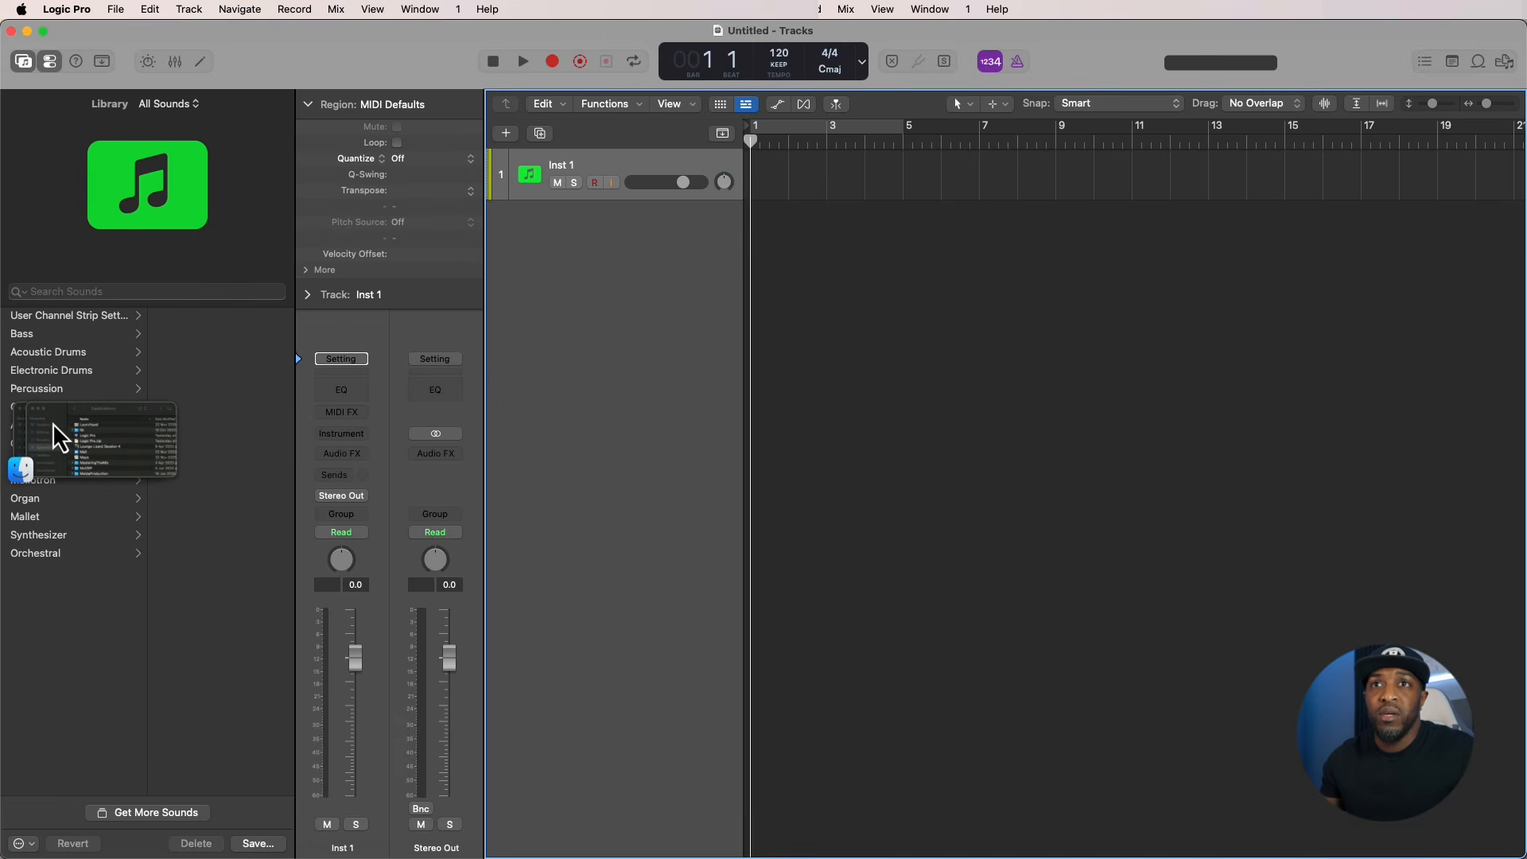
- Try to compress the Logic Pro application in Finder's Applications folder
{"action": "key", "text": "super+m"}
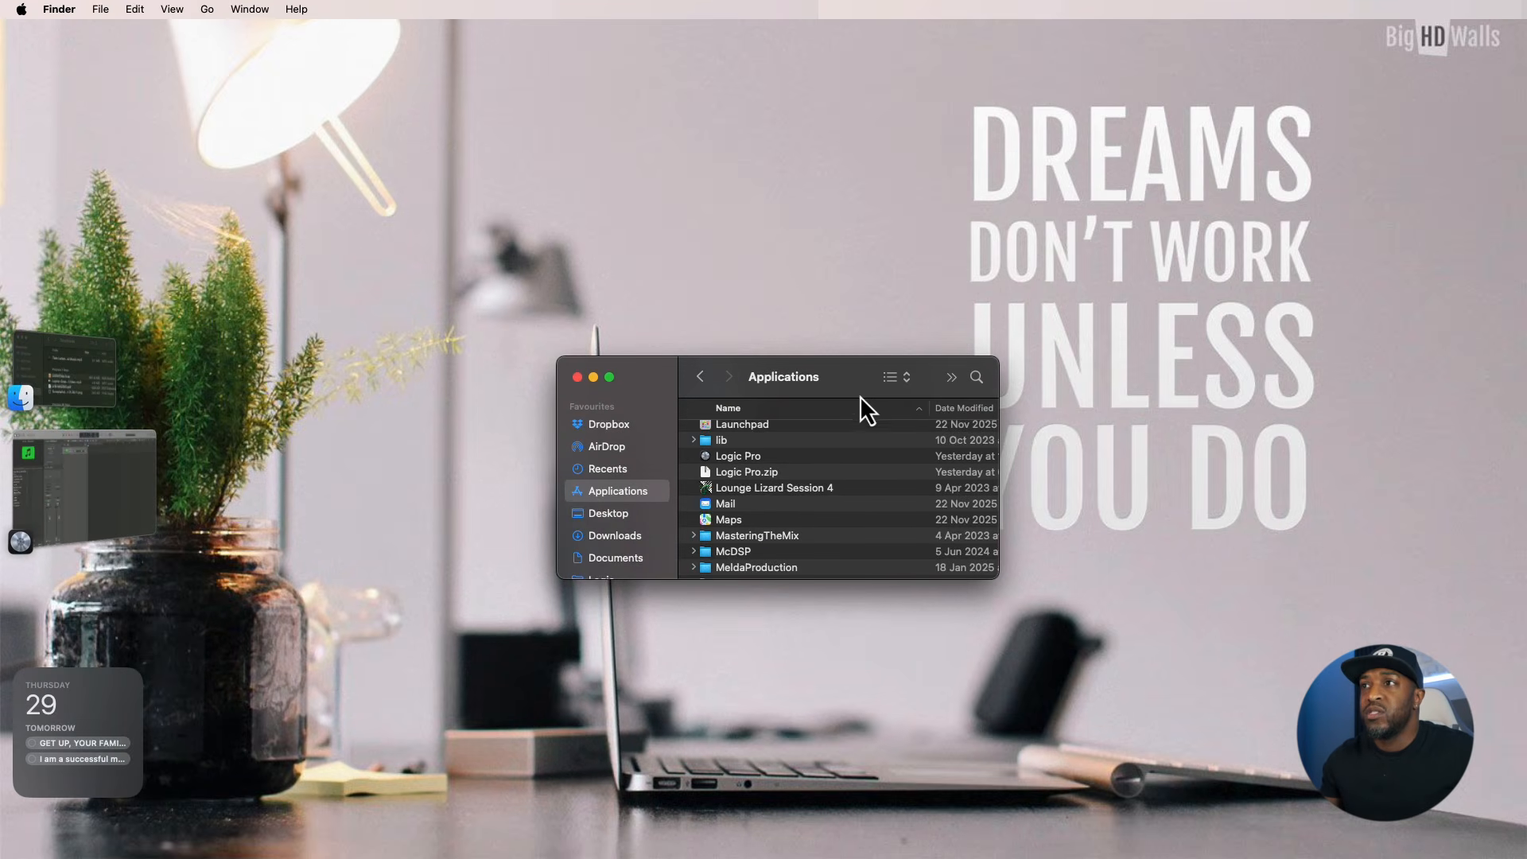
{"action": "right_click", "coordinate": [745, 460]}
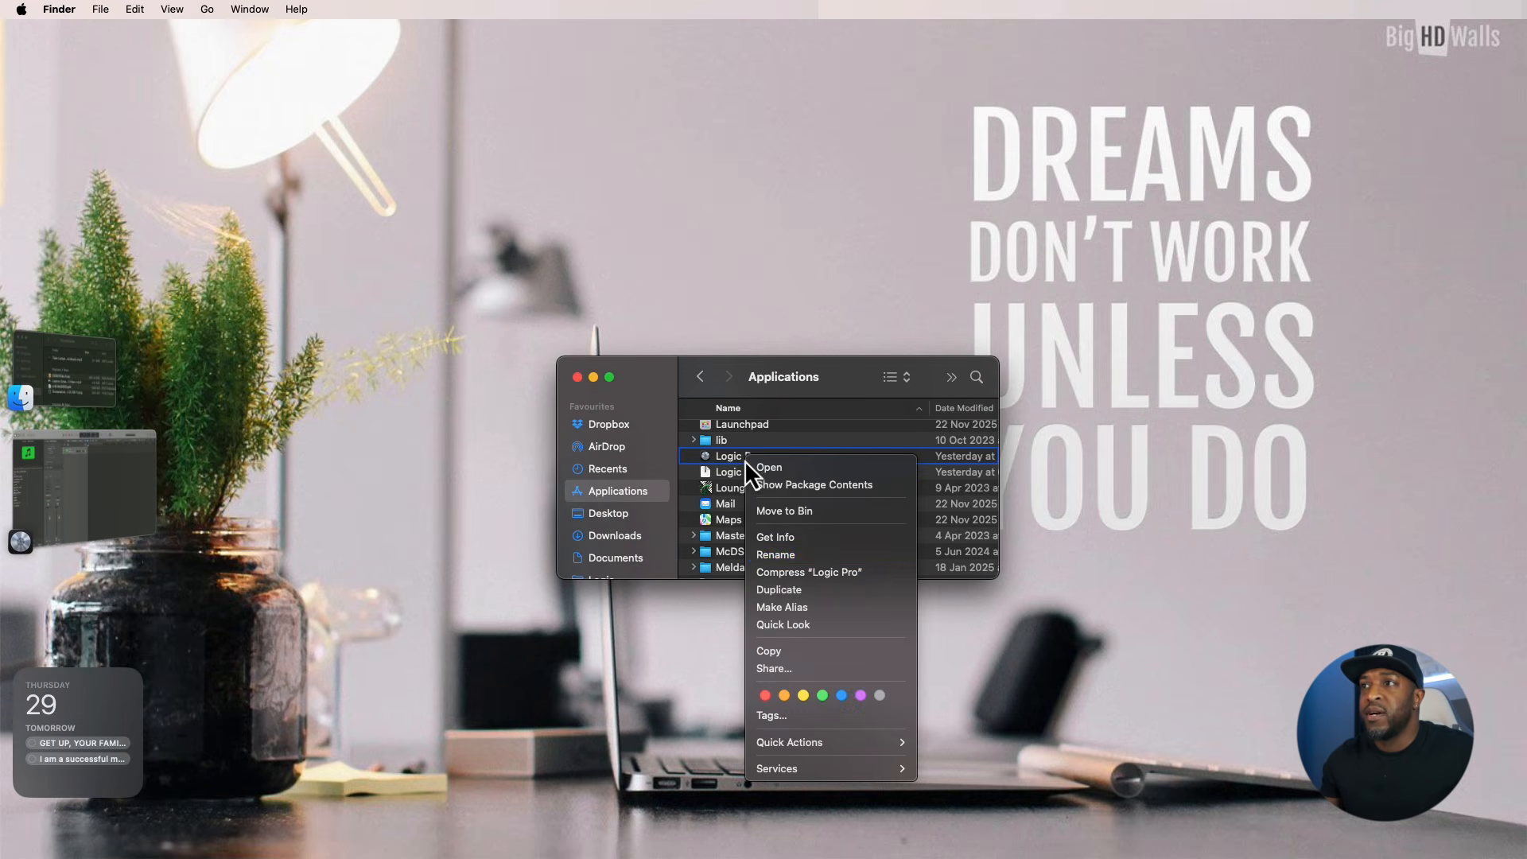
{"action": "left_click", "coordinate": [812, 574]}
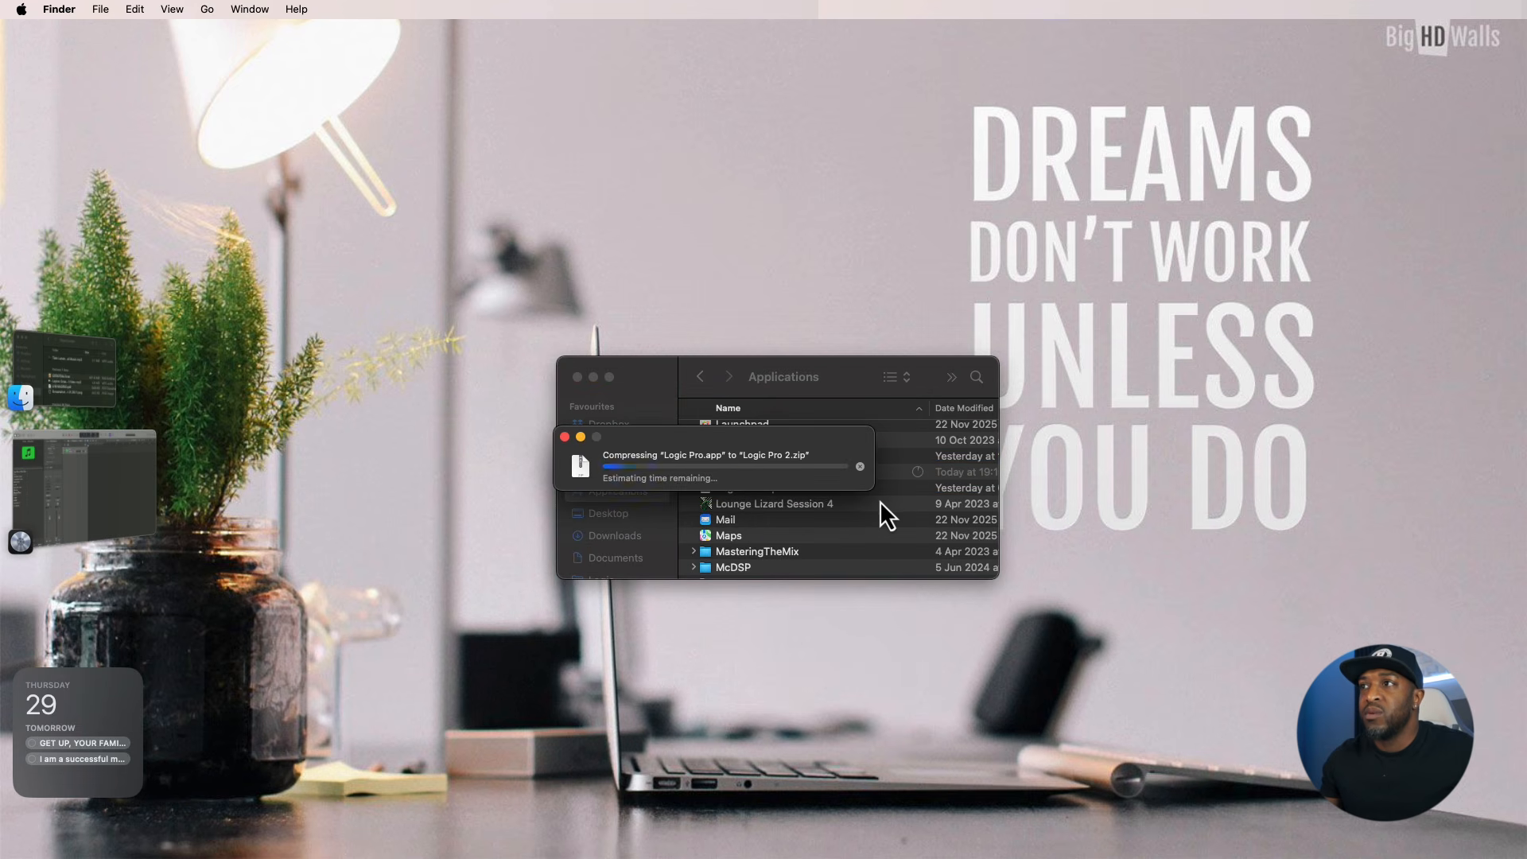
{"action": "left_click", "coordinate": [859, 467]}
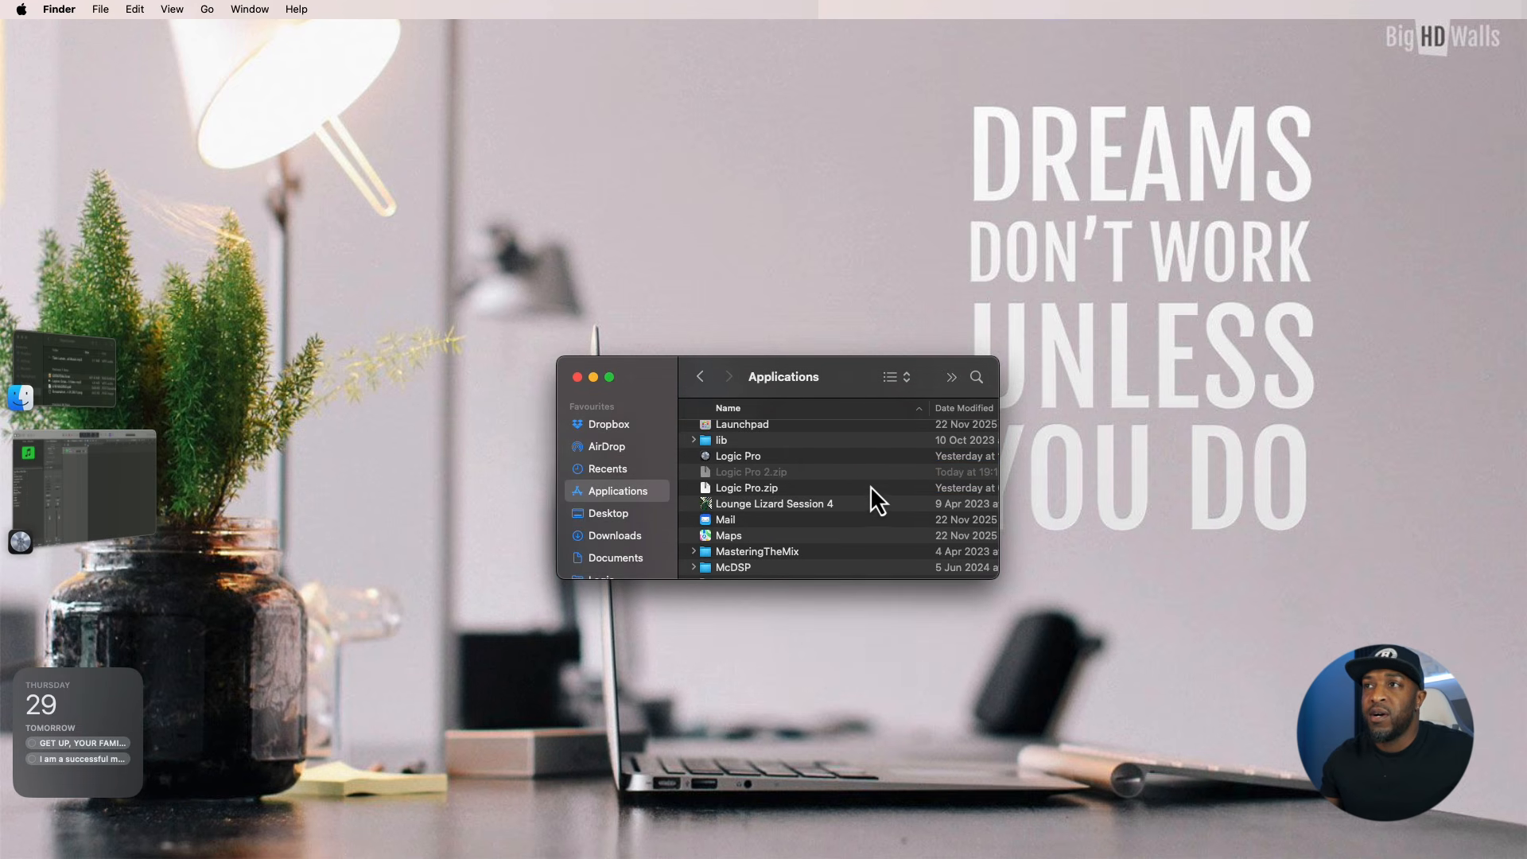
{"action": "left_click", "coordinate": [578, 378]}
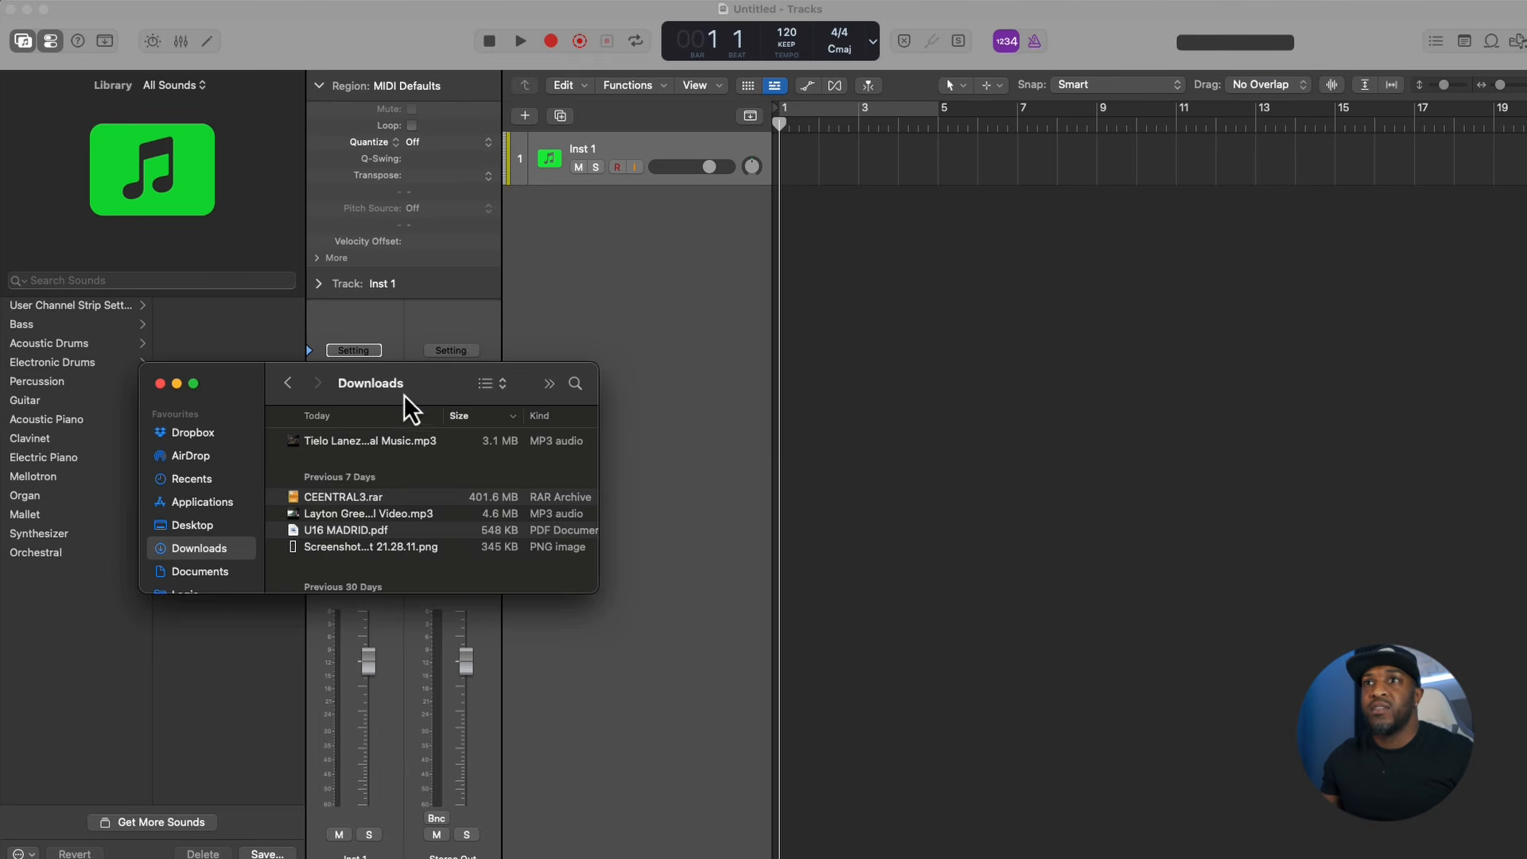
- Import the Tielo Lanez Dj Mac - Selah MP3 from Downloads onto a new track at bar 1 and trim its silent start
{"action": "left_click_drag", "start_coordinate": [404, 395], "coordinate": [1487, 555]}
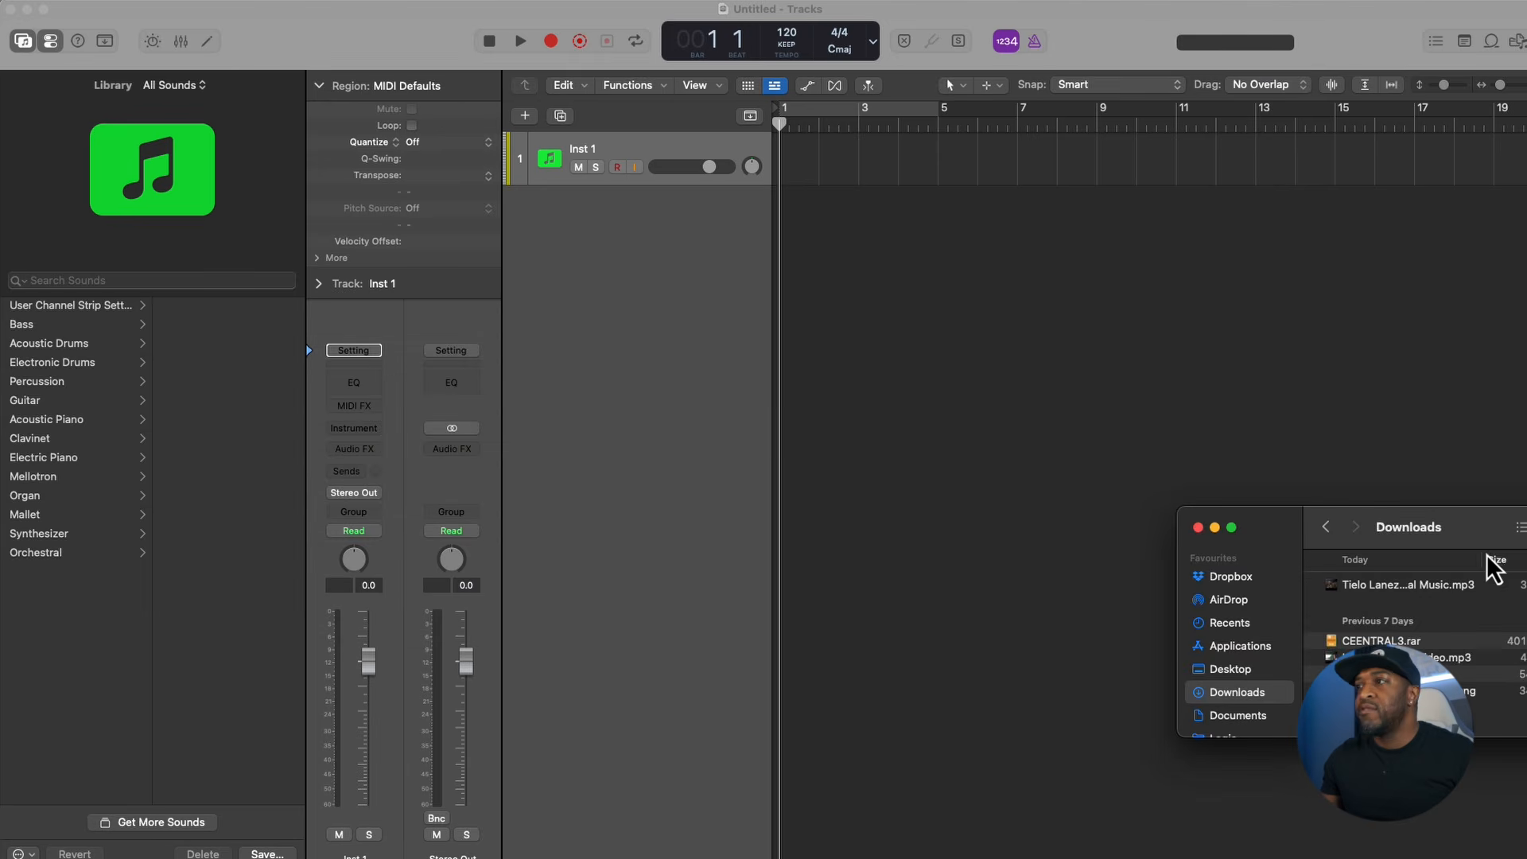
{"action": "left_click_drag", "start_coordinate": [1370, 586], "coordinate": [775, 193]}
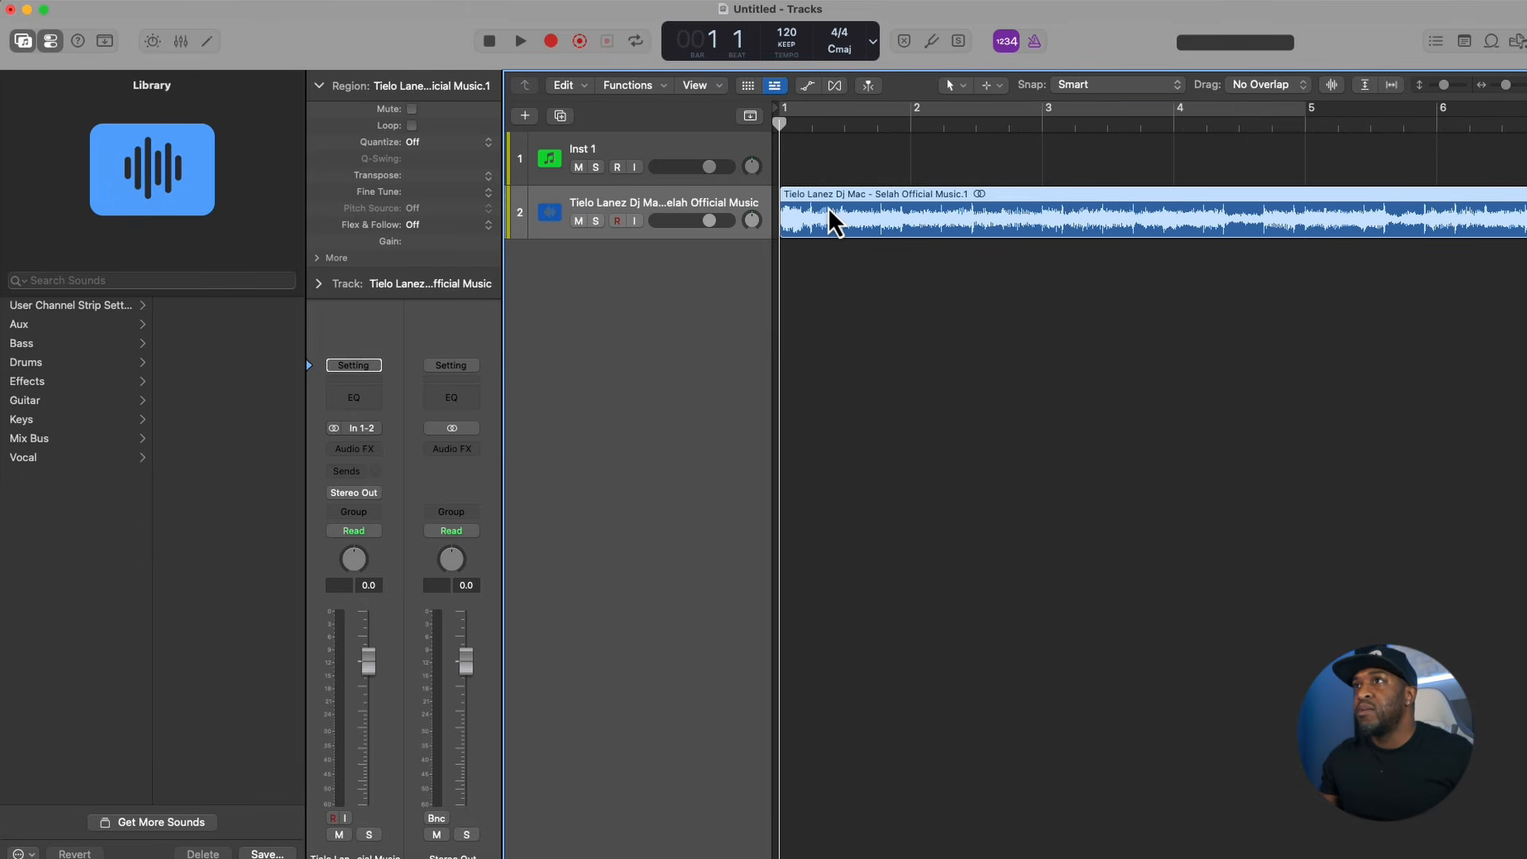
{"action": "scroll", "coordinate": [828, 215], "scroll_direction": "up", "scroll_amount": 10}
{"action": "scroll", "coordinate": [819, 211], "scroll_direction": "left", "scroll_amount": 5}
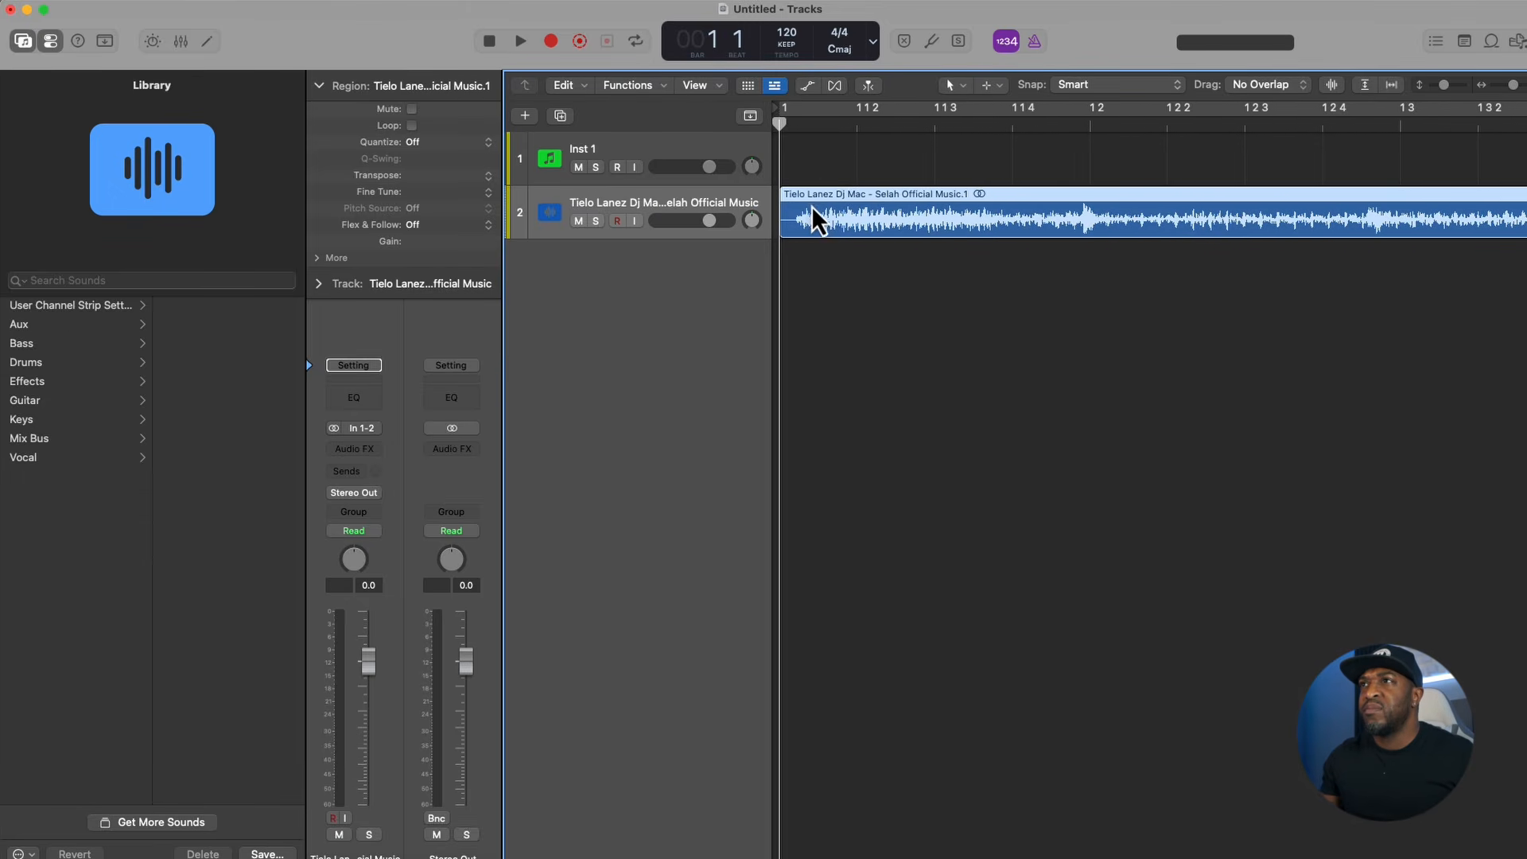
{"action": "double_click", "coordinate": [797, 210], "text": "super"}
{"action": "scroll", "coordinate": [1095, 208], "scroll_direction": "down", "scroll_amount": 8}
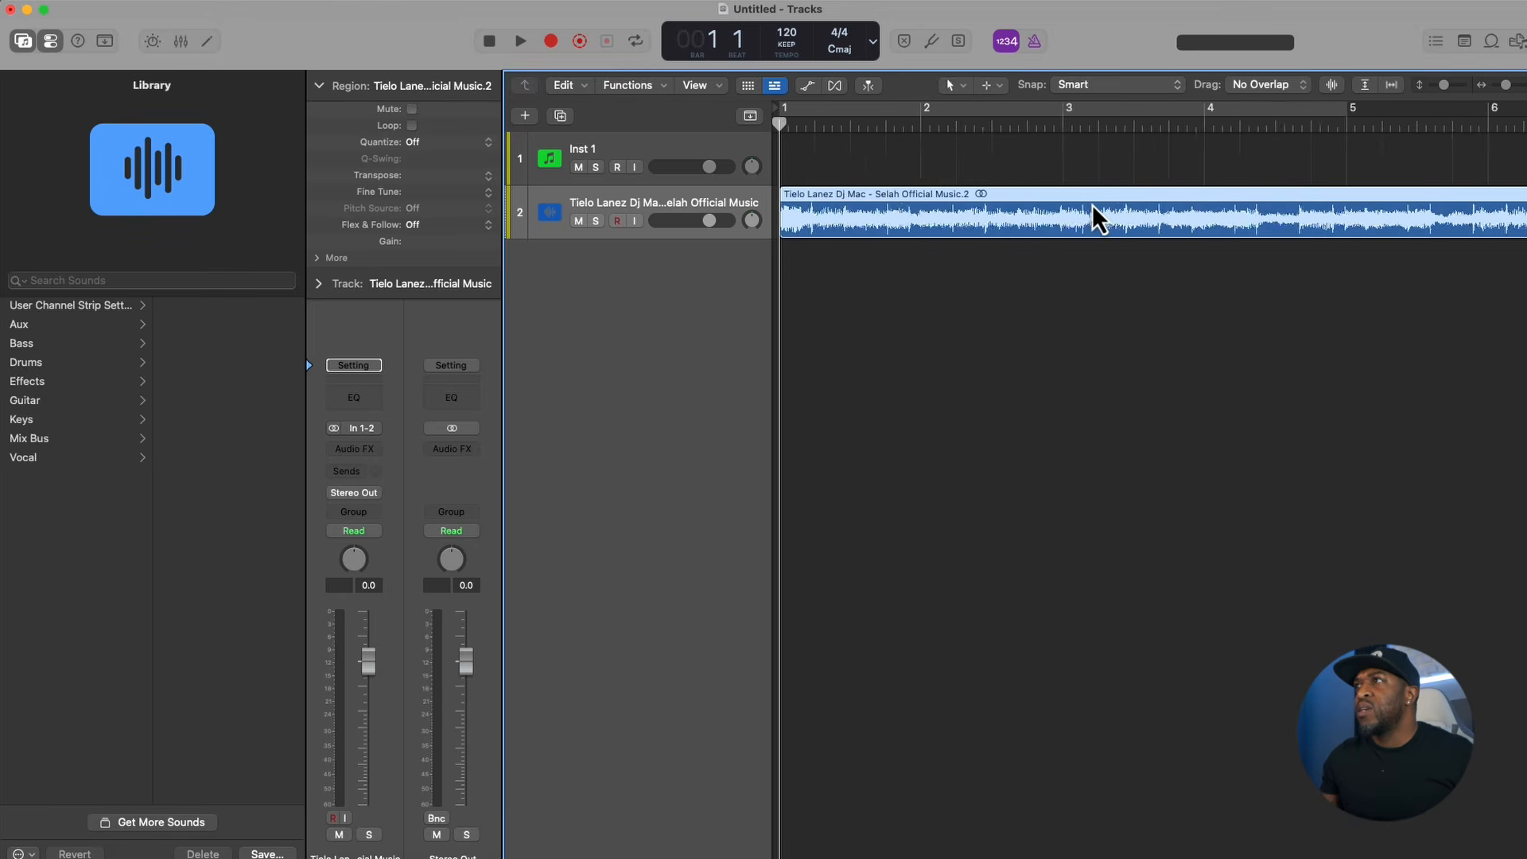
- Set the cycle range to the imported song region, solo its track and play it
{"action": "key", "text": "u"}
{"action": "left_click", "coordinate": [596, 220]}
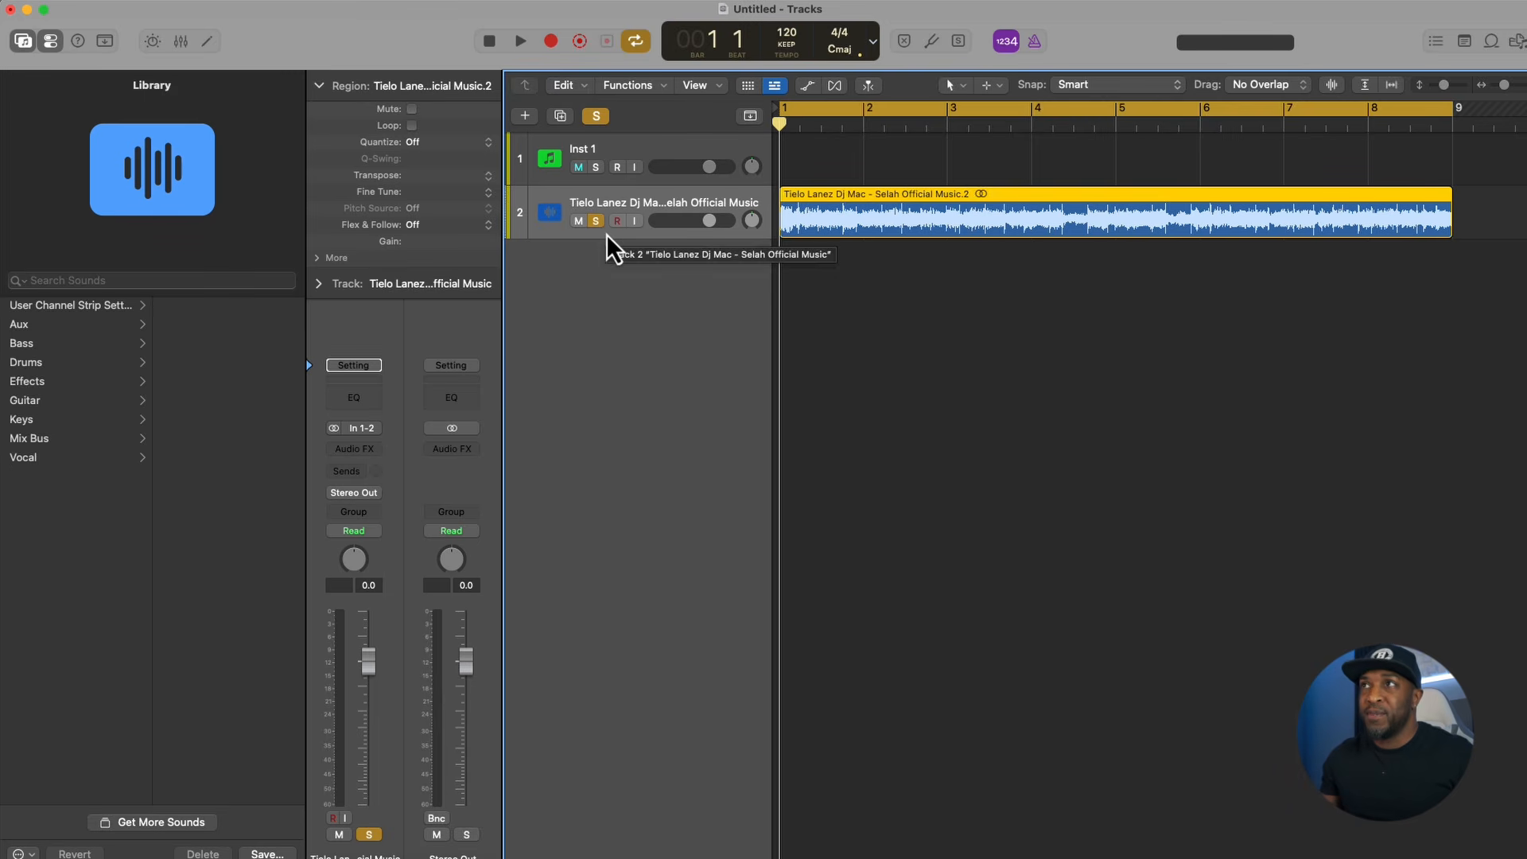
{"action": "key", "text": "space"}
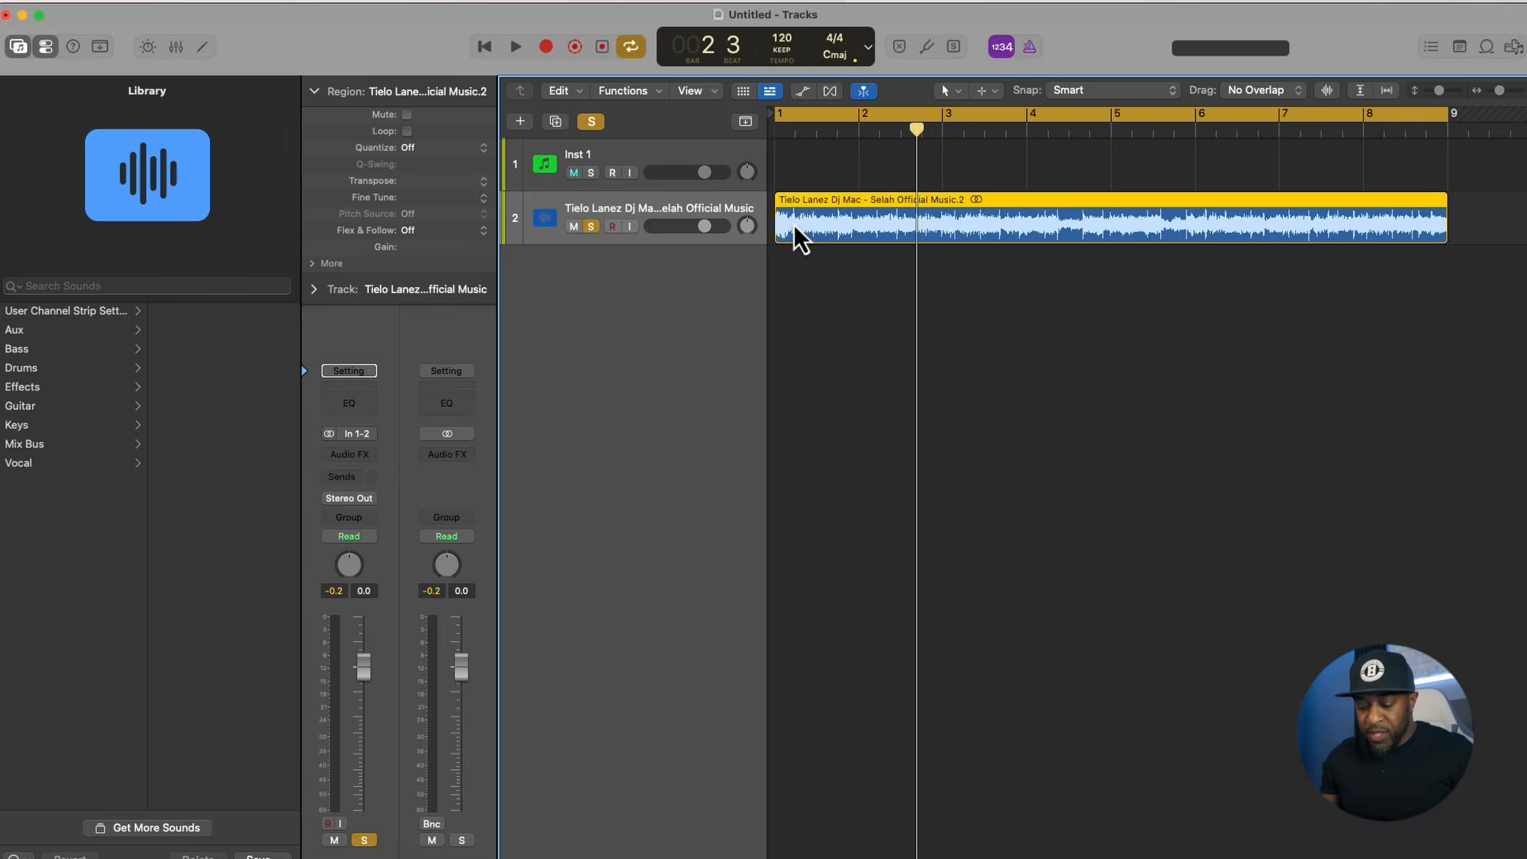
- Show only the Chord track among the global tracks and extract the song region's chords onto it
{"action": "key", "text": "g"}
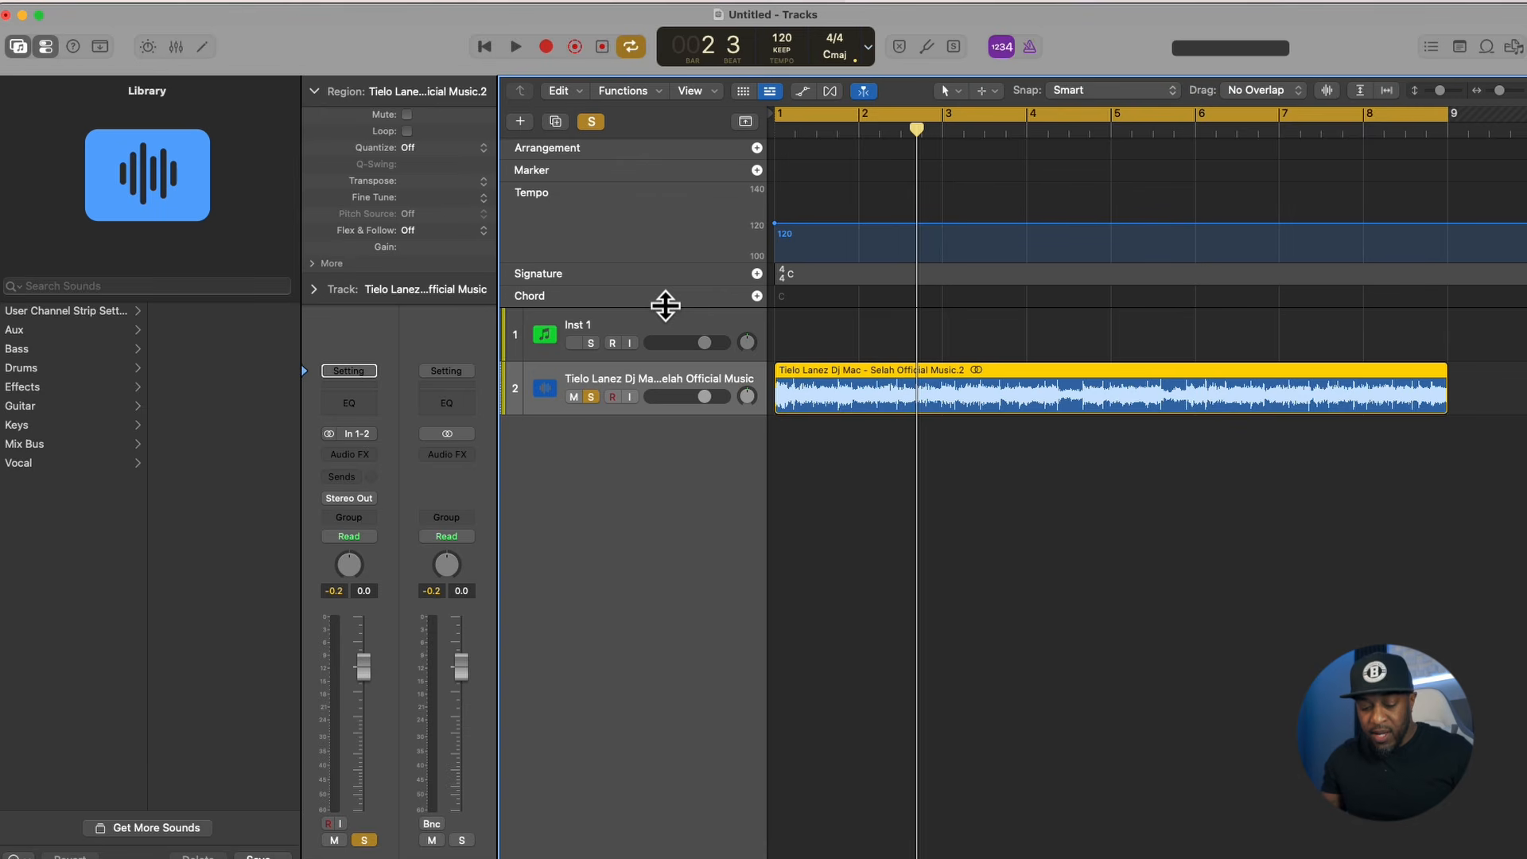
{"action": "key", "text": "alt+g"}
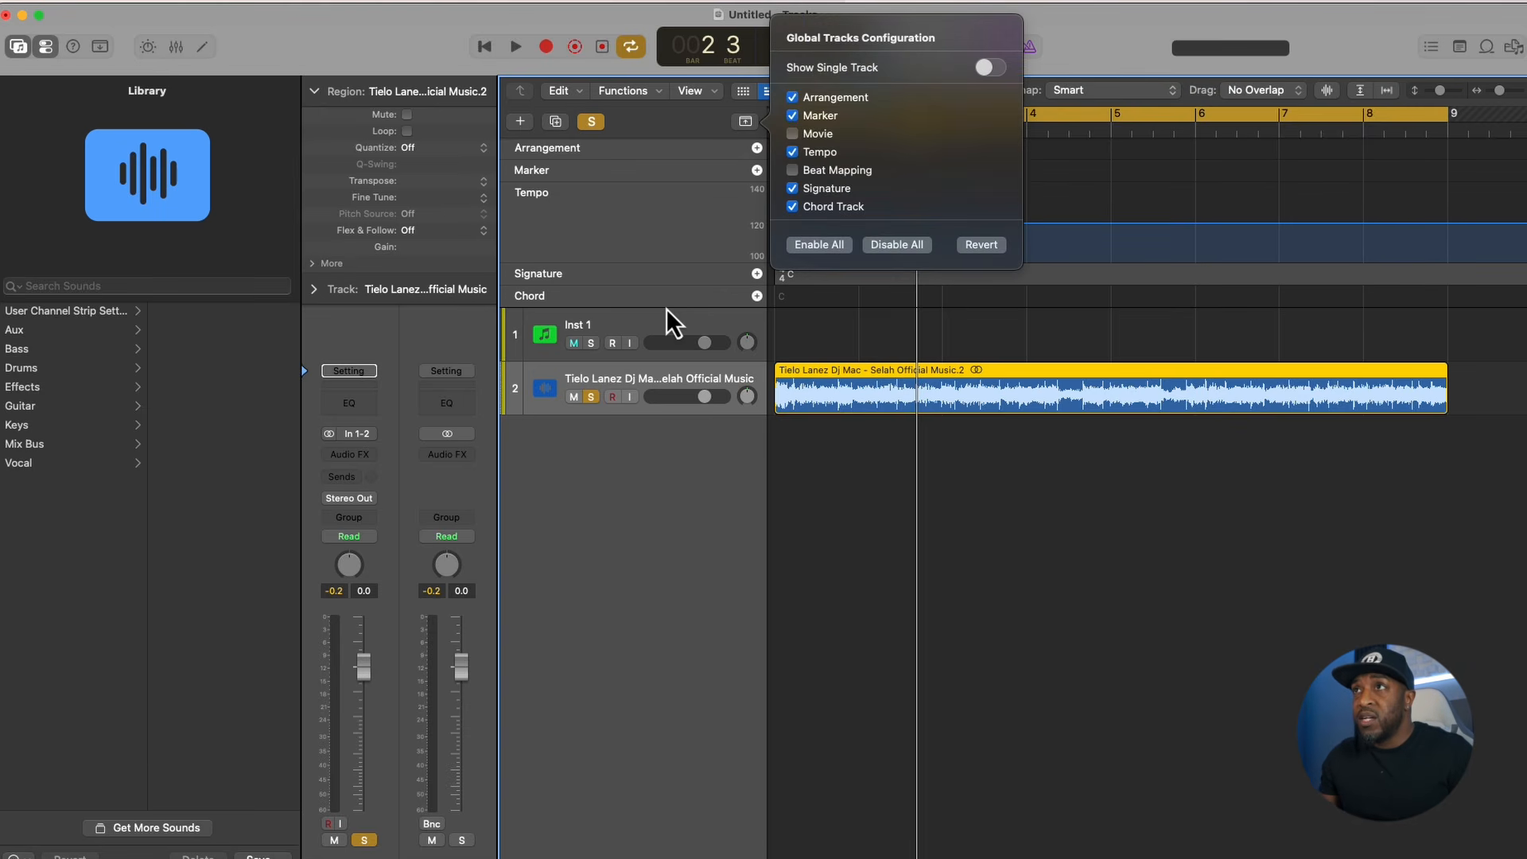
{"action": "left_click", "coordinate": [793, 97]}
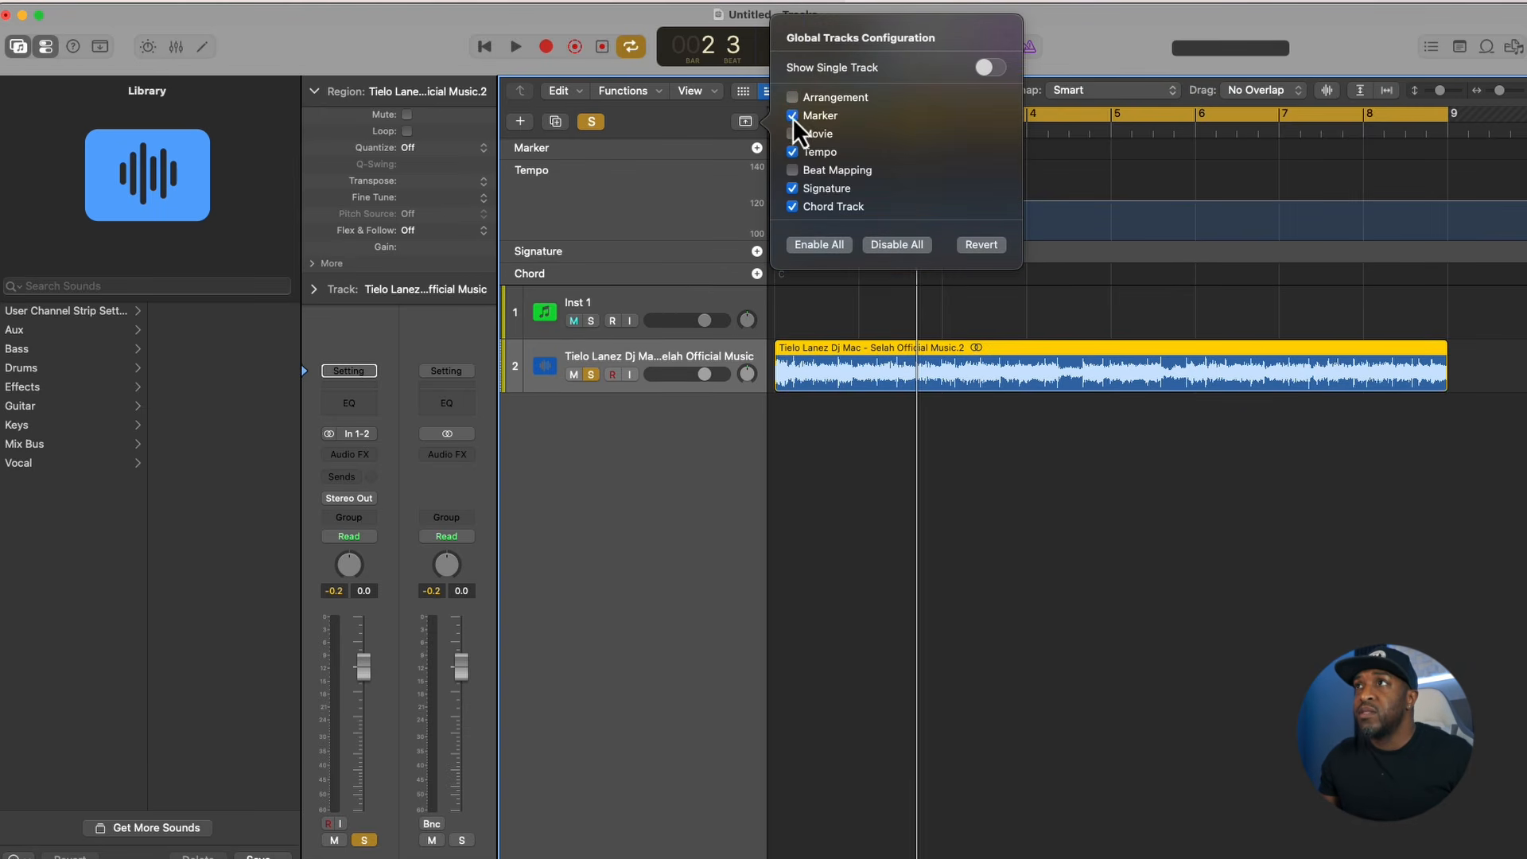
{"action": "left_click", "coordinate": [793, 115]}
{"action": "left_click", "coordinate": [792, 152]}
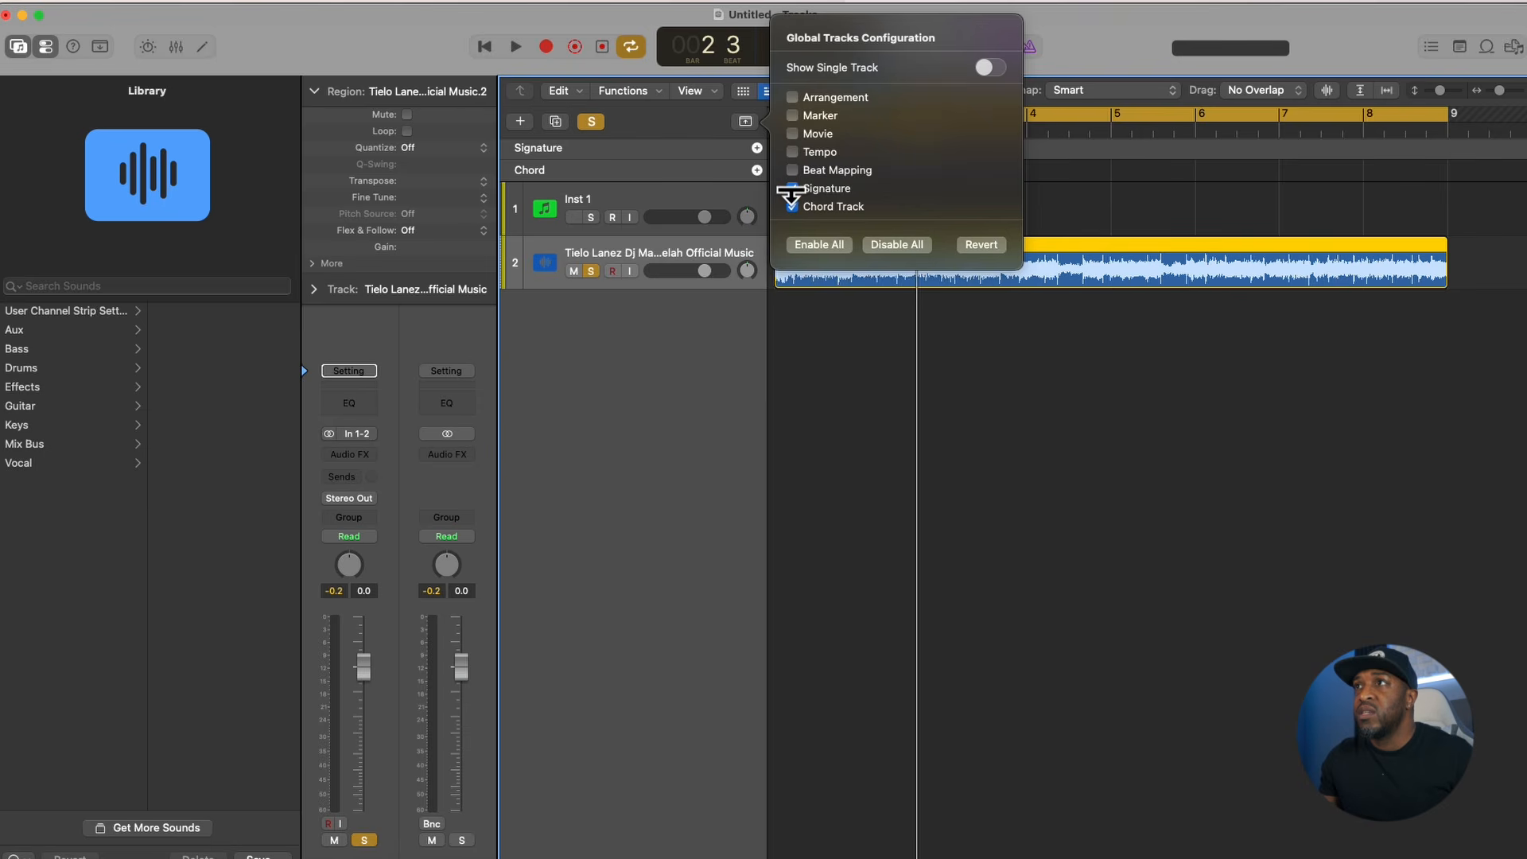
{"action": "left_click", "coordinate": [792, 188]}
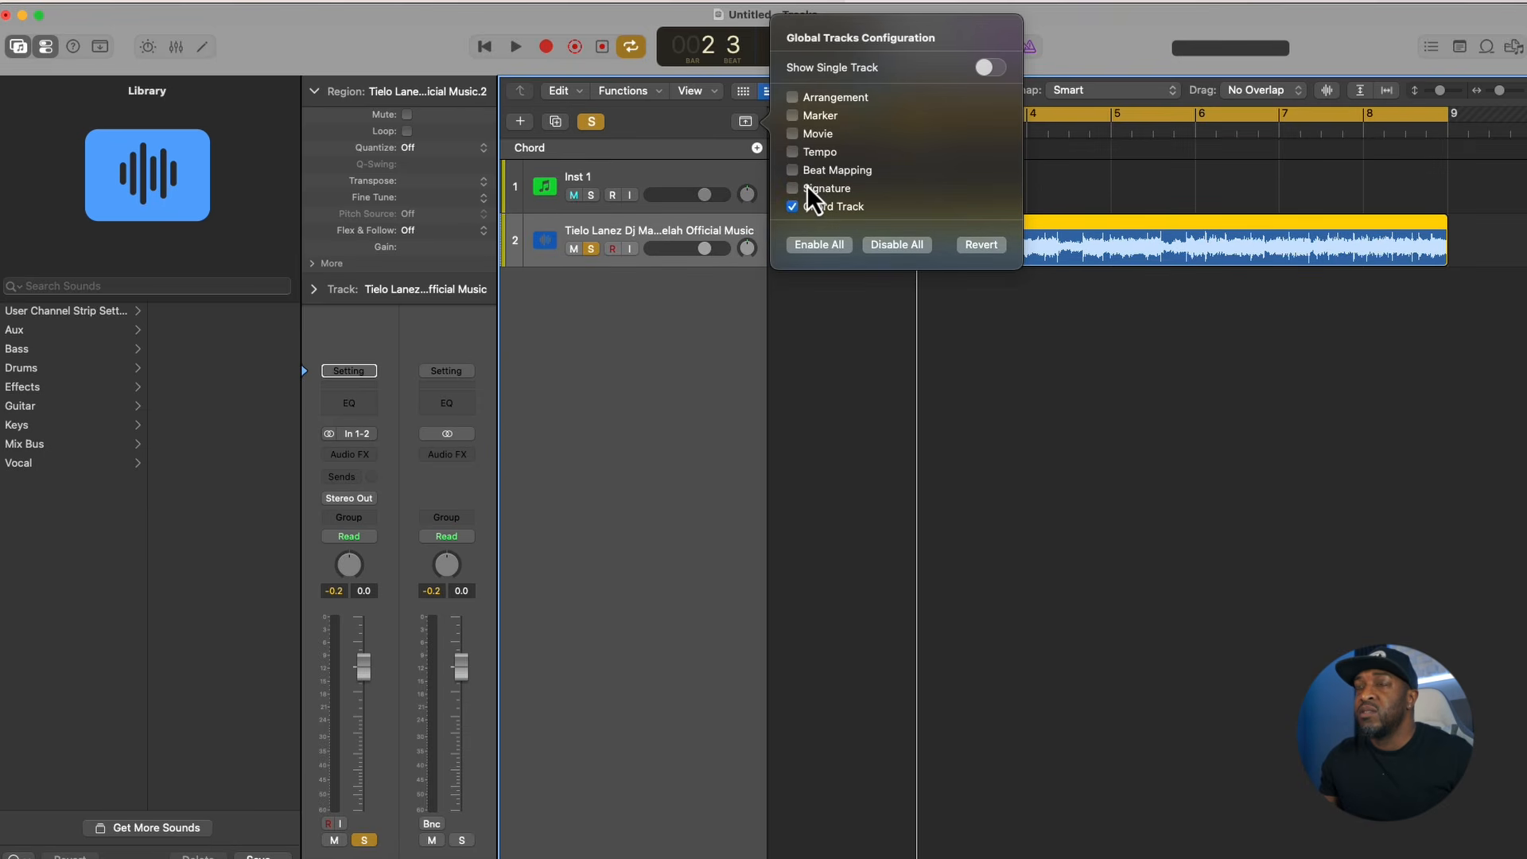
{"action": "left_click", "coordinate": [821, 328]}
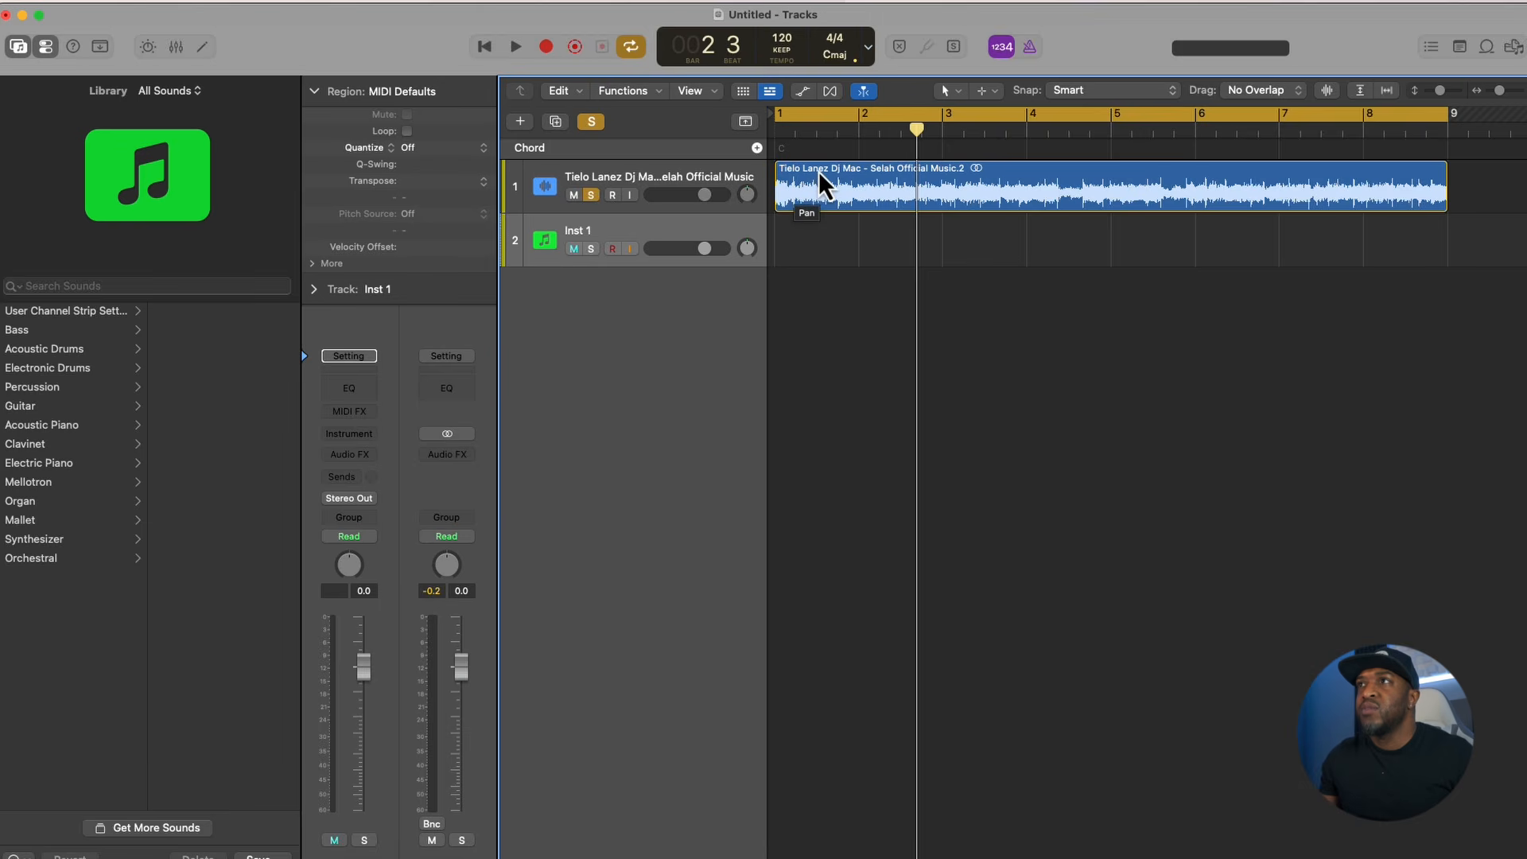
{"action": "left_click_drag", "start_coordinate": [818, 170], "coordinate": [819, 162]}
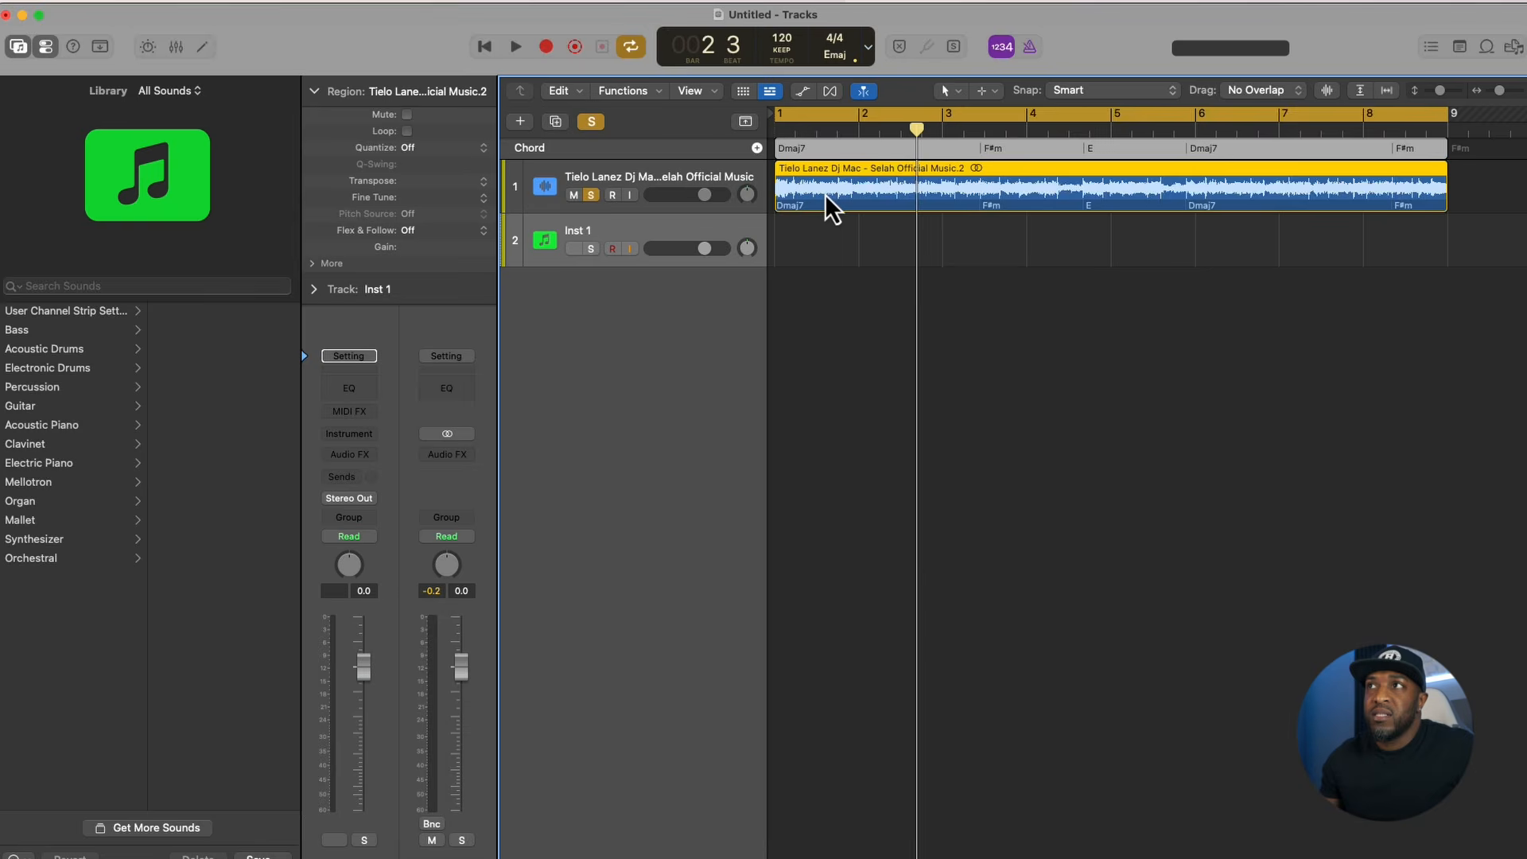
- Split the song region with Stem Splitter into only the Piano and Other stems
{"action": "right_click", "coordinate": [824, 198]}
{"action": "left_click", "coordinate": [856, 199]}
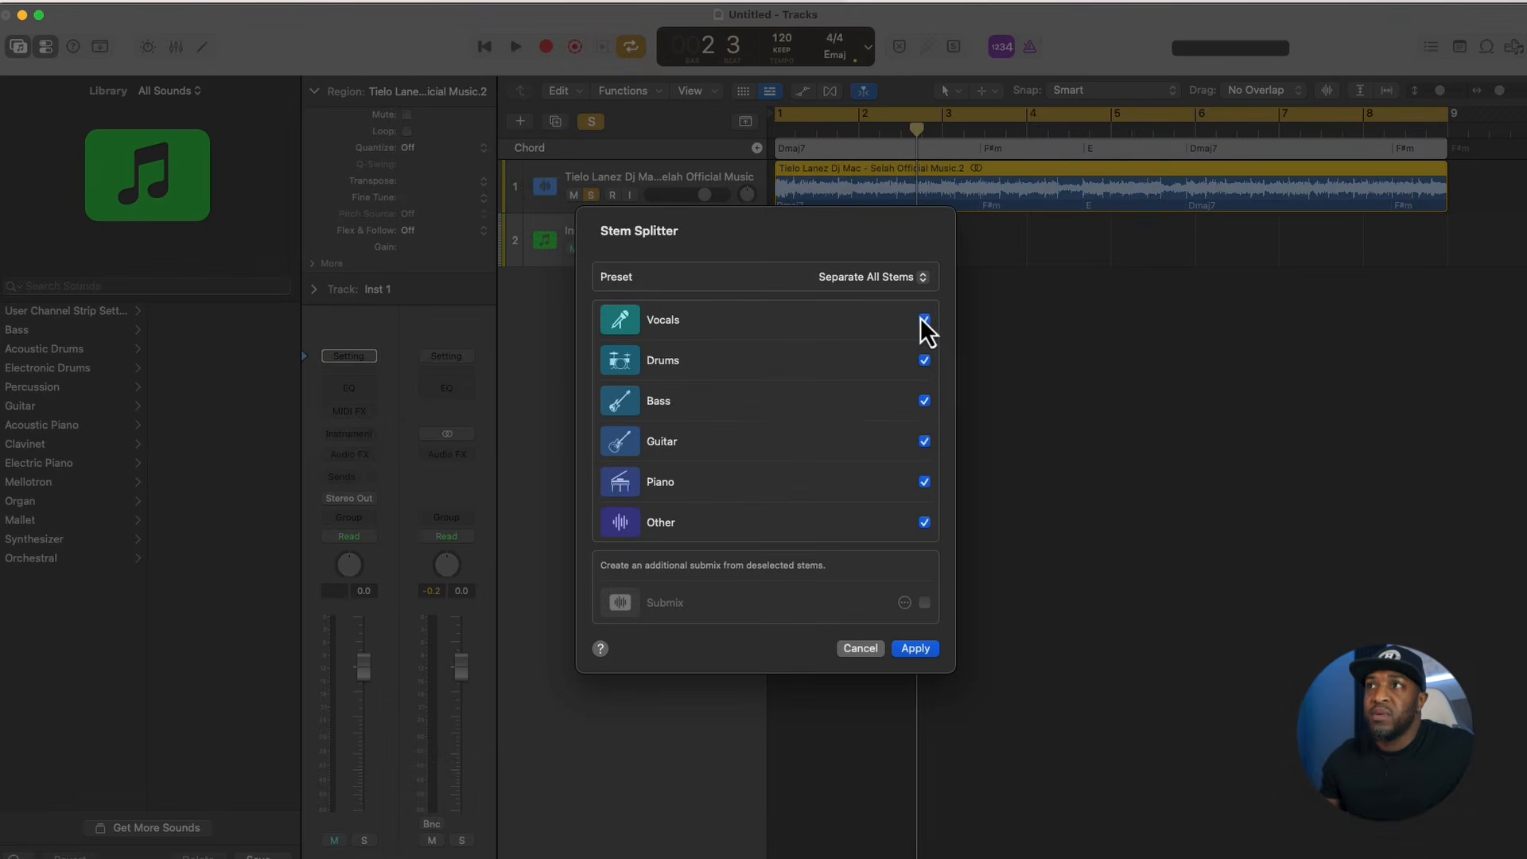
{"action": "left_click", "coordinate": [925, 362]}
{"action": "left_click", "coordinate": [924, 402]}
{"action": "left_click", "coordinate": [924, 442]}
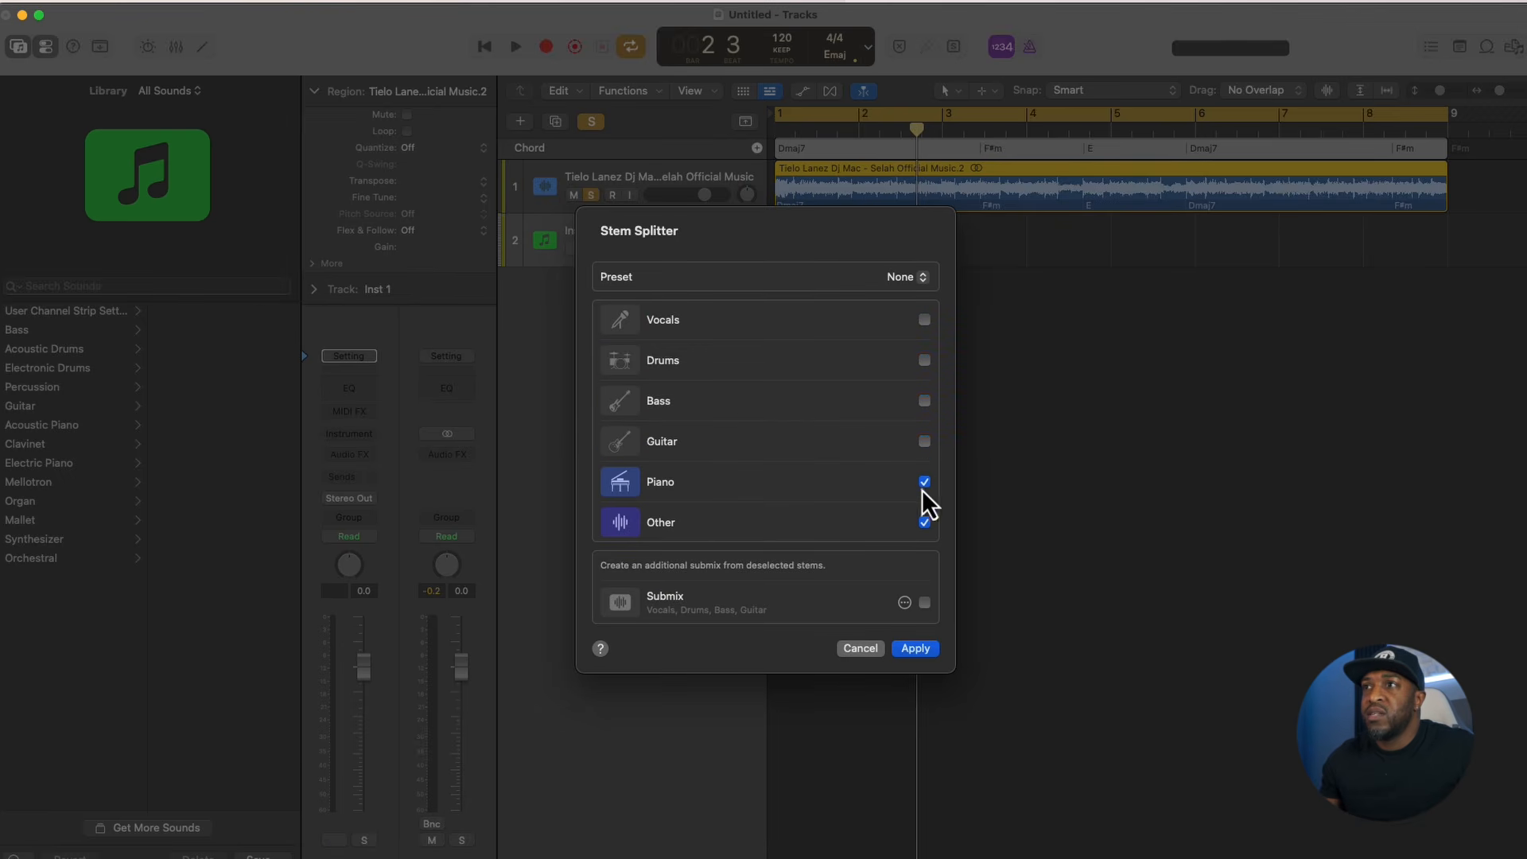
{"action": "left_click", "coordinate": [925, 523]}
{"action": "left_click", "coordinate": [924, 522]}
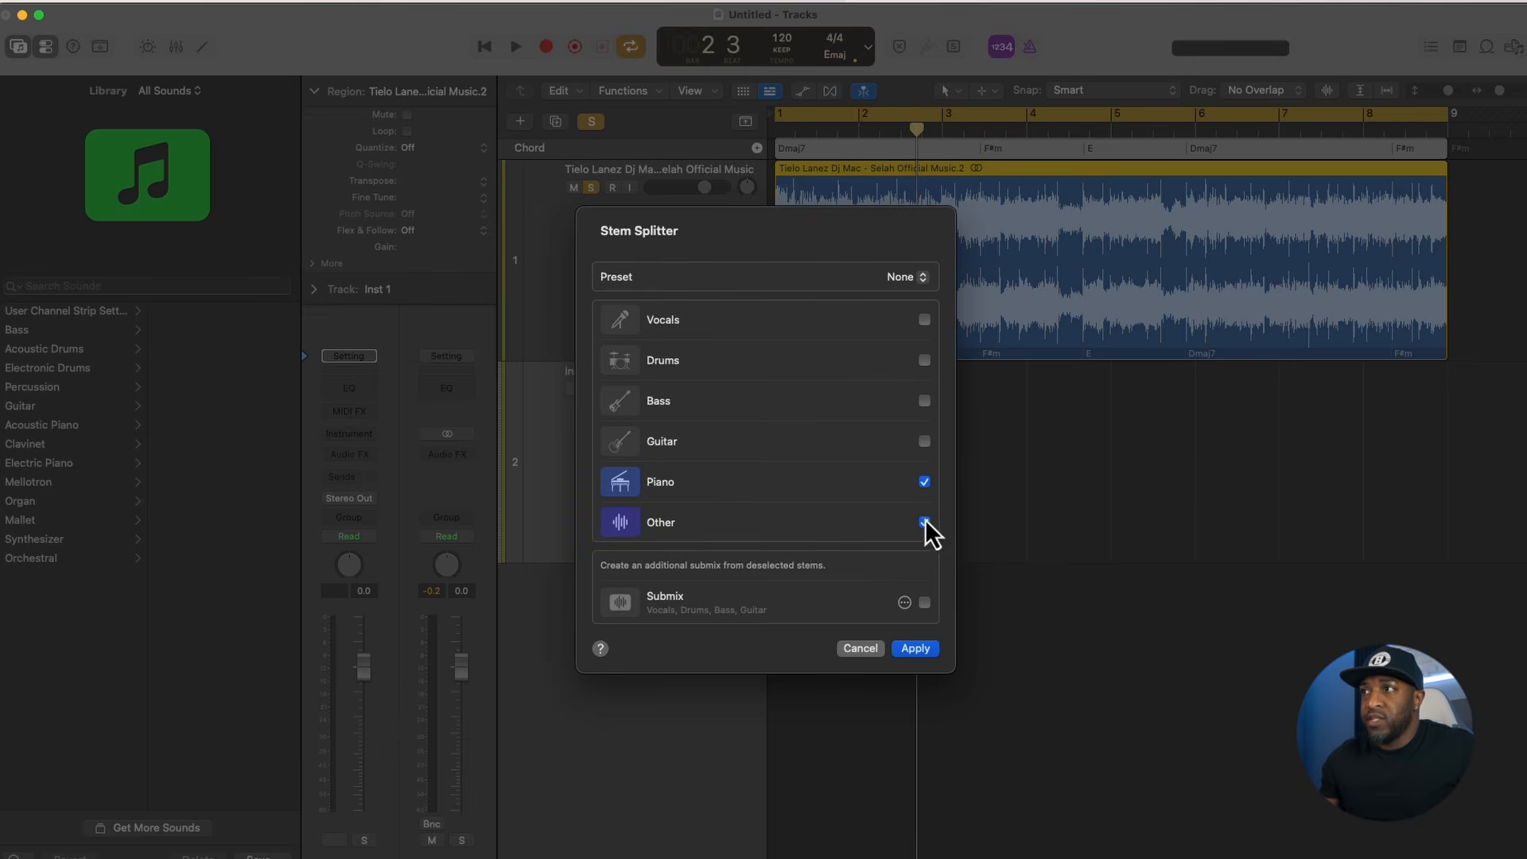
{"action": "left_click", "coordinate": [921, 654]}
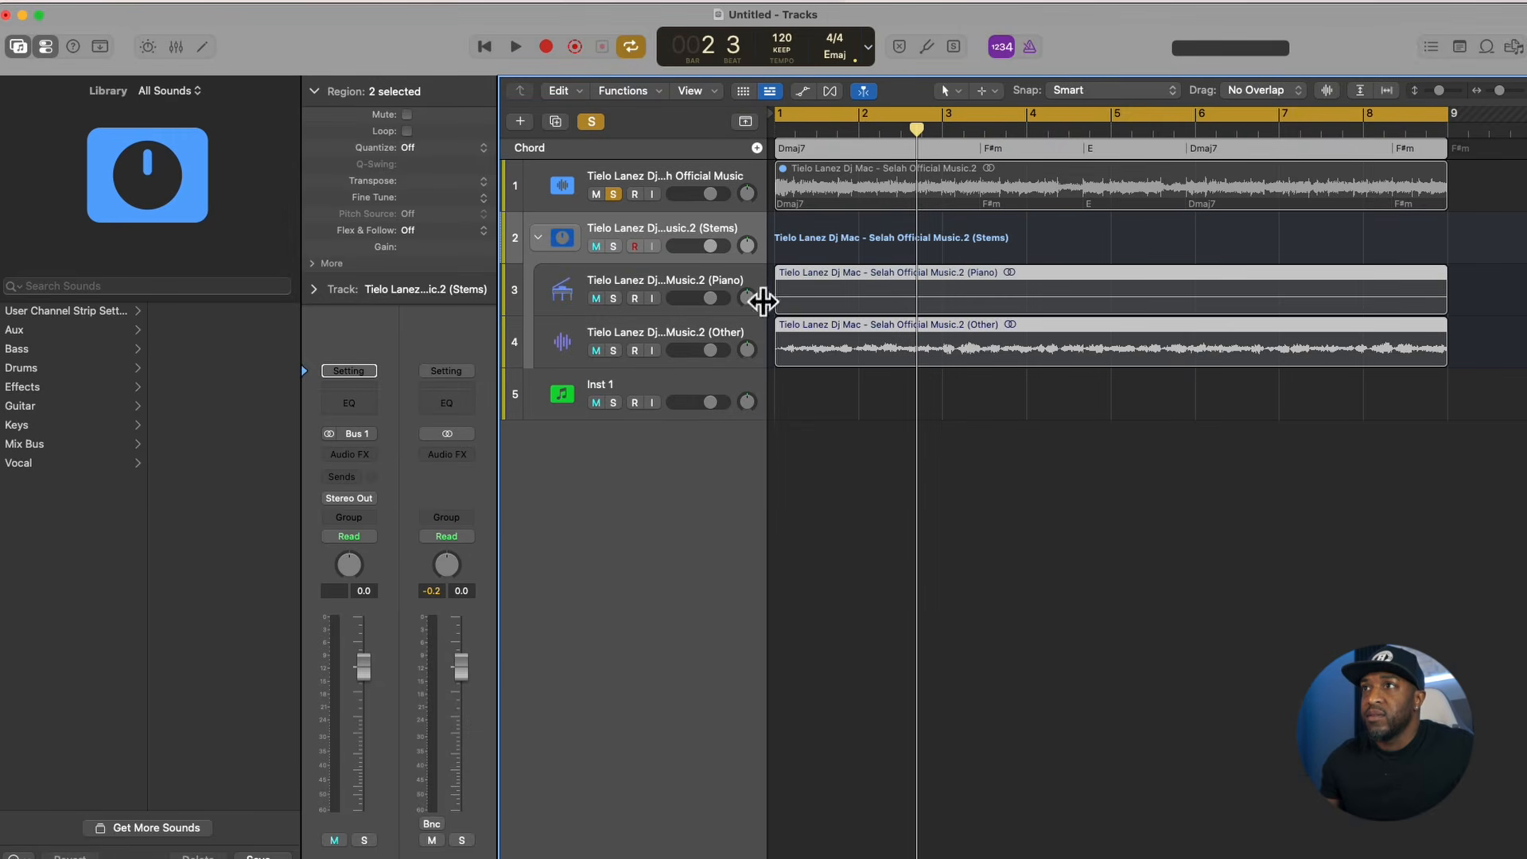
- Audition the Other stem in solo, and turn its solo off
{"action": "left_click", "coordinate": [613, 351]}
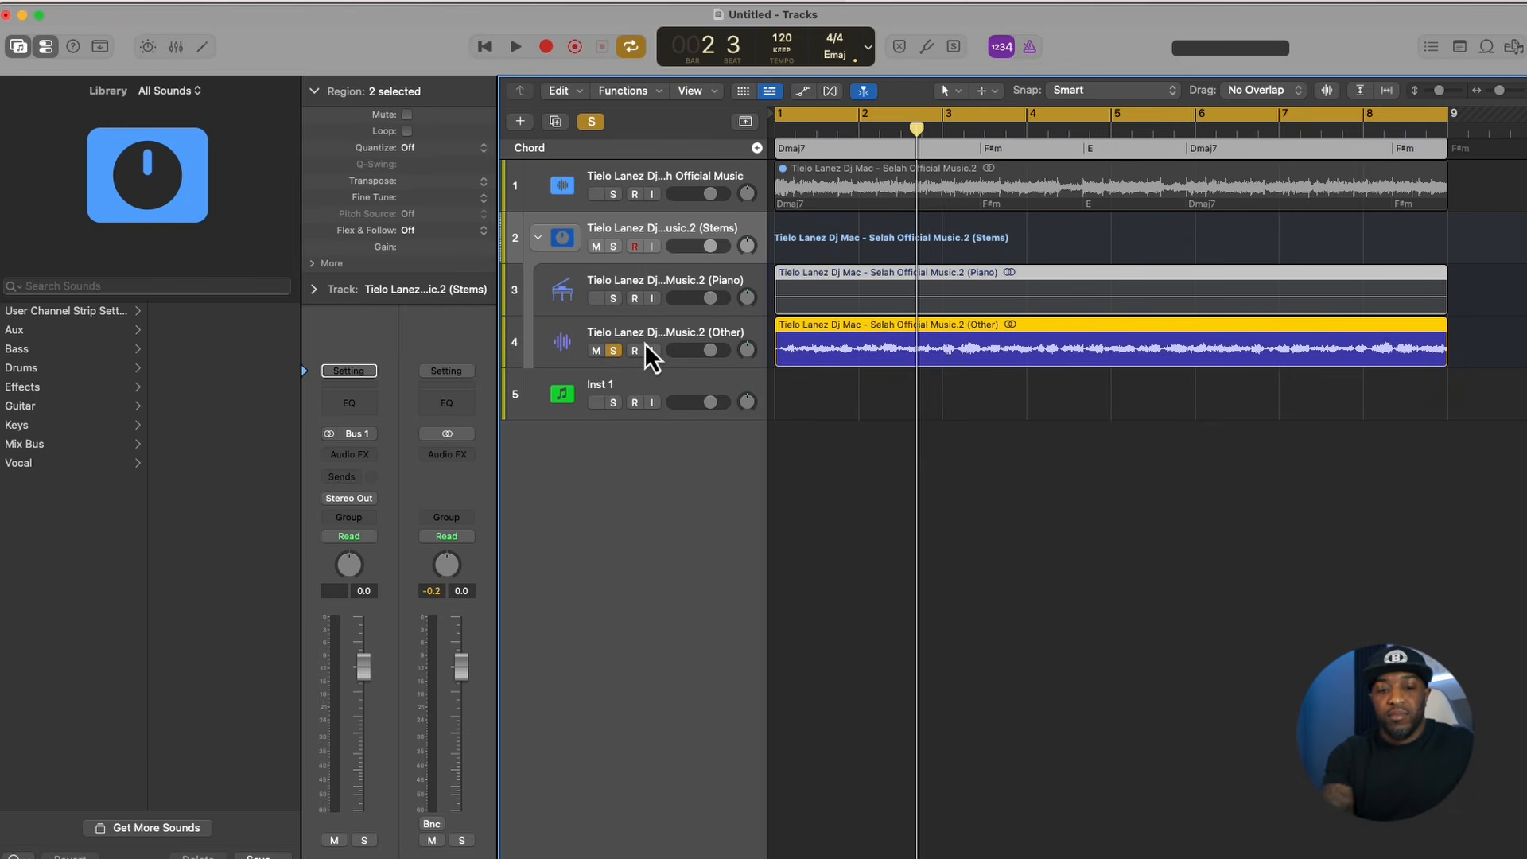
{"action": "key", "text": "space"}
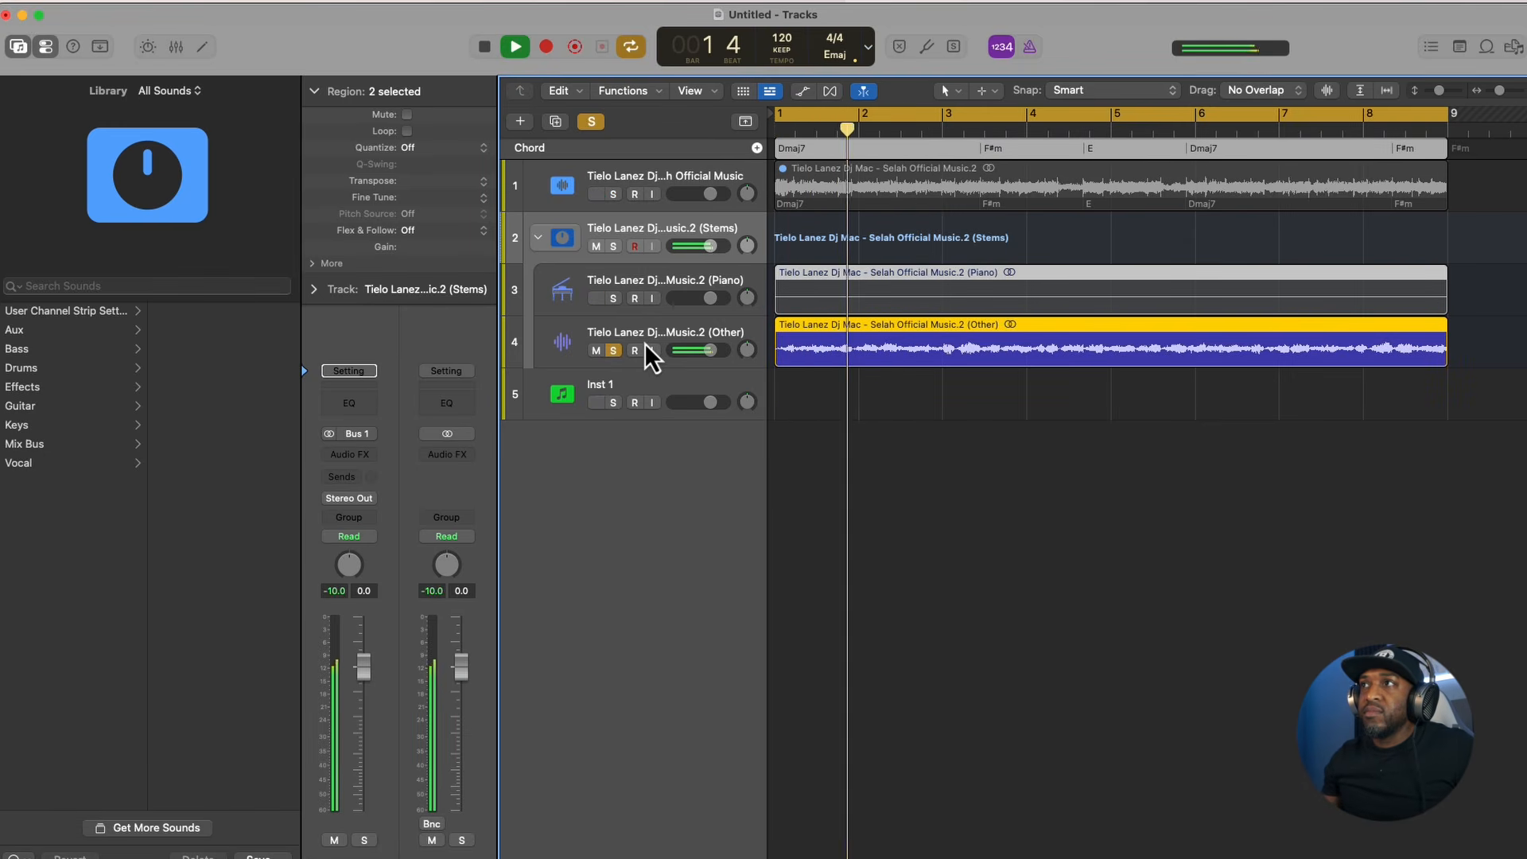
{"action": "key", "text": "space"}
{"action": "left_click", "coordinate": [613, 351]}
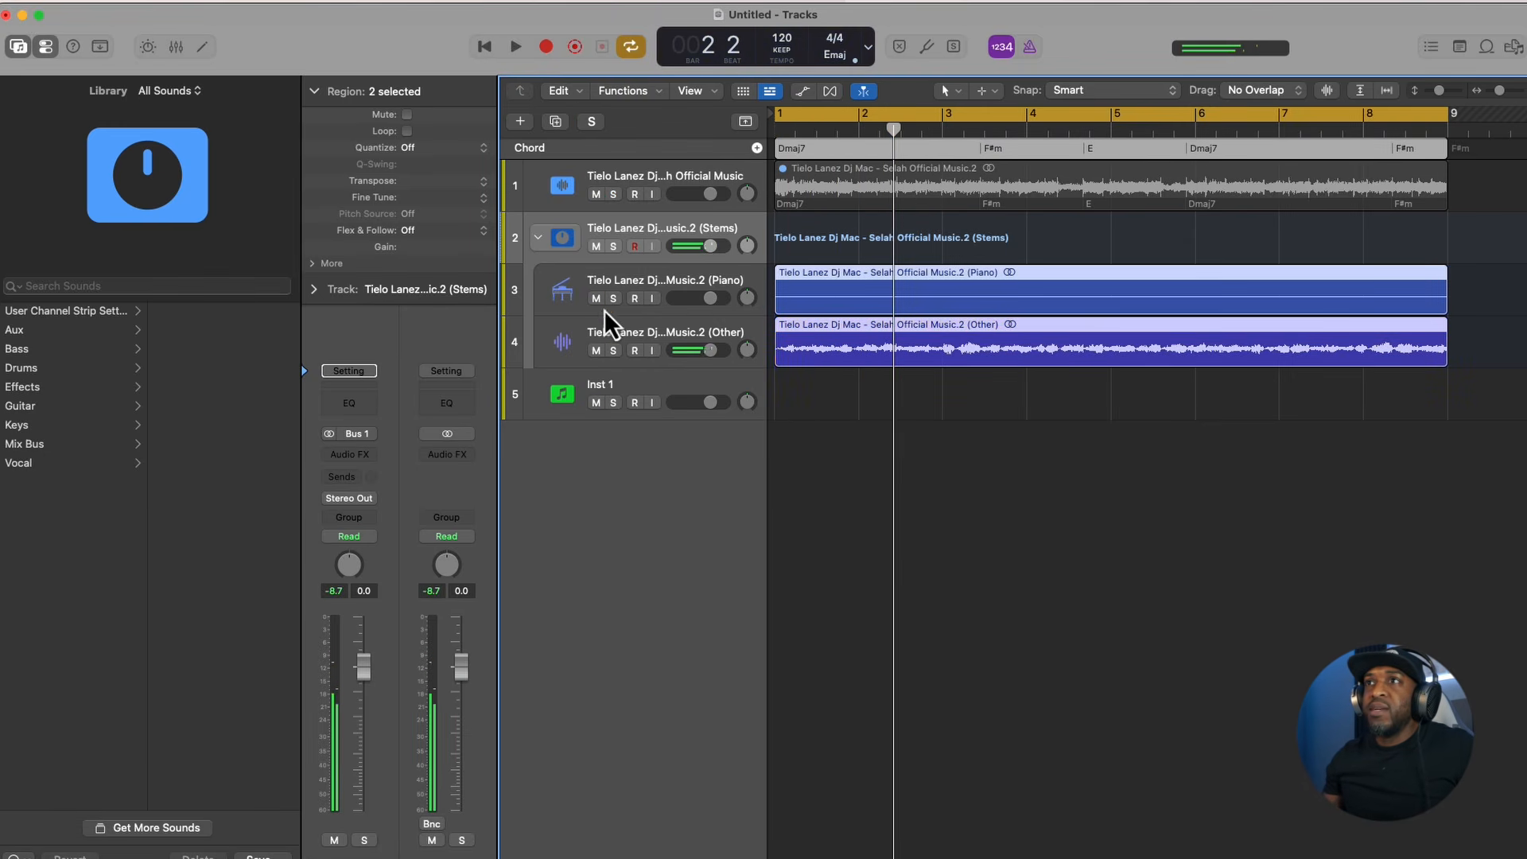
- Collapse the Stems track stack and create one Keyboard Player session track in the Modulated Pad style
{"action": "left_click", "coordinate": [538, 237]}
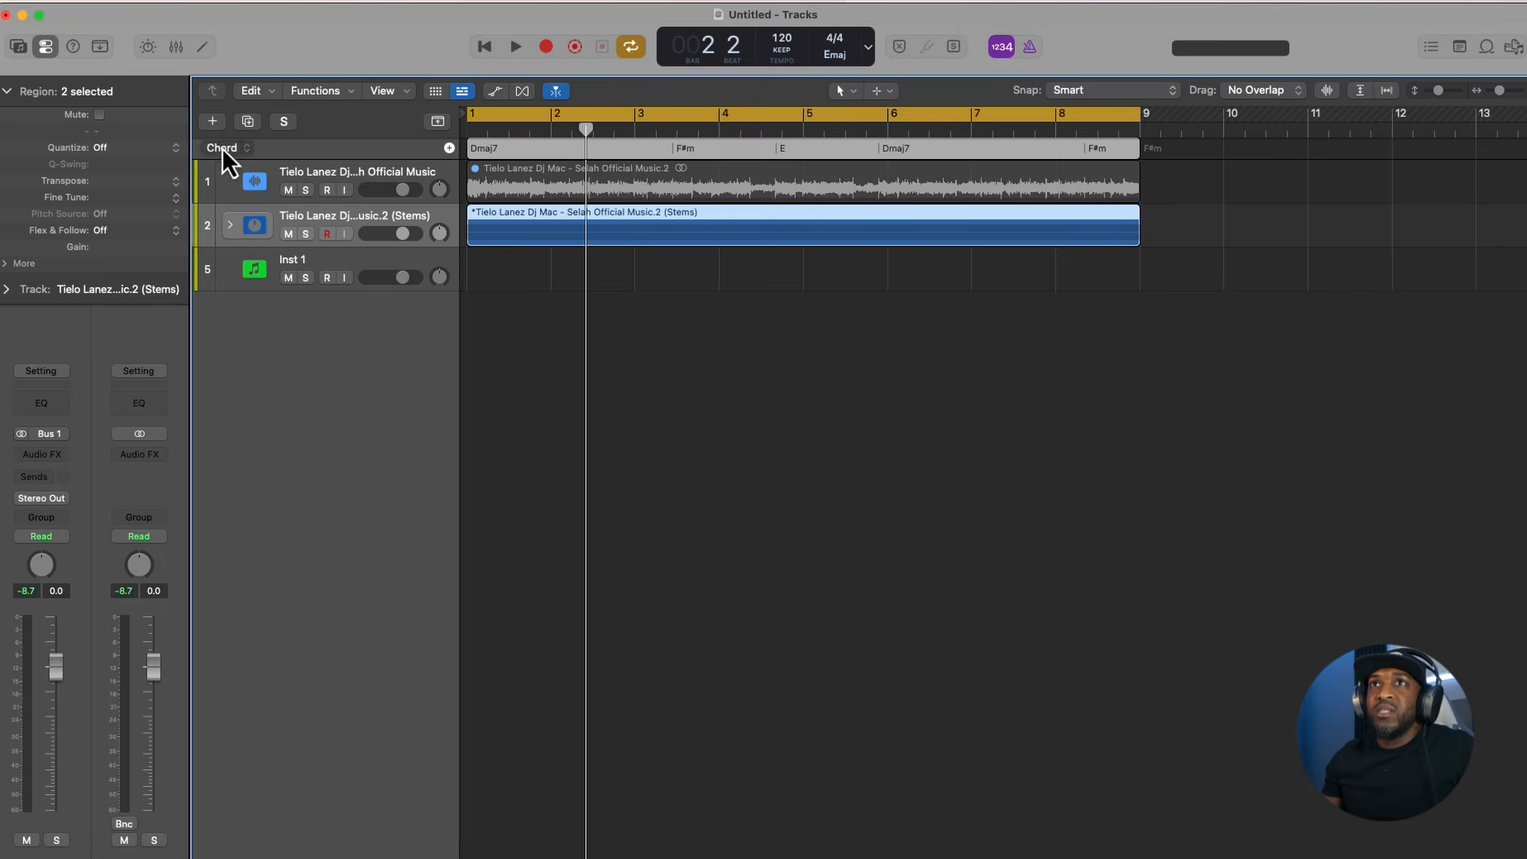
{"action": "left_click", "coordinate": [212, 121]}
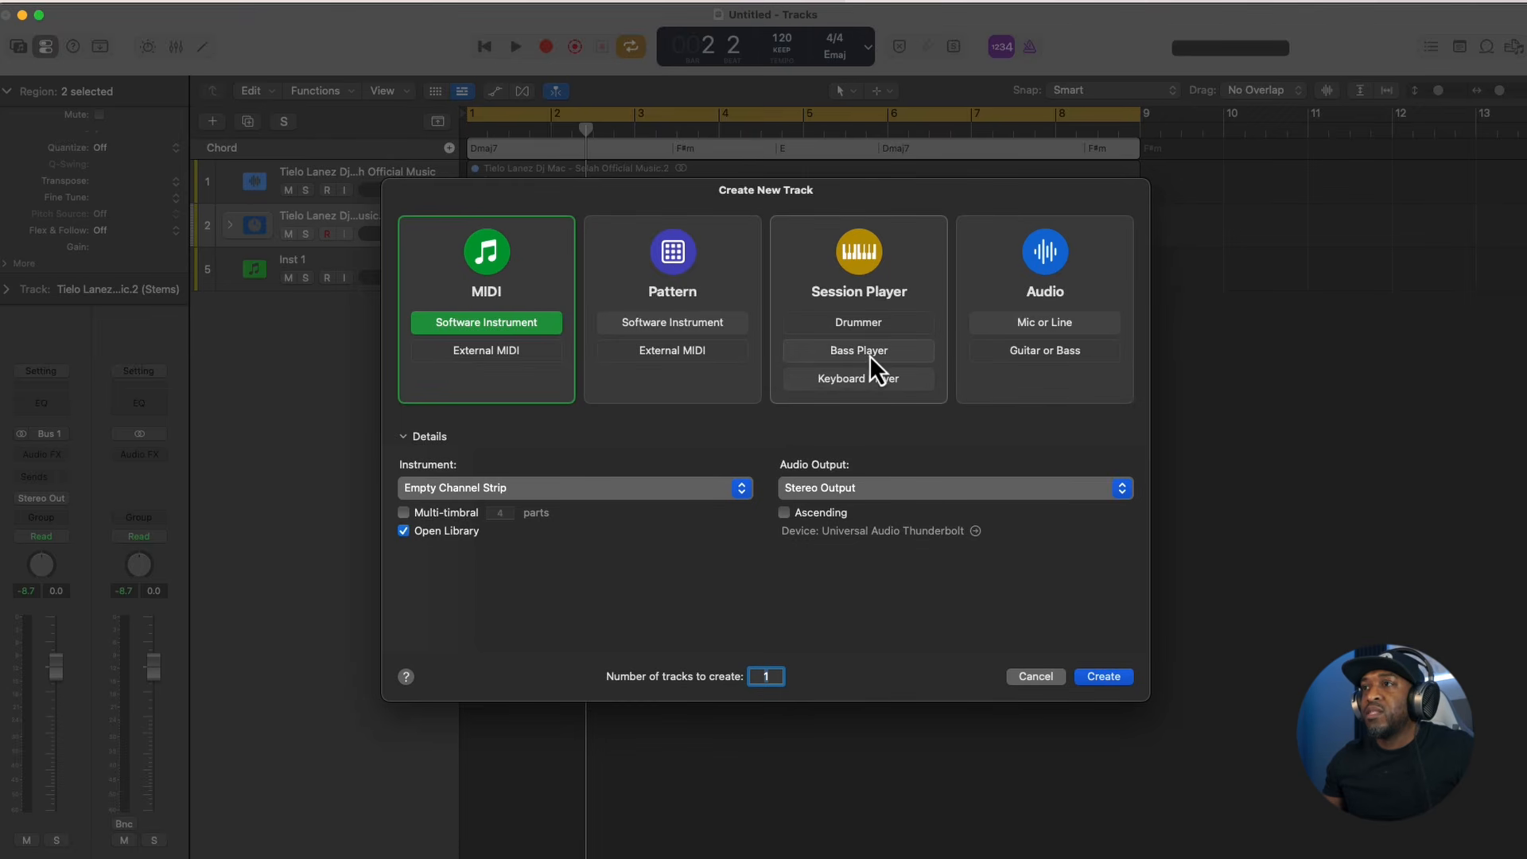
{"action": "left_click", "coordinate": [862, 382]}
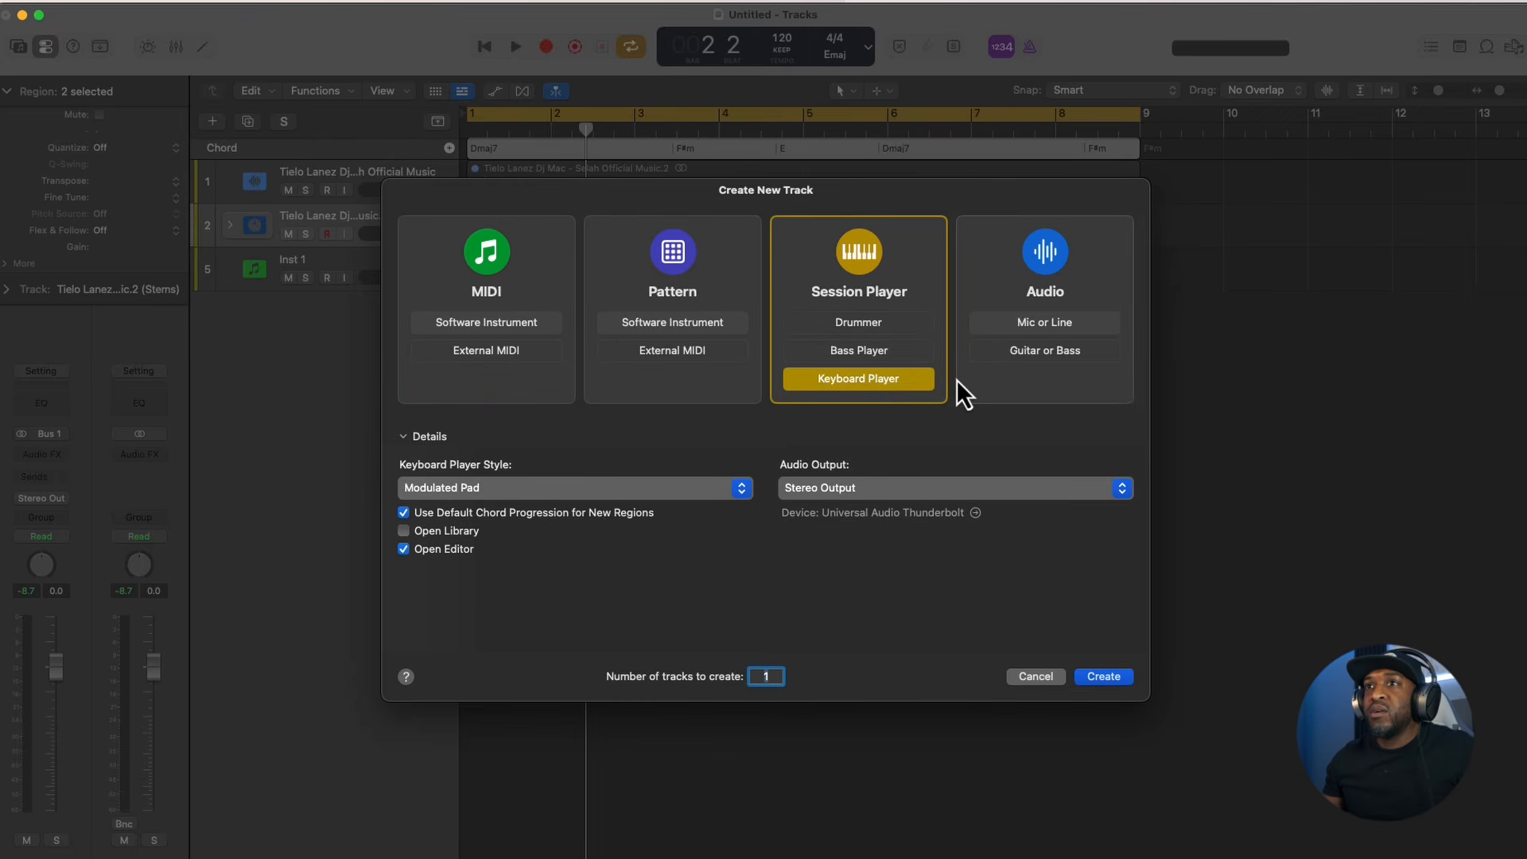
{"action": "left_click", "coordinate": [571, 488]}
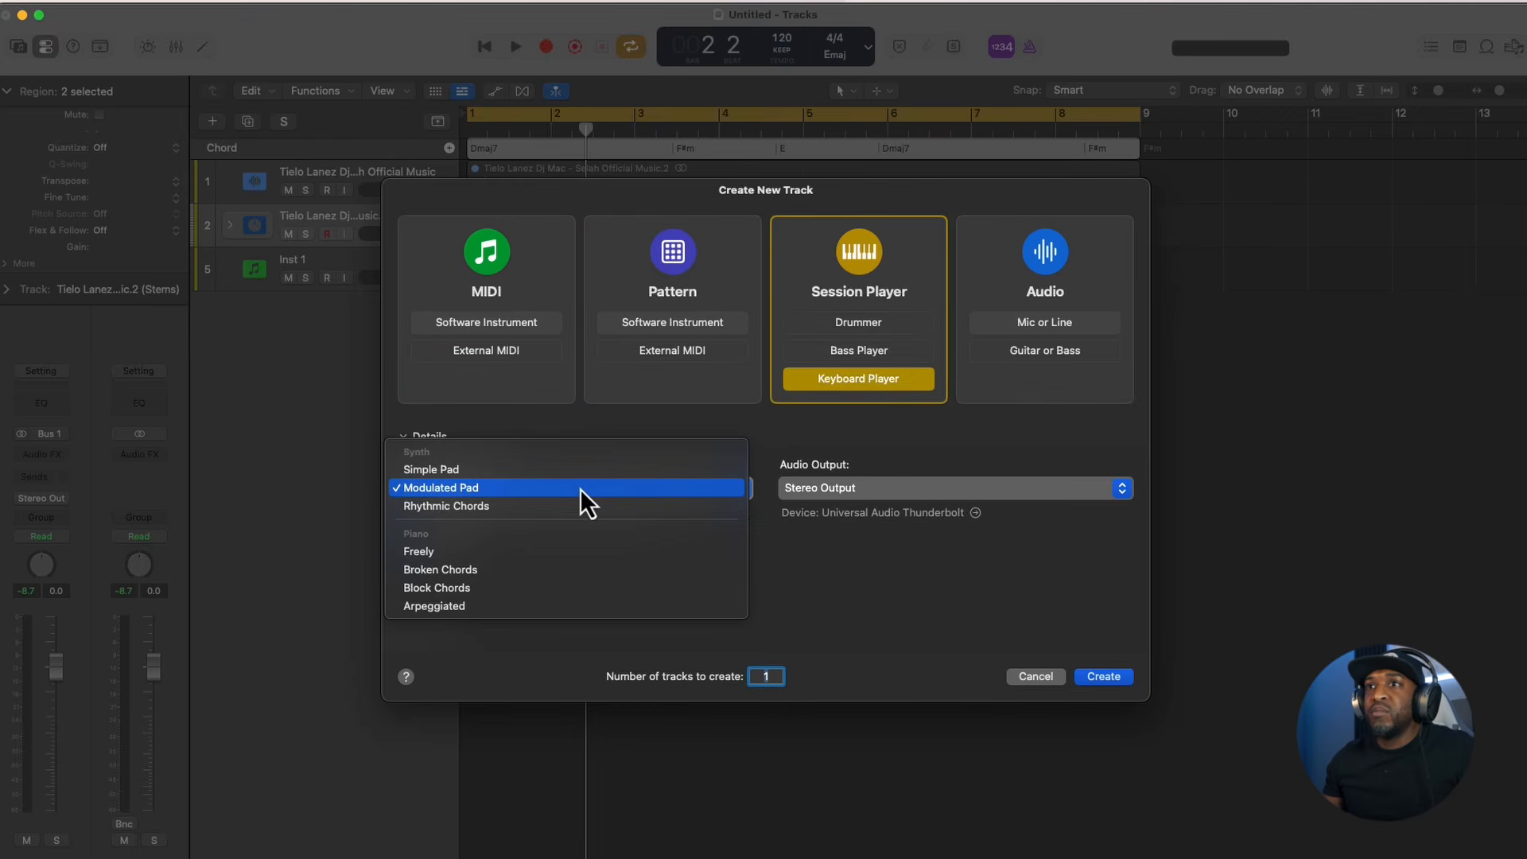
{"action": "left_click", "coordinate": [444, 491]}
{"action": "left_click", "coordinate": [1103, 676]}
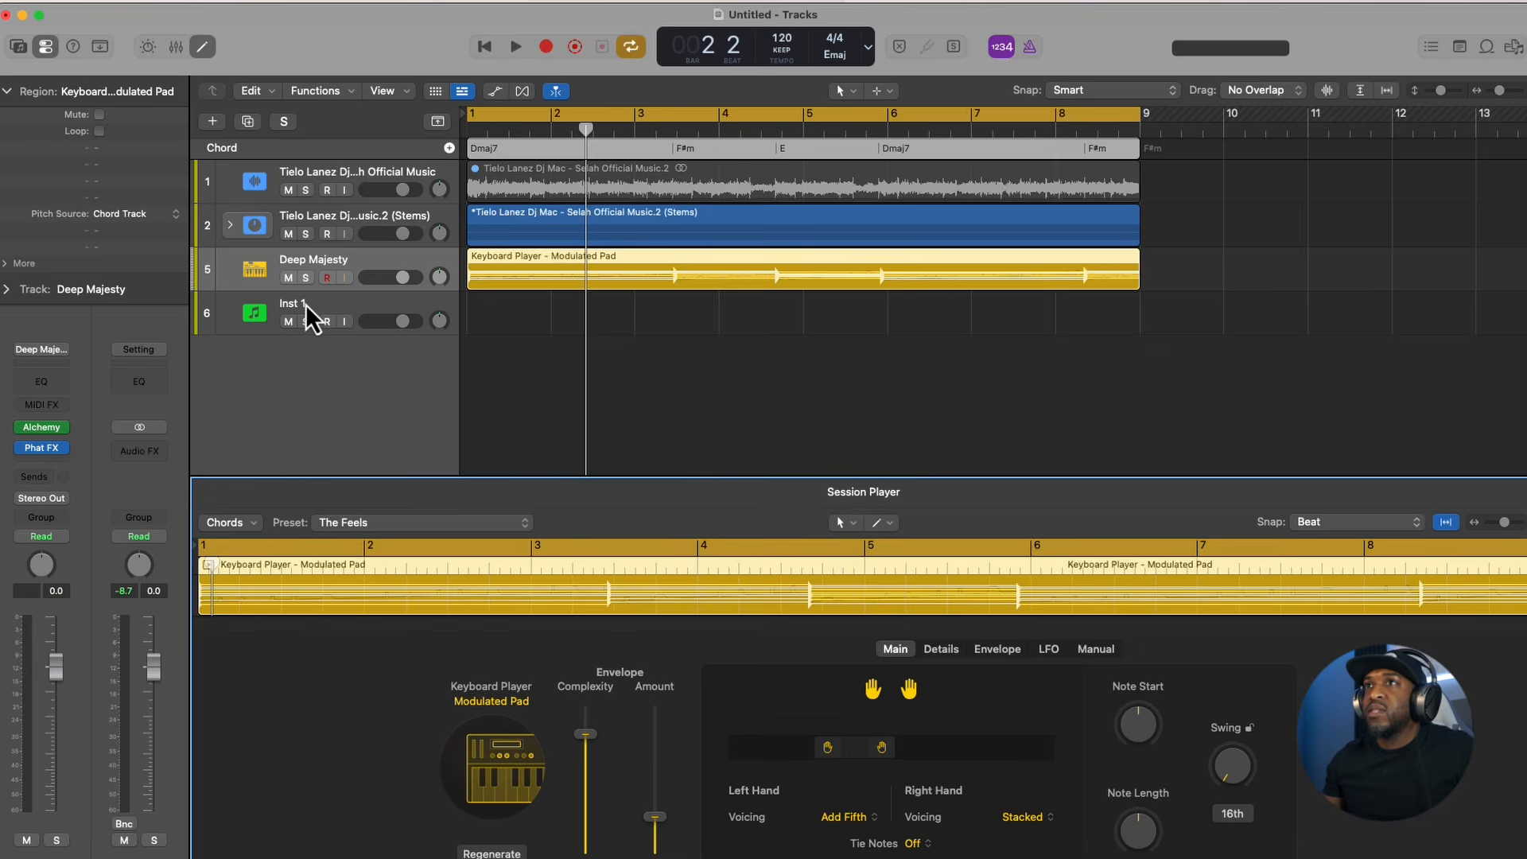
- Play back the Modulated Pad region with the Stems track muted
{"action": "key", "text": "space"}
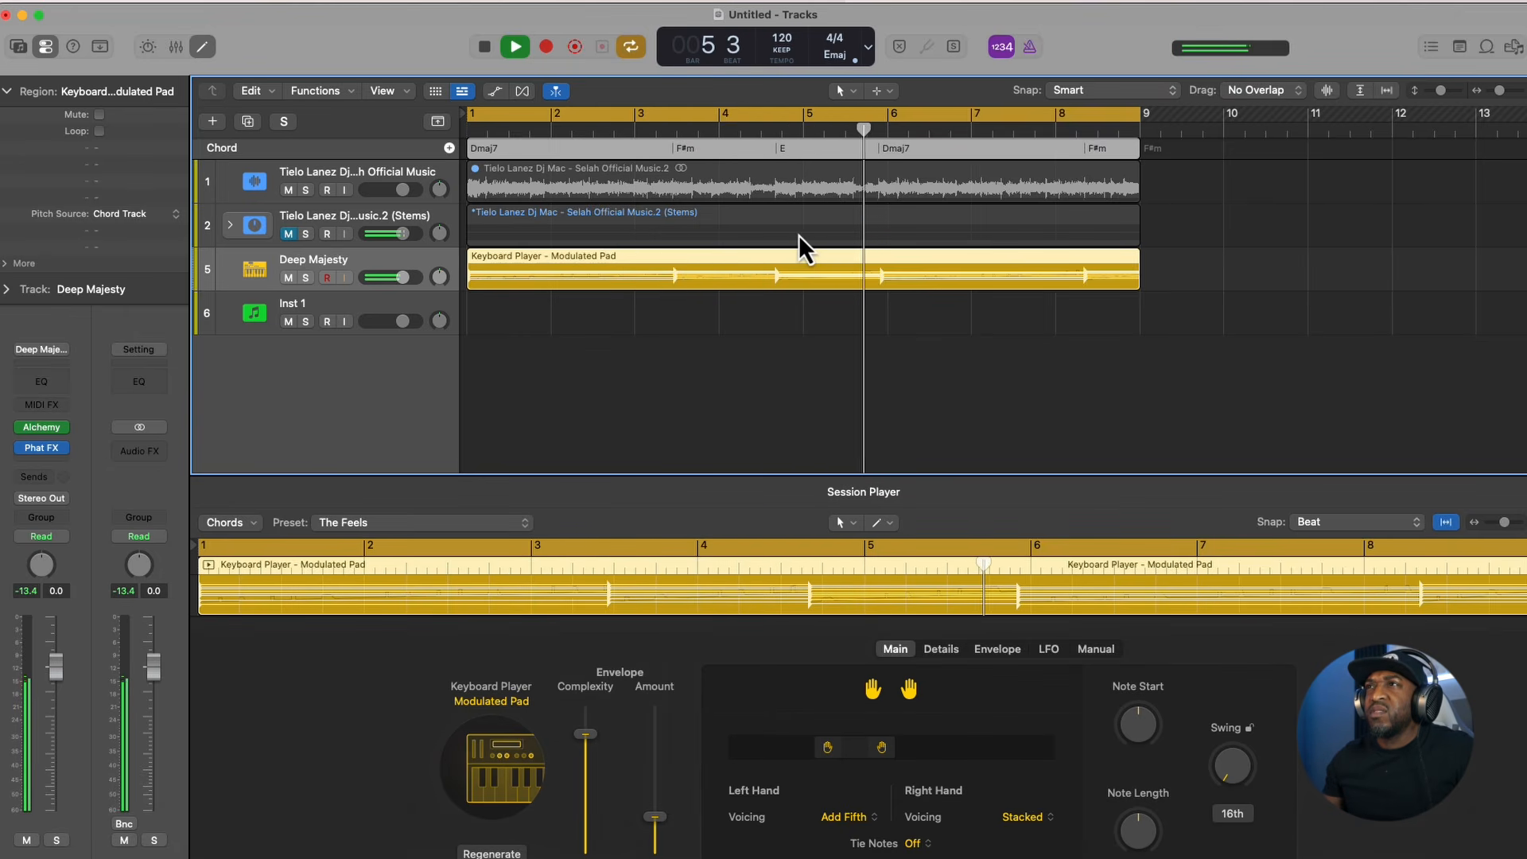
{"action": "key", "text": "space"}
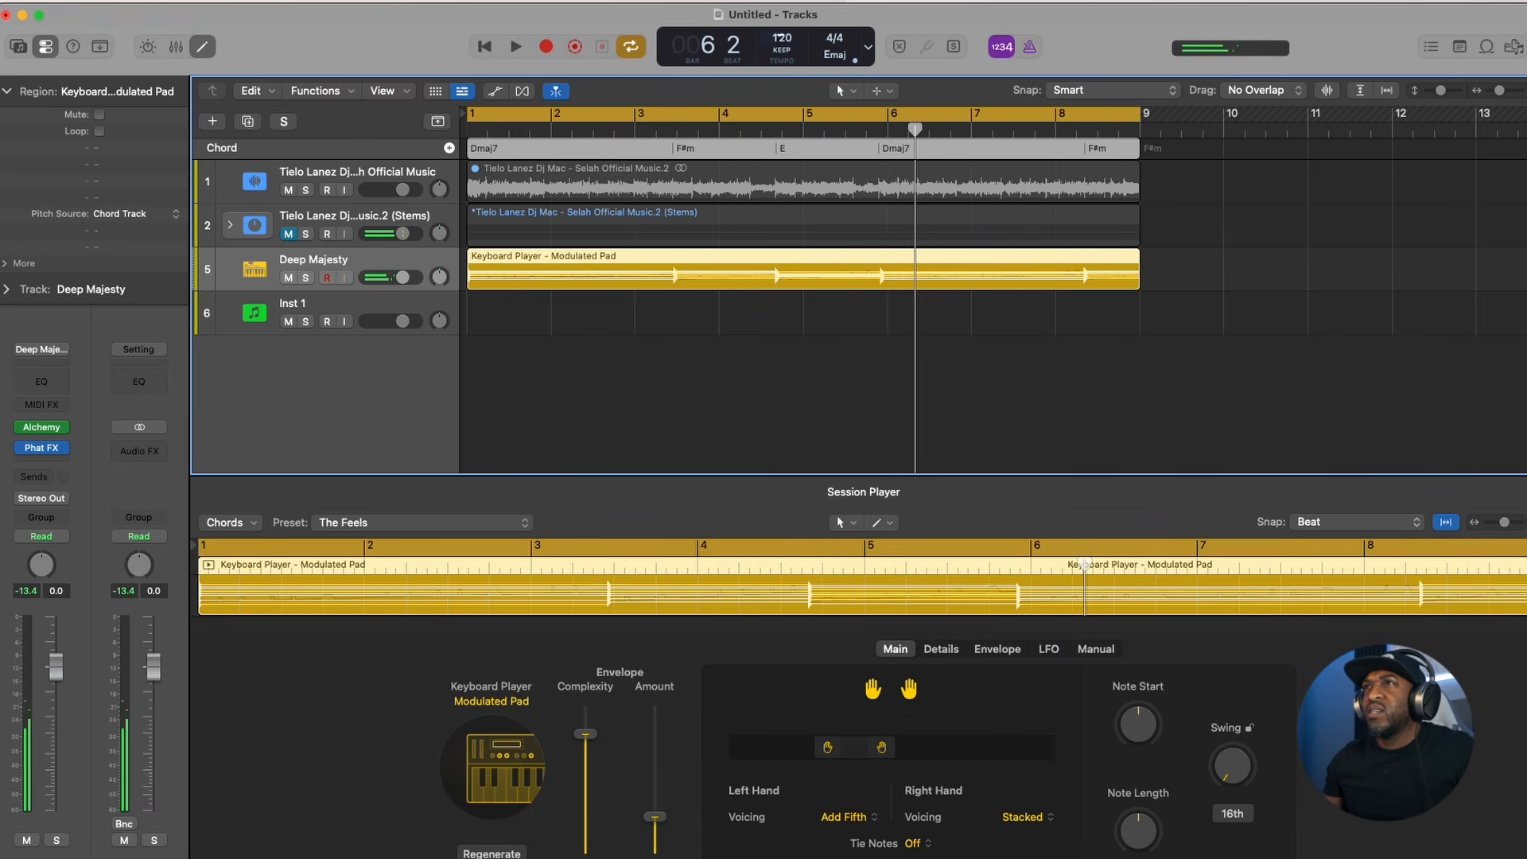
- Audition the pad part at a tempo of 137 BPM and return the project tempo to 120
{"action": "left_click_drag", "start_coordinate": [782, 38], "coordinate": [788, 4]}
{"action": "key", "text": "space"}
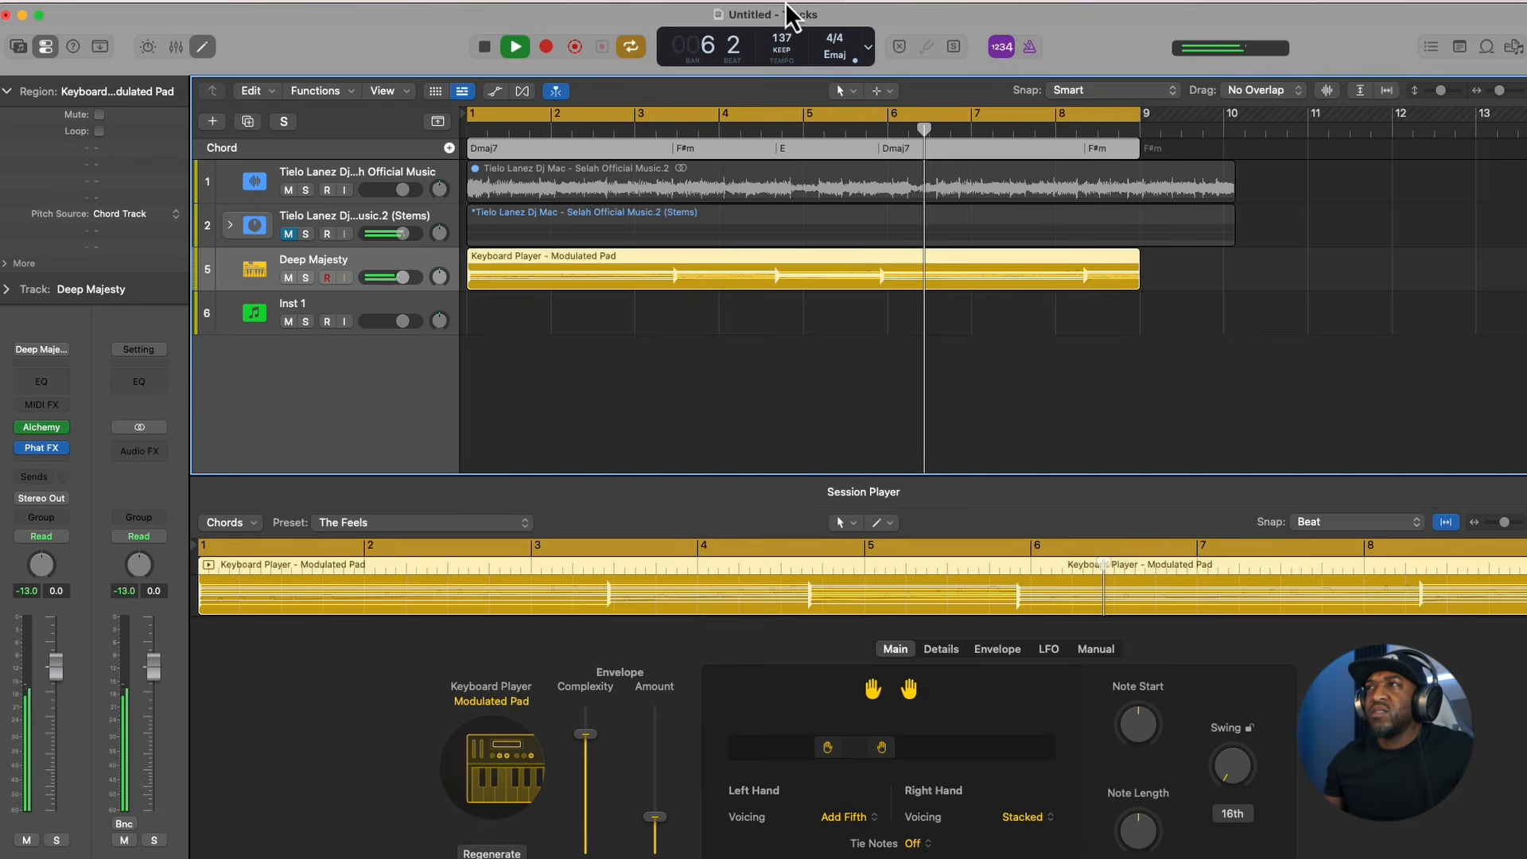
{"action": "left_click_drag", "start_coordinate": [785, 2], "coordinate": [781, 34]}
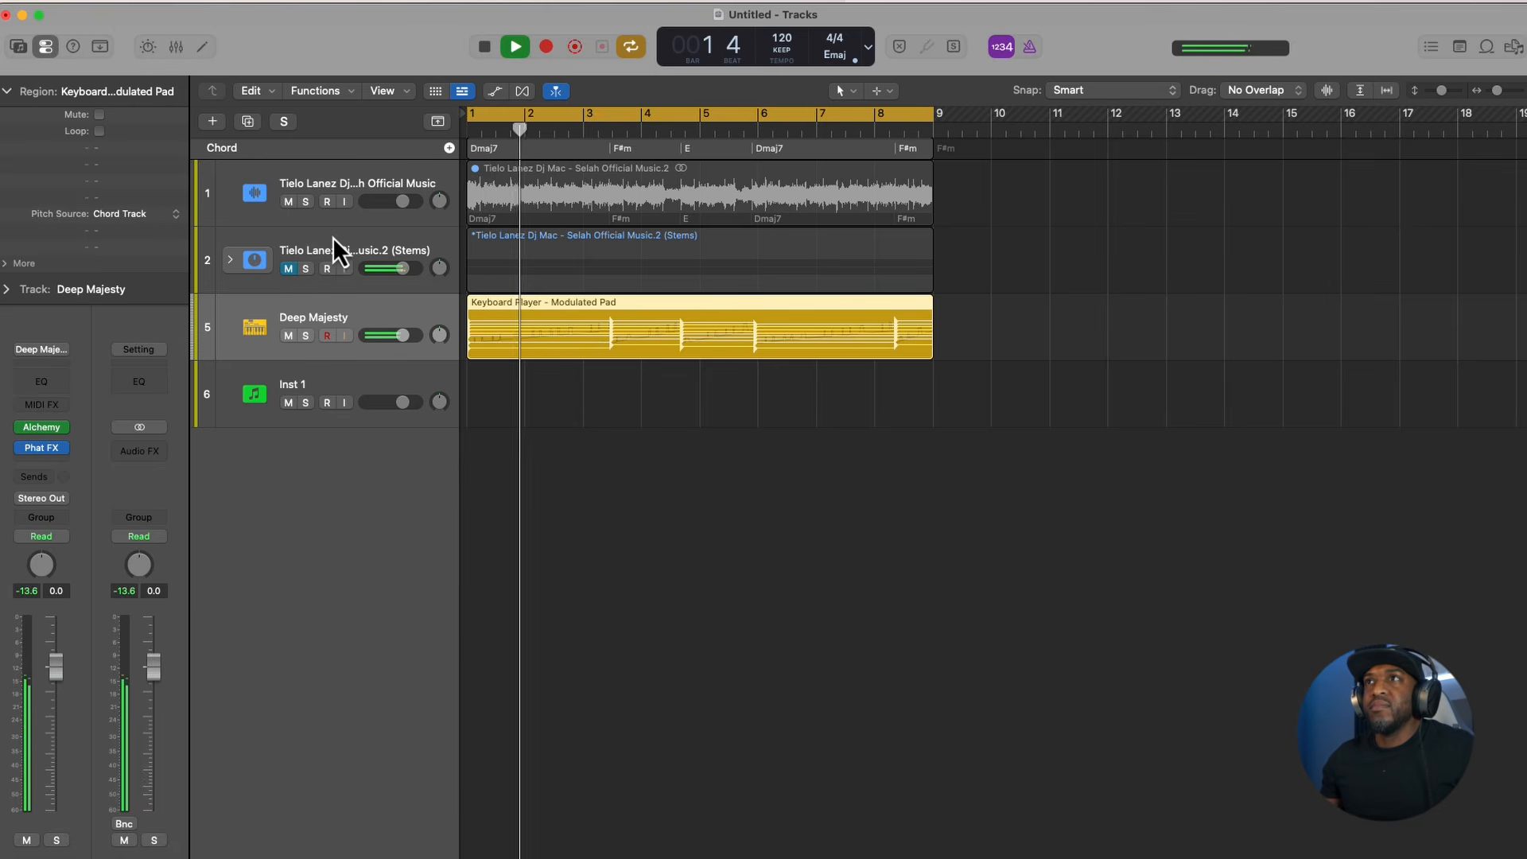
{"action": "key", "text": "super+Up"}
{"action": "key", "text": "super+Up"}
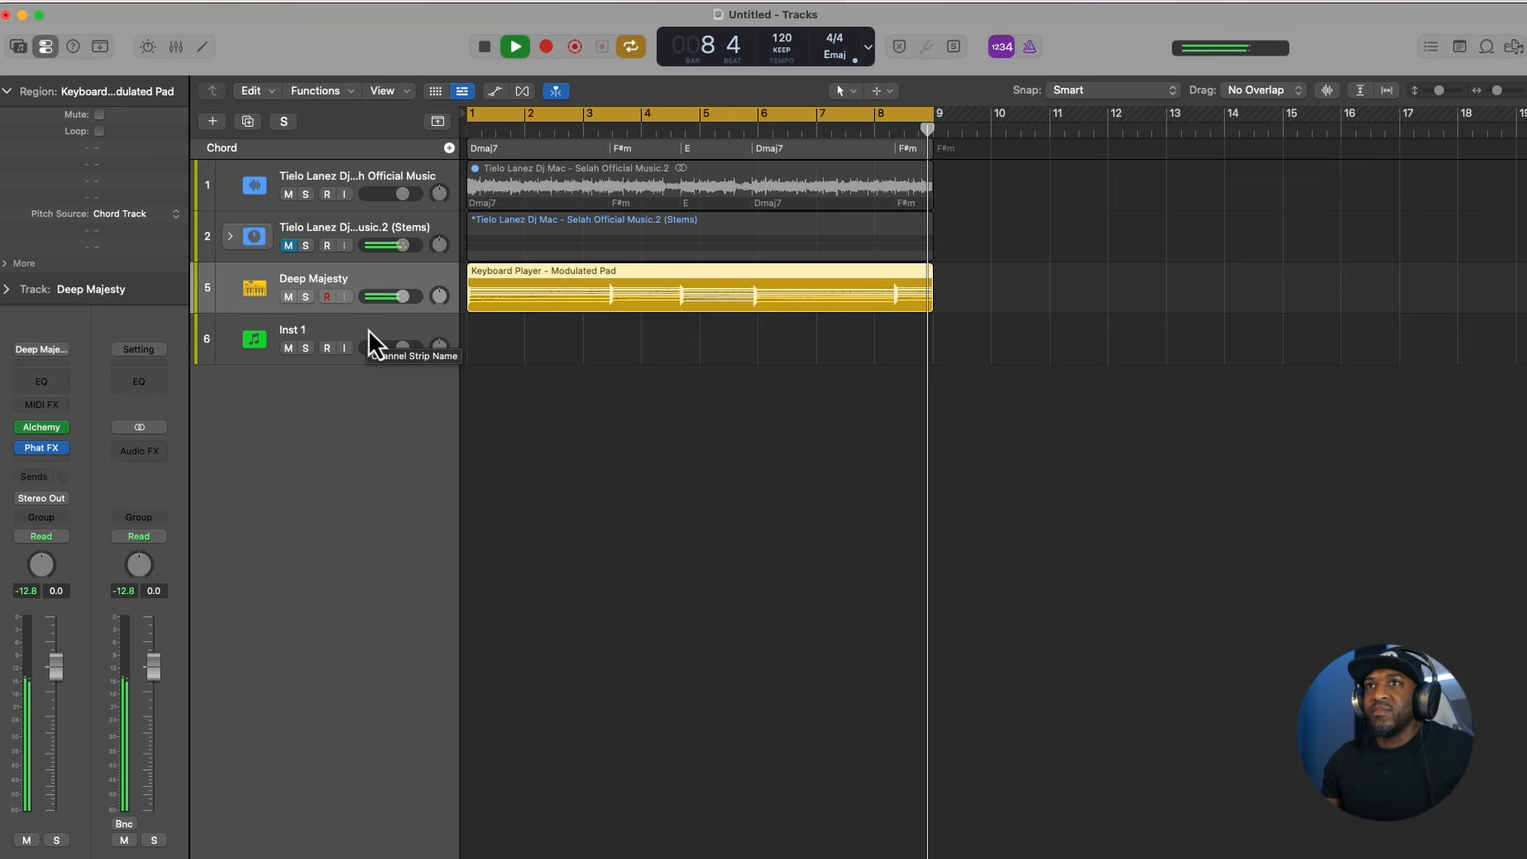
- Stop playback and open the Keyboard Player - Modulated Pad region in the Session Player editor
{"action": "key", "text": "space"}
{"action": "key", "text": "x"}
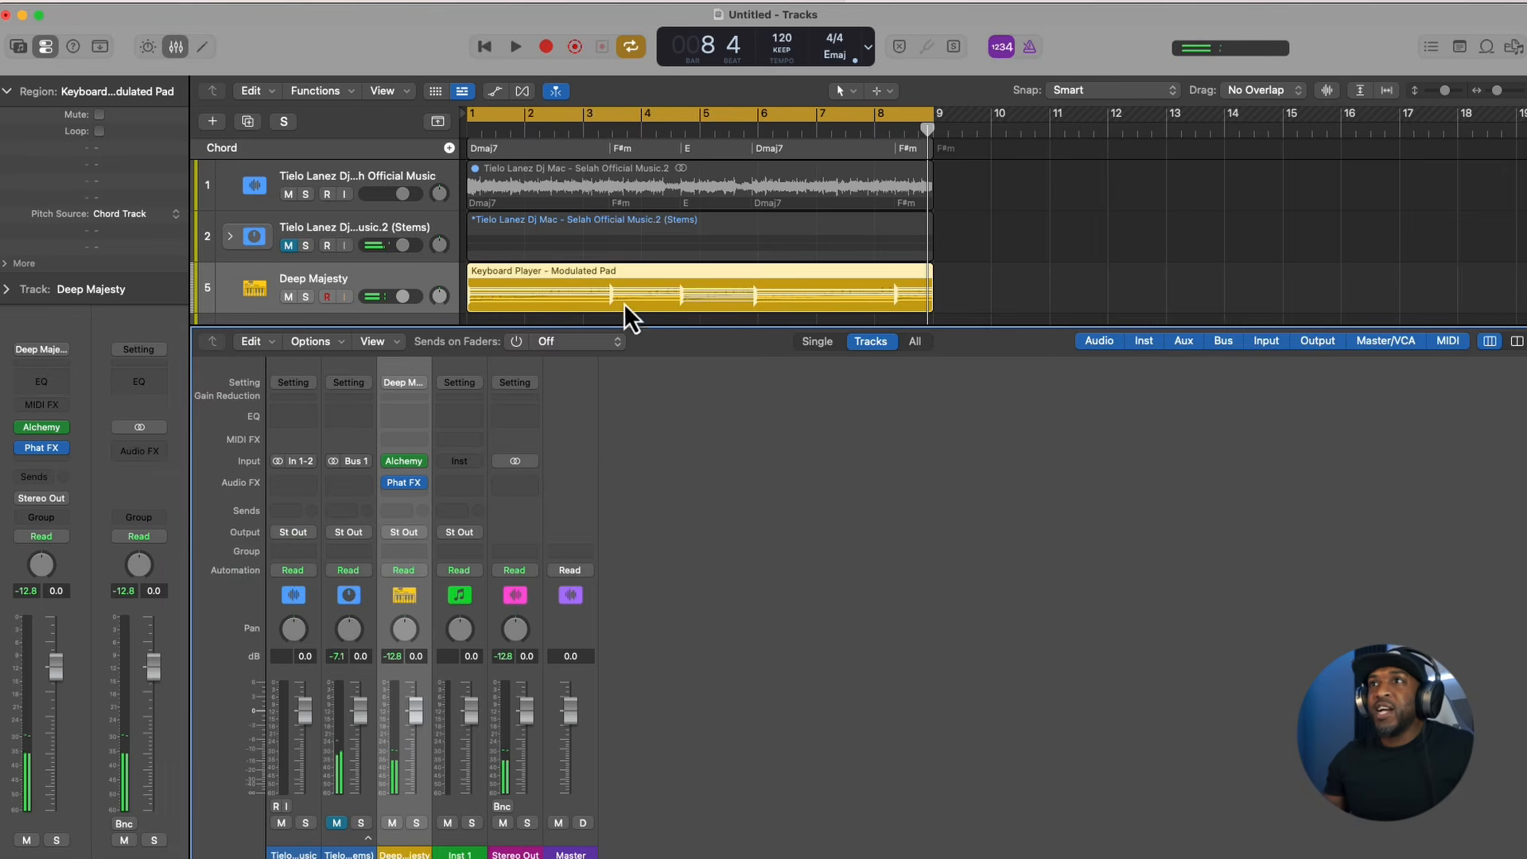
{"action": "key", "text": "x"}
{"action": "double_click", "coordinate": [593, 283]}
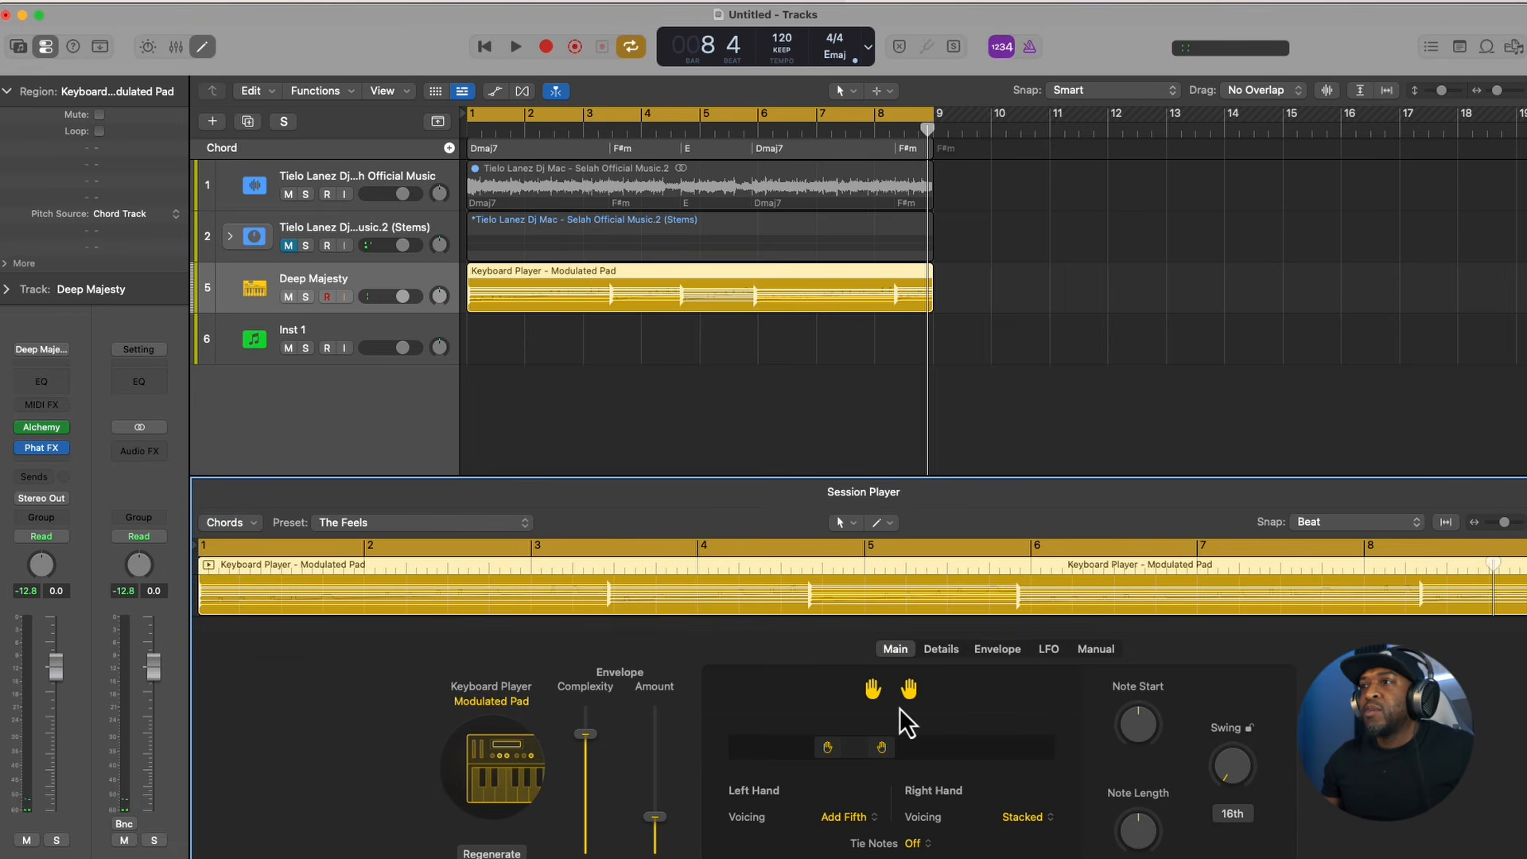
- Load the Peak Hour preset for the Modulated Pad player and play it back
{"action": "left_click", "coordinate": [370, 525]}
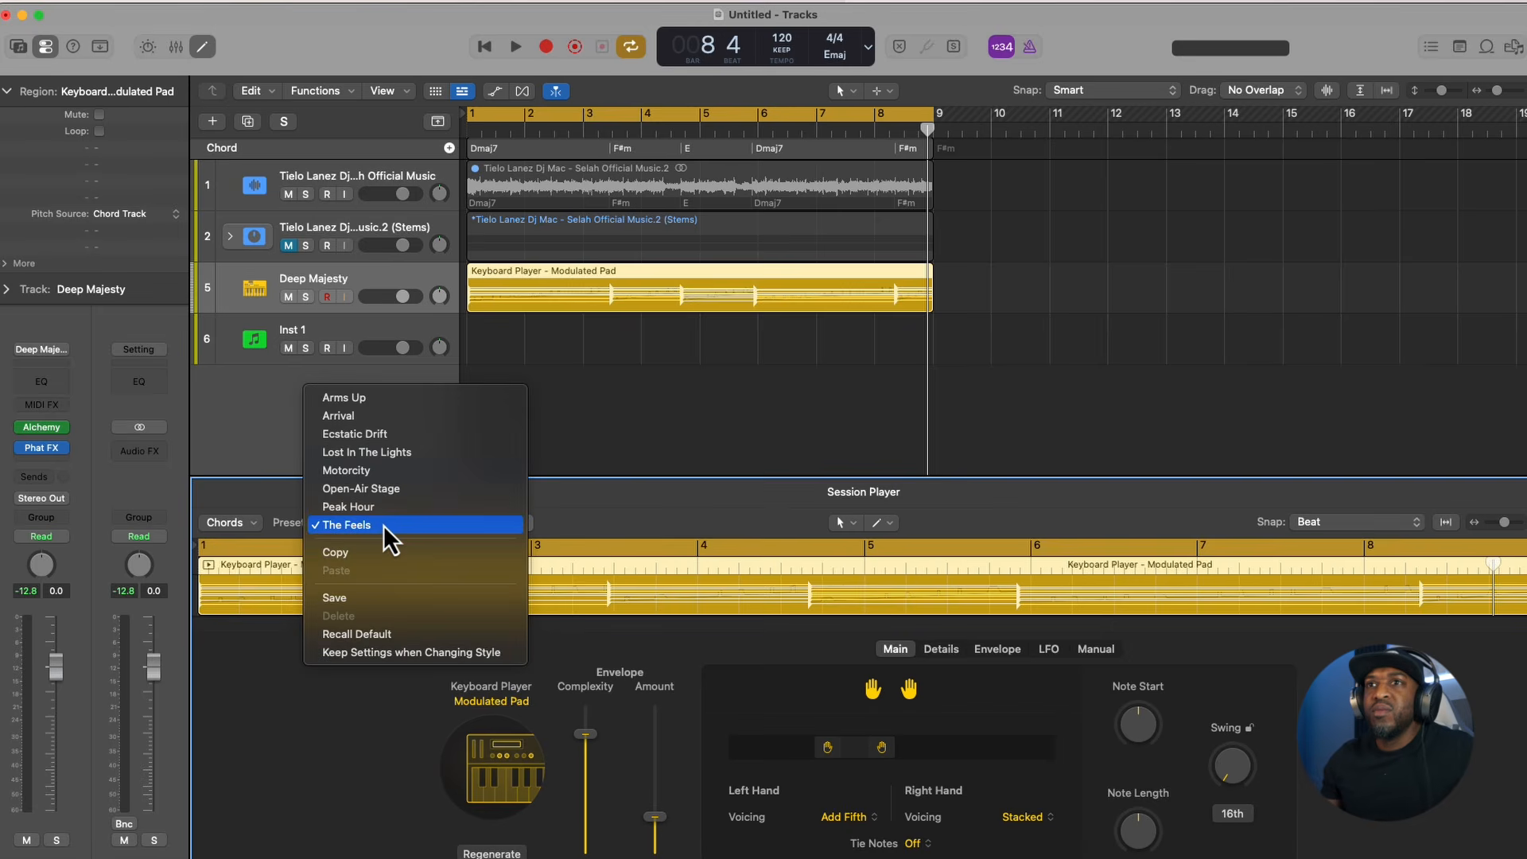
{"action": "left_click", "coordinate": [374, 508]}
{"action": "key", "text": "space"}
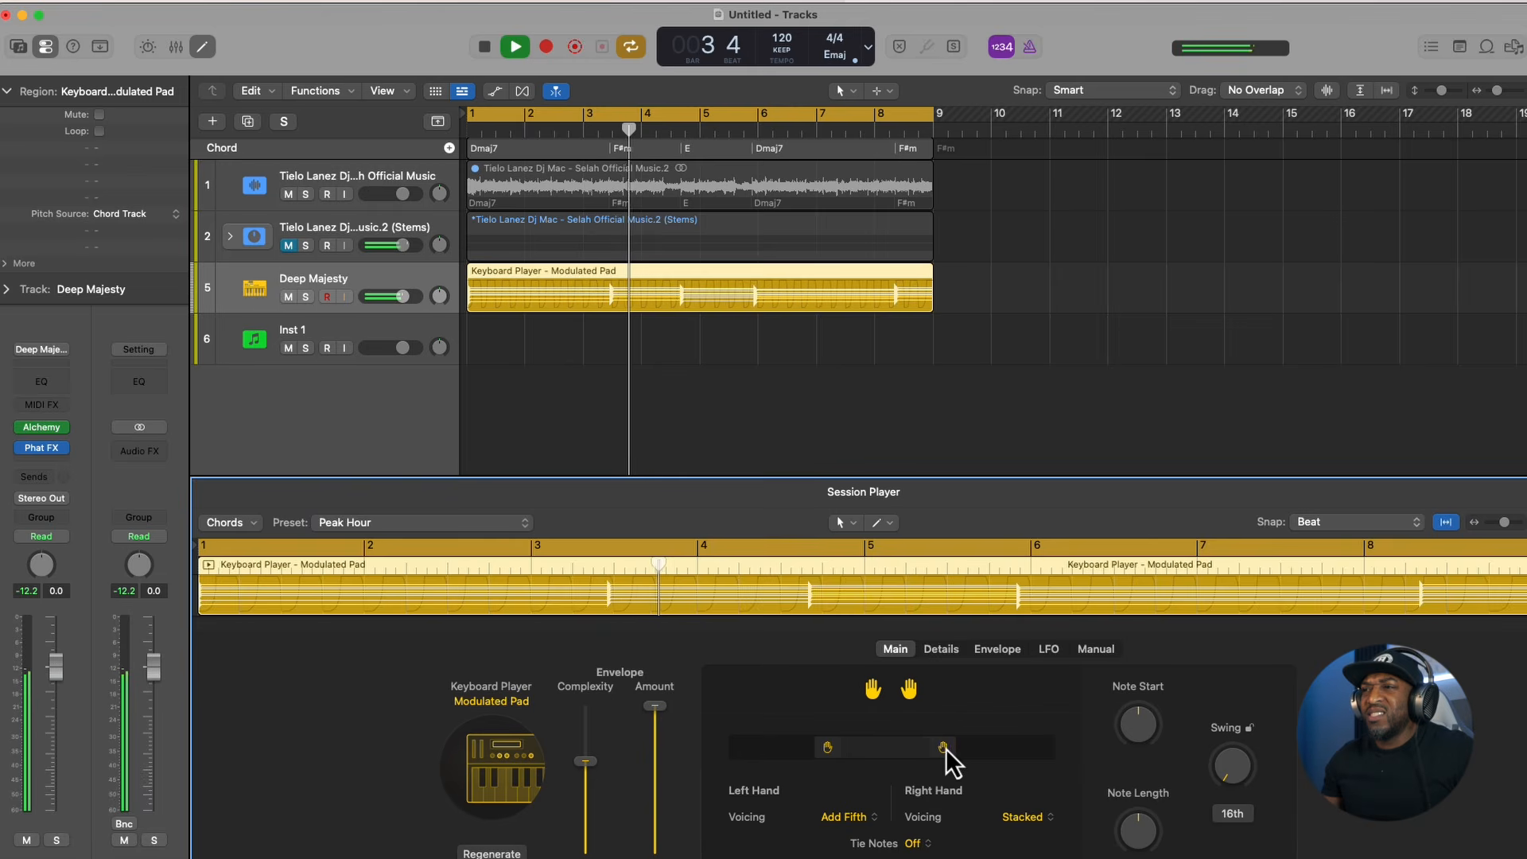
- Audition different hand positions for the pad and spread the left-hand and right-hand ranges far apart
{"action": "left_click_drag", "start_coordinate": [946, 748], "coordinate": [958, 747]}
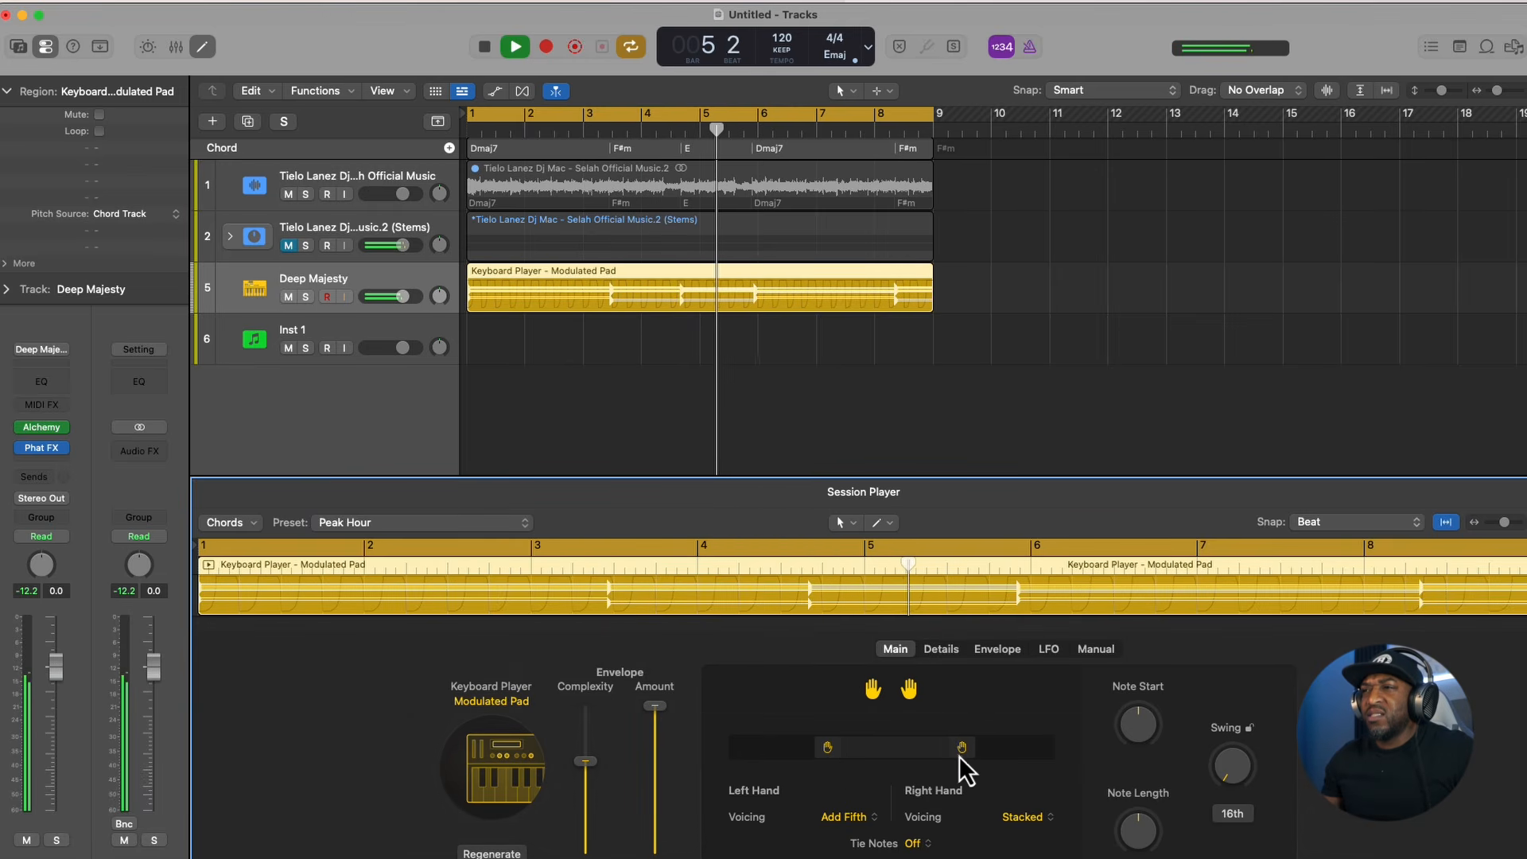
{"action": "left_click_drag", "start_coordinate": [959, 755], "coordinate": [943, 752]}
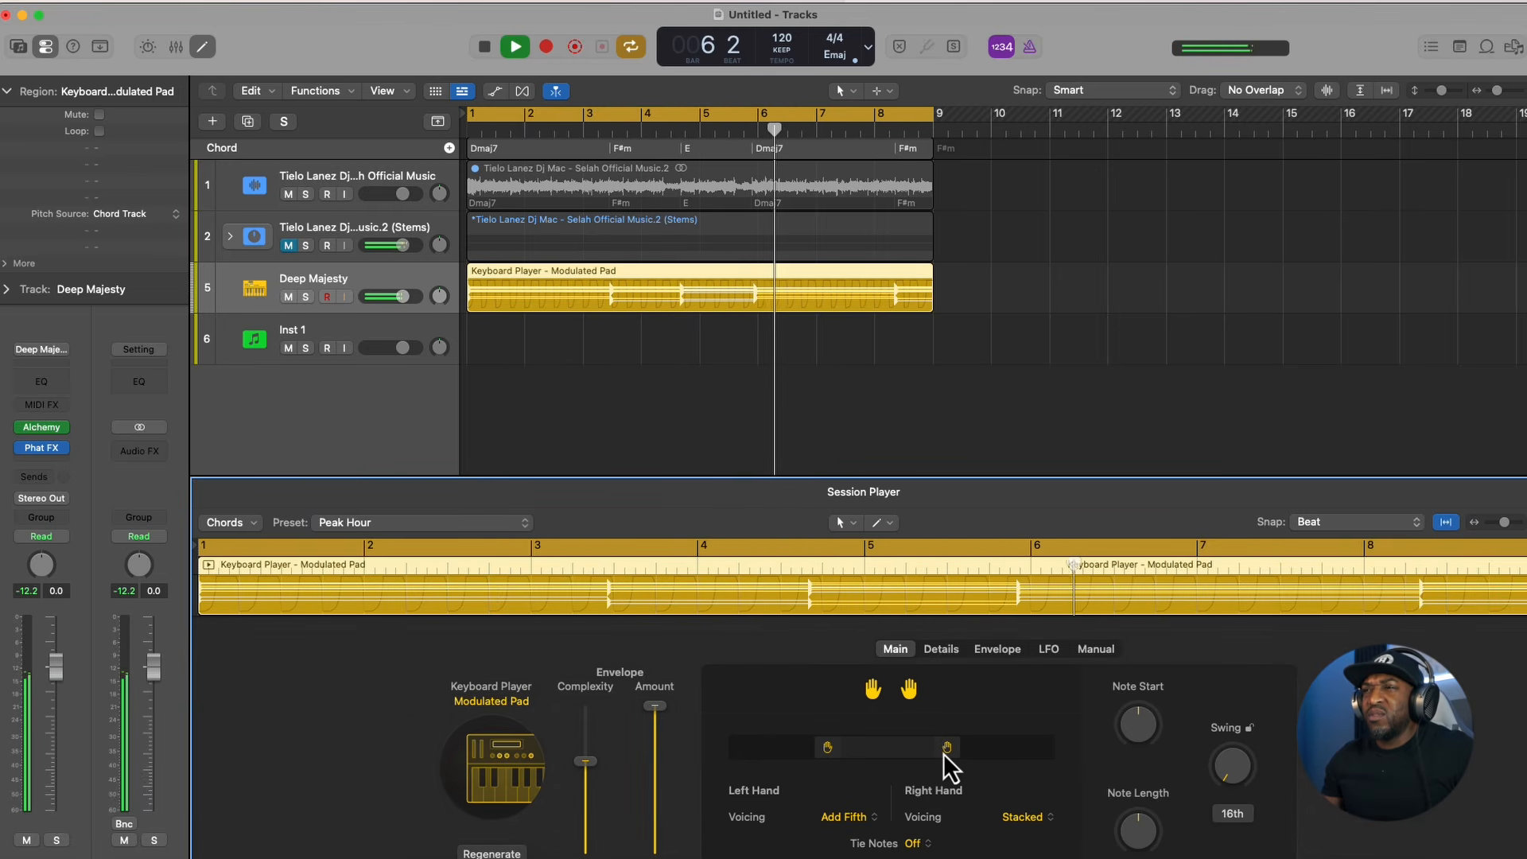
{"action": "key", "text": "space"}
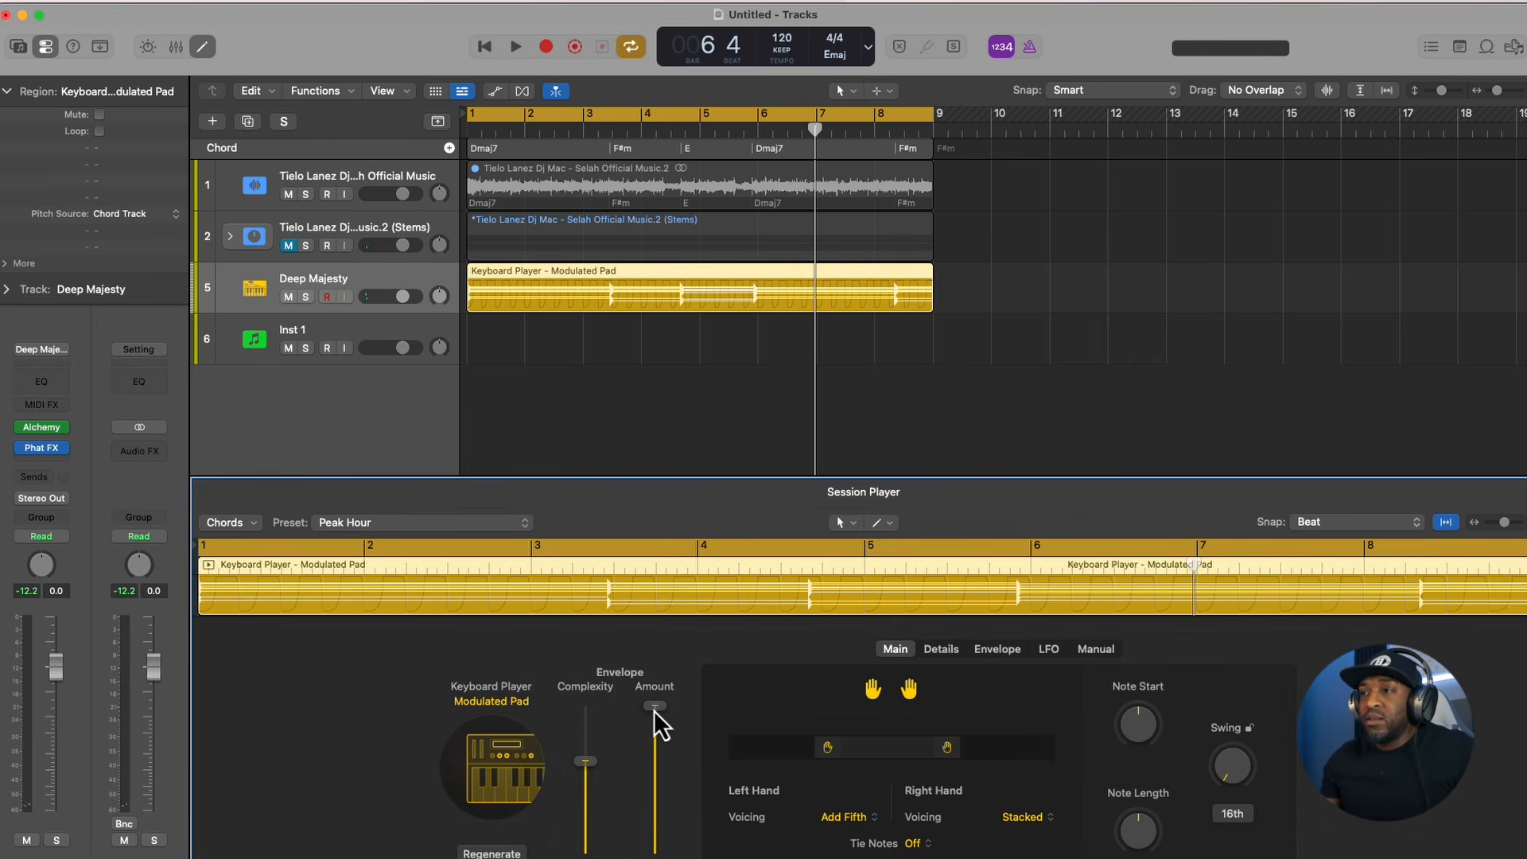
{"action": "left_click_drag", "start_coordinate": [939, 754], "coordinate": [975, 751]}
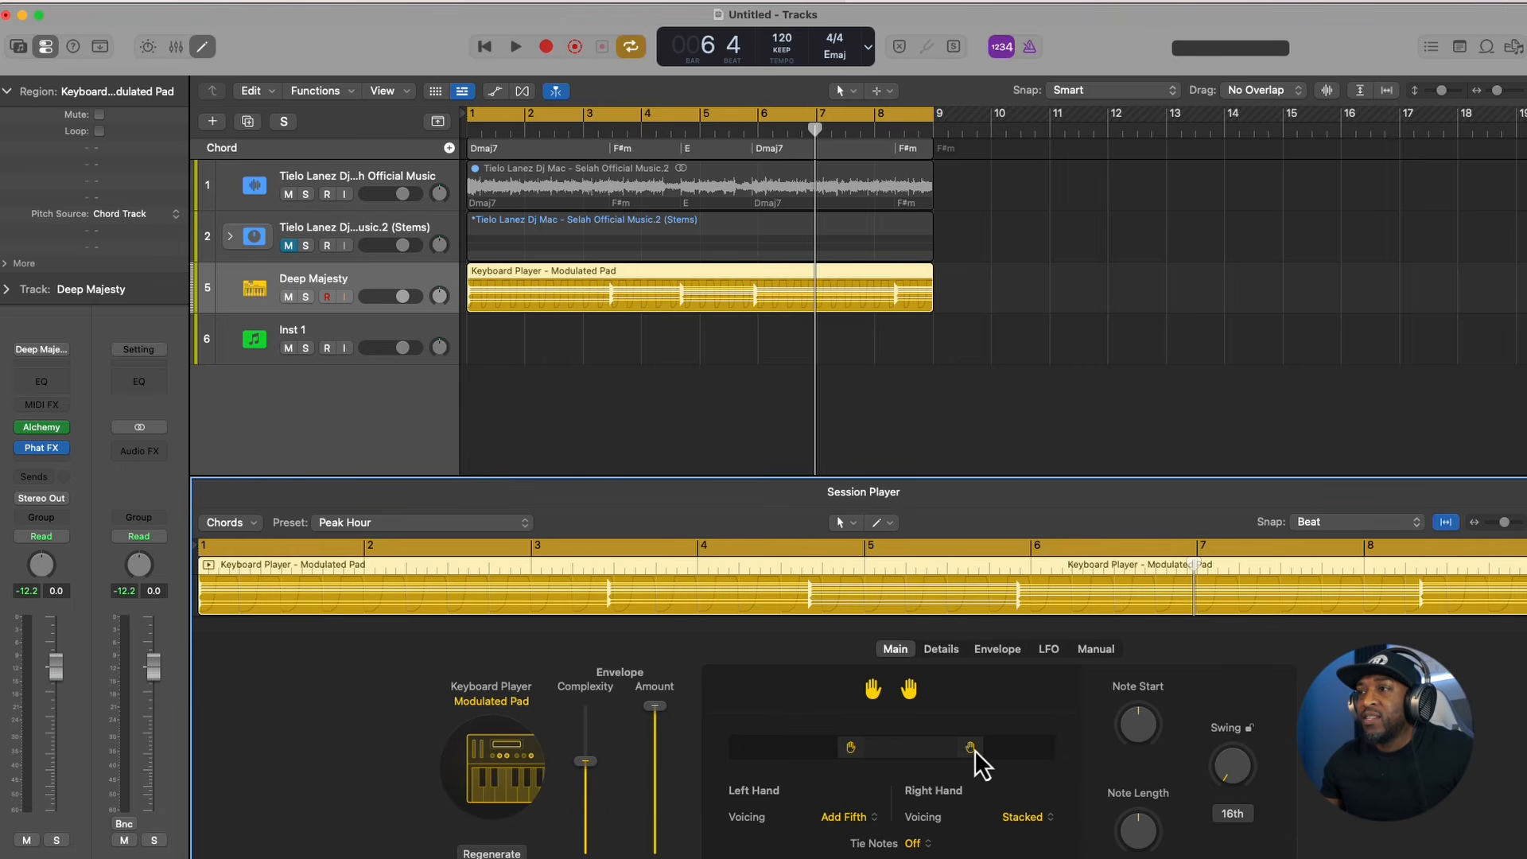
{"action": "left_click_drag", "start_coordinate": [847, 750], "coordinate": [980, 751]}
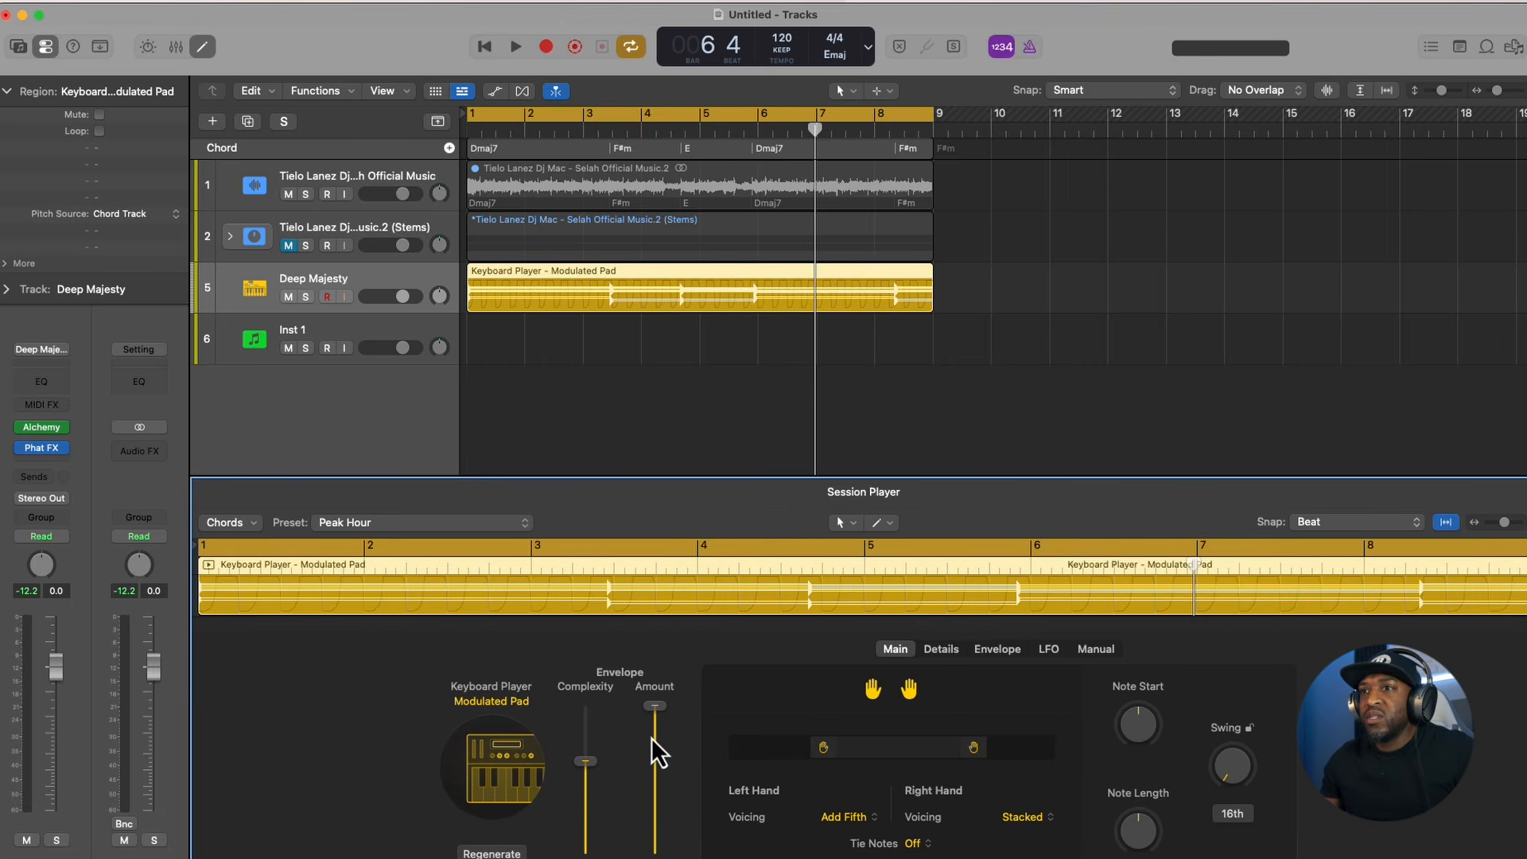
- During playback, bring the right-hand range close to the left hand and lower the envelope Amount and Complexity, with Complexity at 46 %
{"action": "key", "text": "space"}
{"action": "left_click_drag", "start_coordinate": [974, 749], "coordinate": [913, 751]}
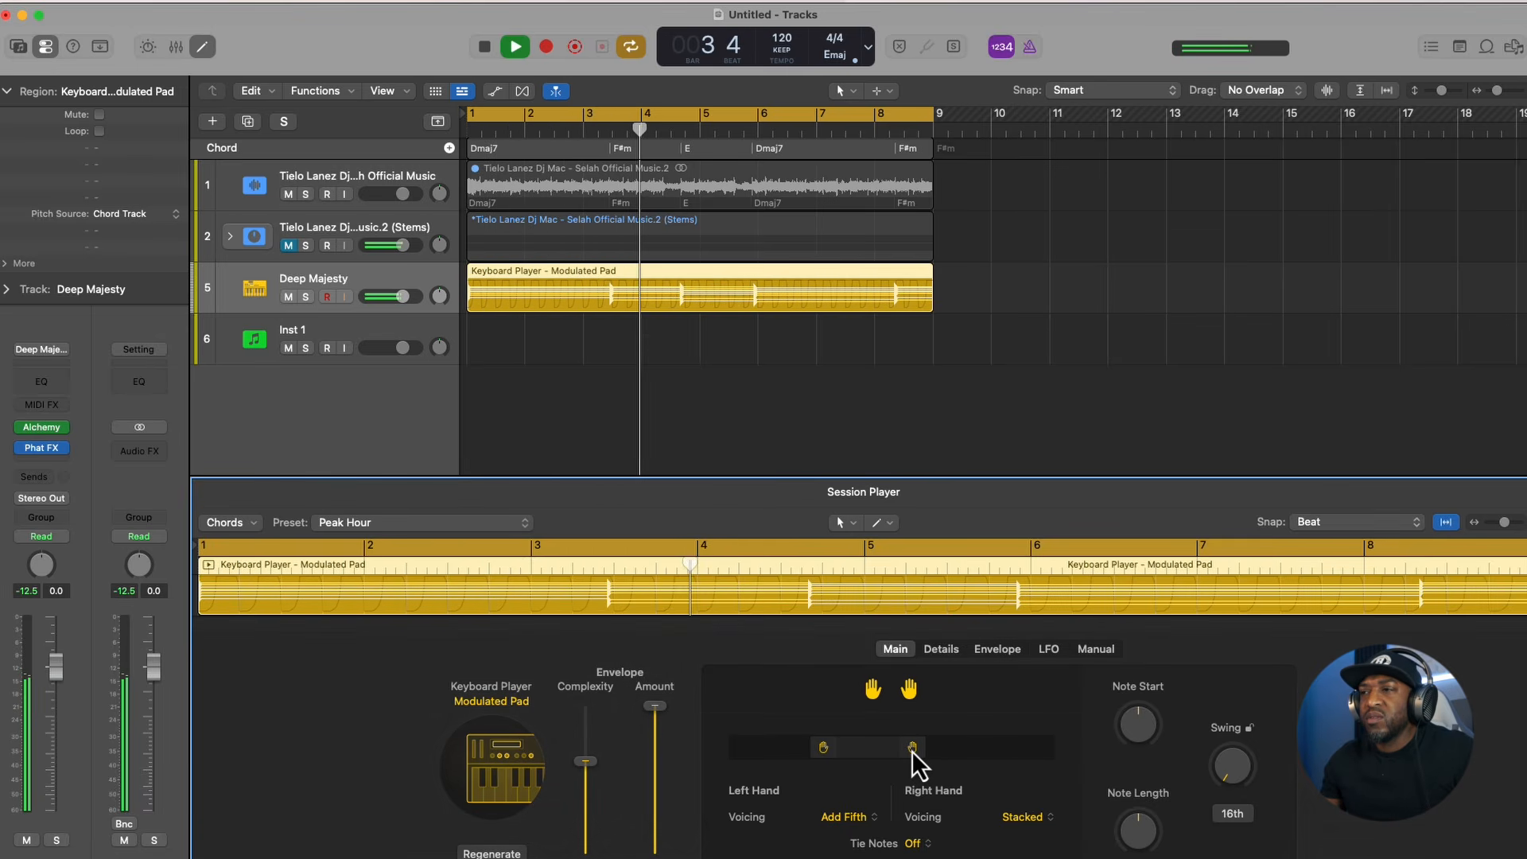
{"action": "left_click_drag", "start_coordinate": [911, 751], "coordinate": [870, 754]}
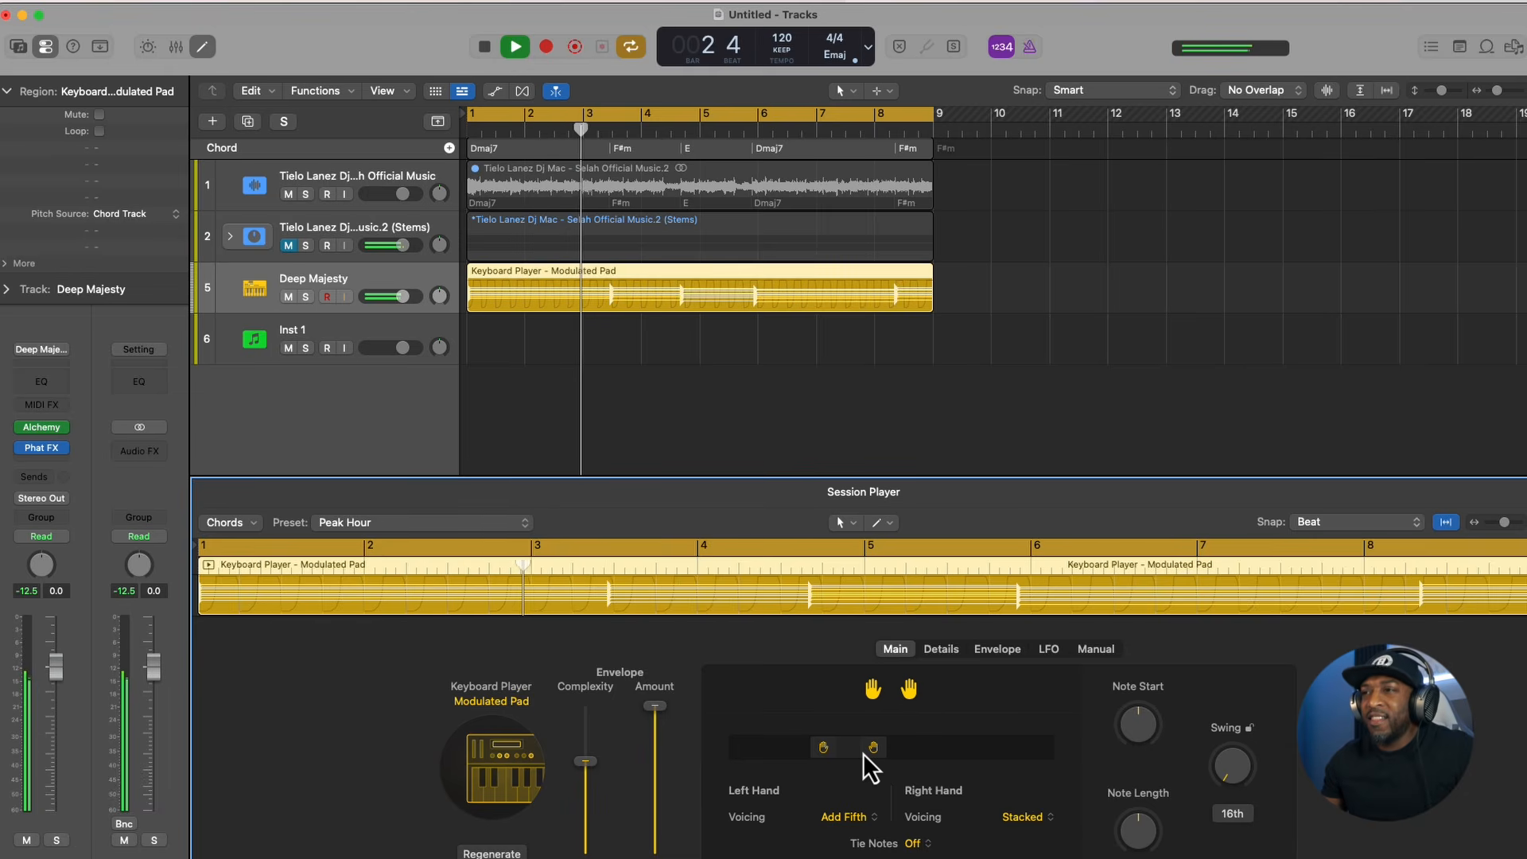
{"action": "left_click_drag", "start_coordinate": [654, 706], "coordinate": [584, 790]}
{"action": "key", "text": "space"}
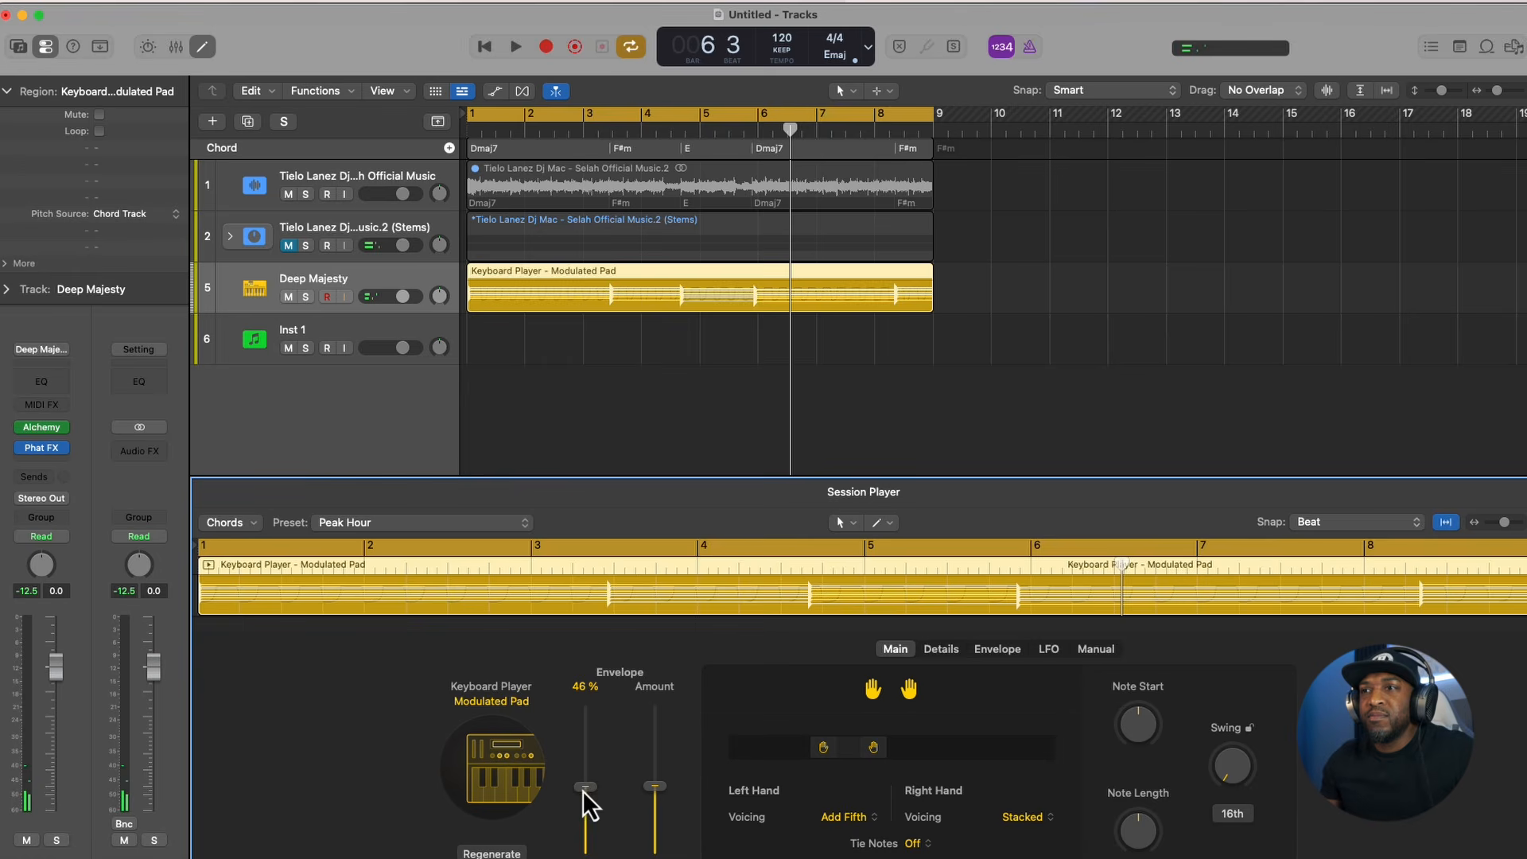
- Lengthen the pad envelope's Attack to 74 during playback
{"action": "left_click", "coordinate": [941, 649]}
{"action": "left_click", "coordinate": [993, 650]}
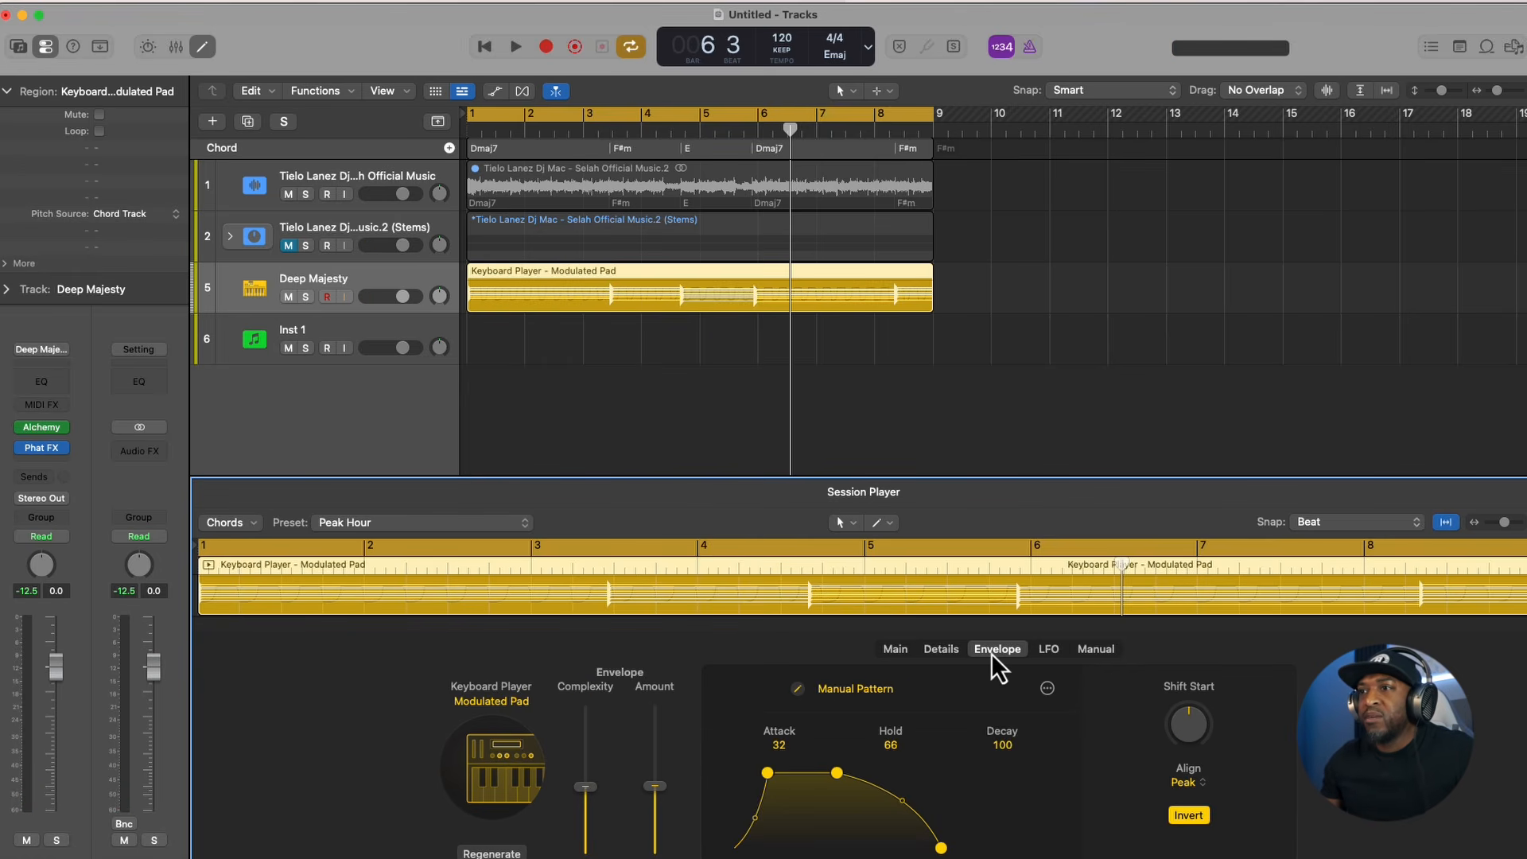
{"action": "key", "text": "space"}
{"action": "left_click_drag", "start_coordinate": [767, 774], "coordinate": [797, 795]}
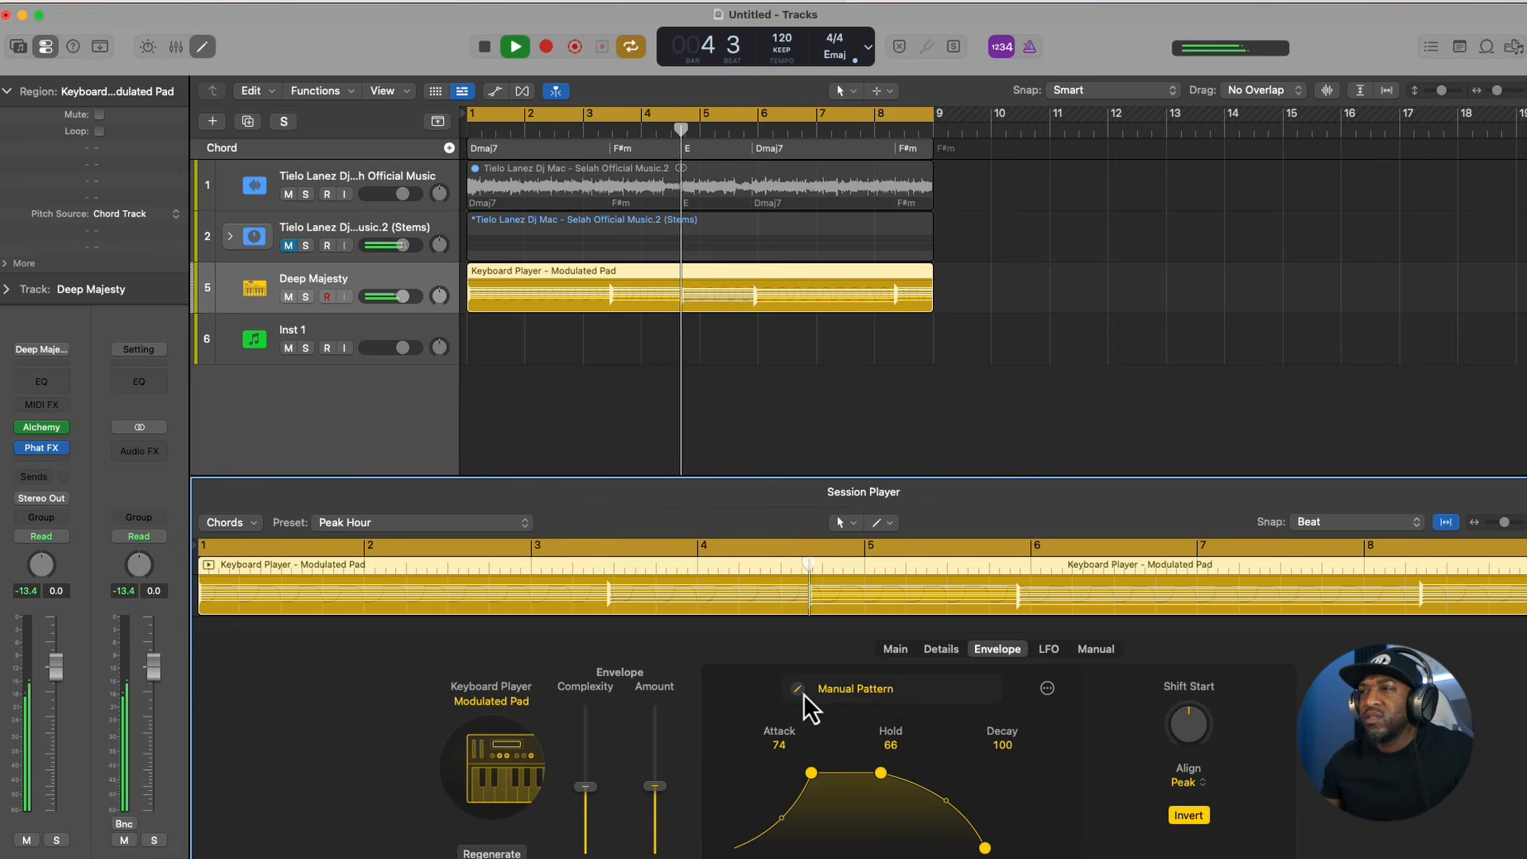
- Audition the LFO's square waveform, and switch the LFO to the random stepped waveform
{"action": "left_click", "coordinate": [1048, 649]}
{"action": "key", "text": "space"}
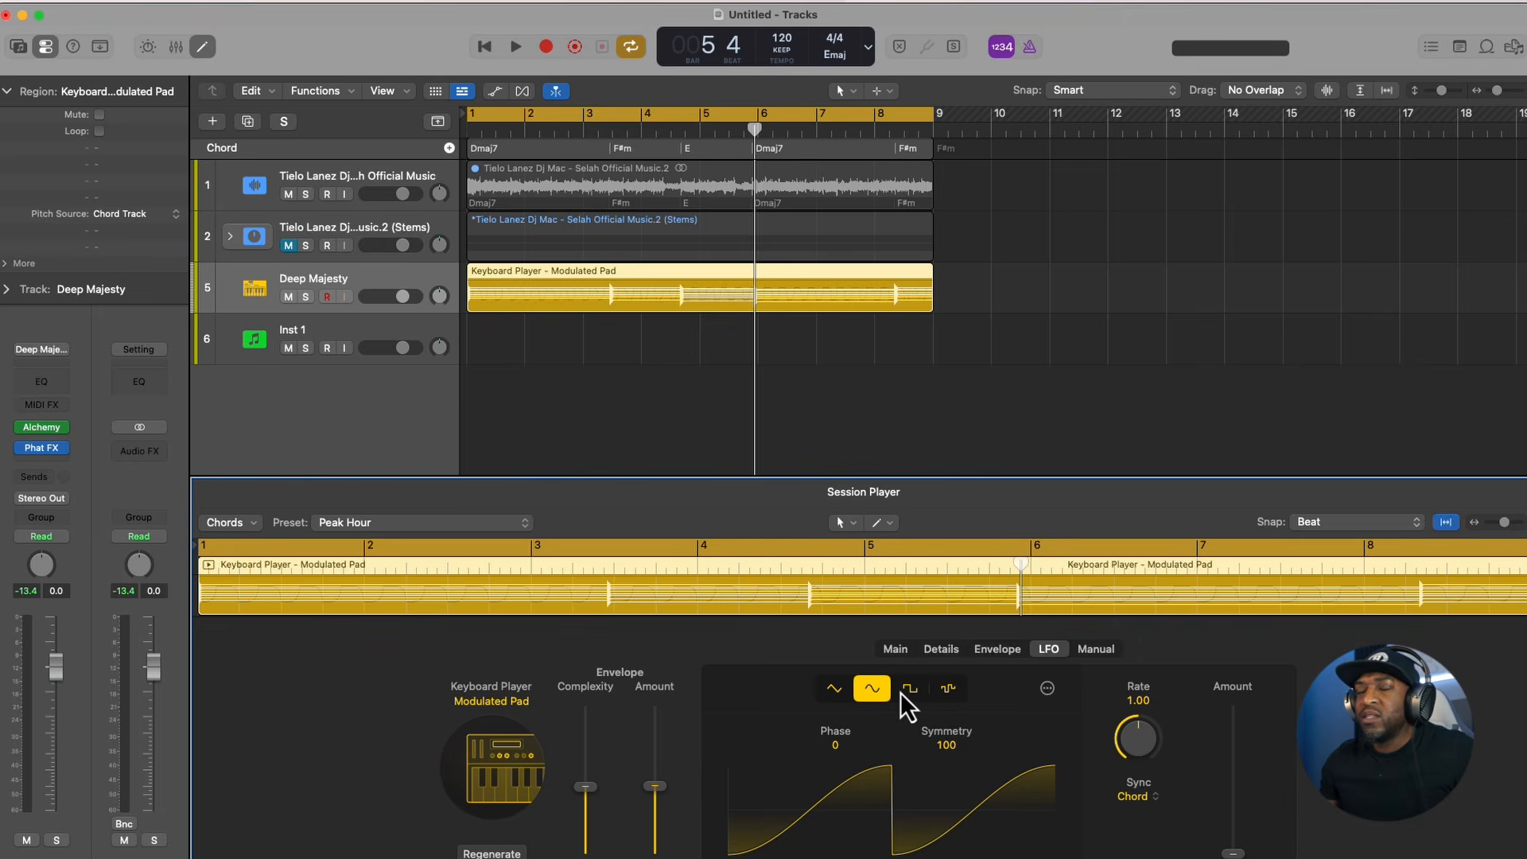
{"action": "key", "text": "space"}
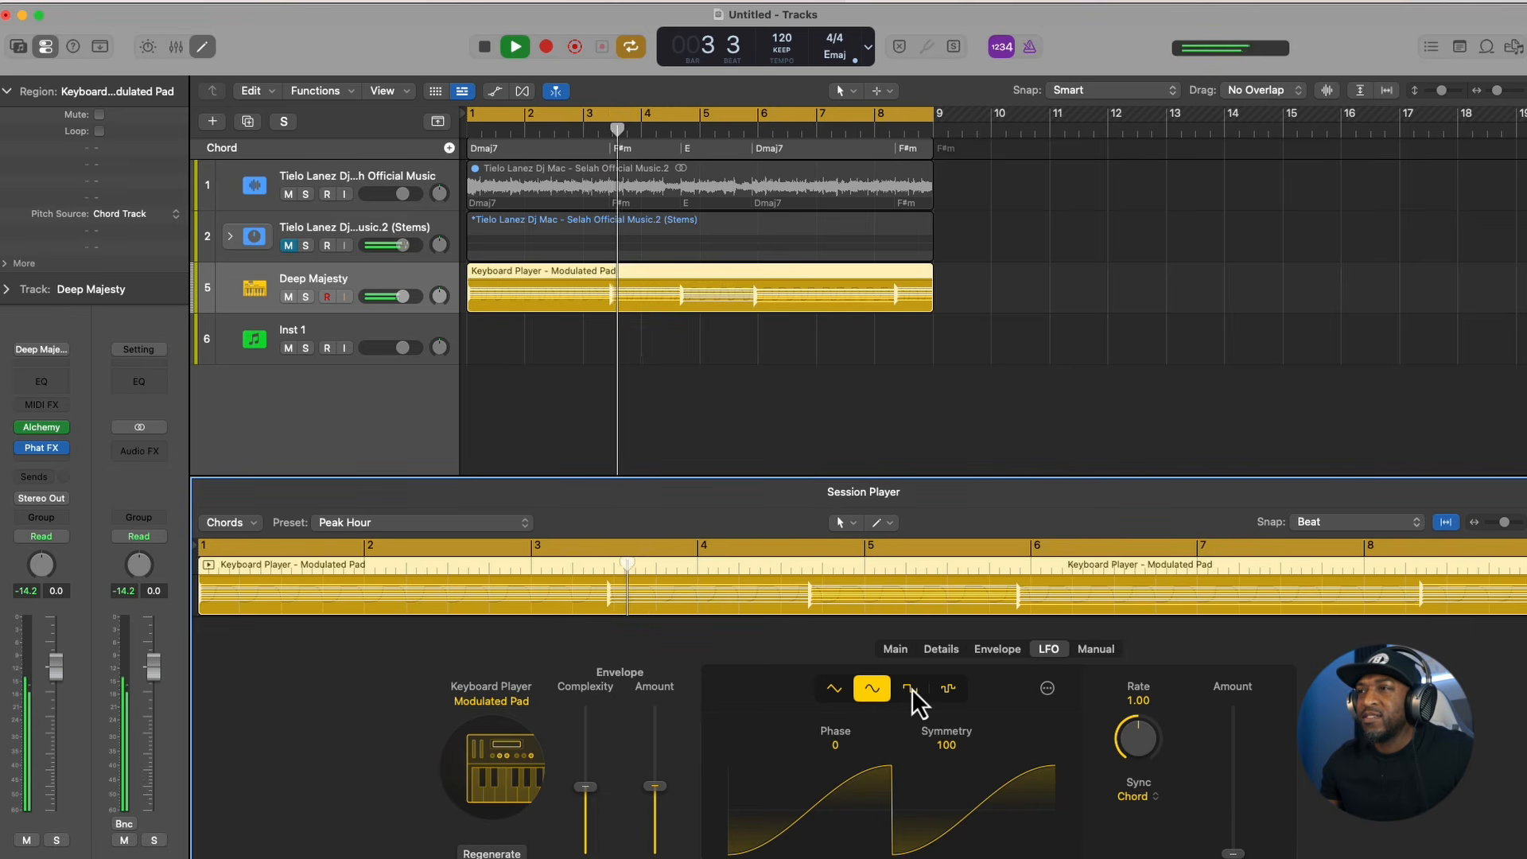
{"action": "left_click", "coordinate": [911, 689]}
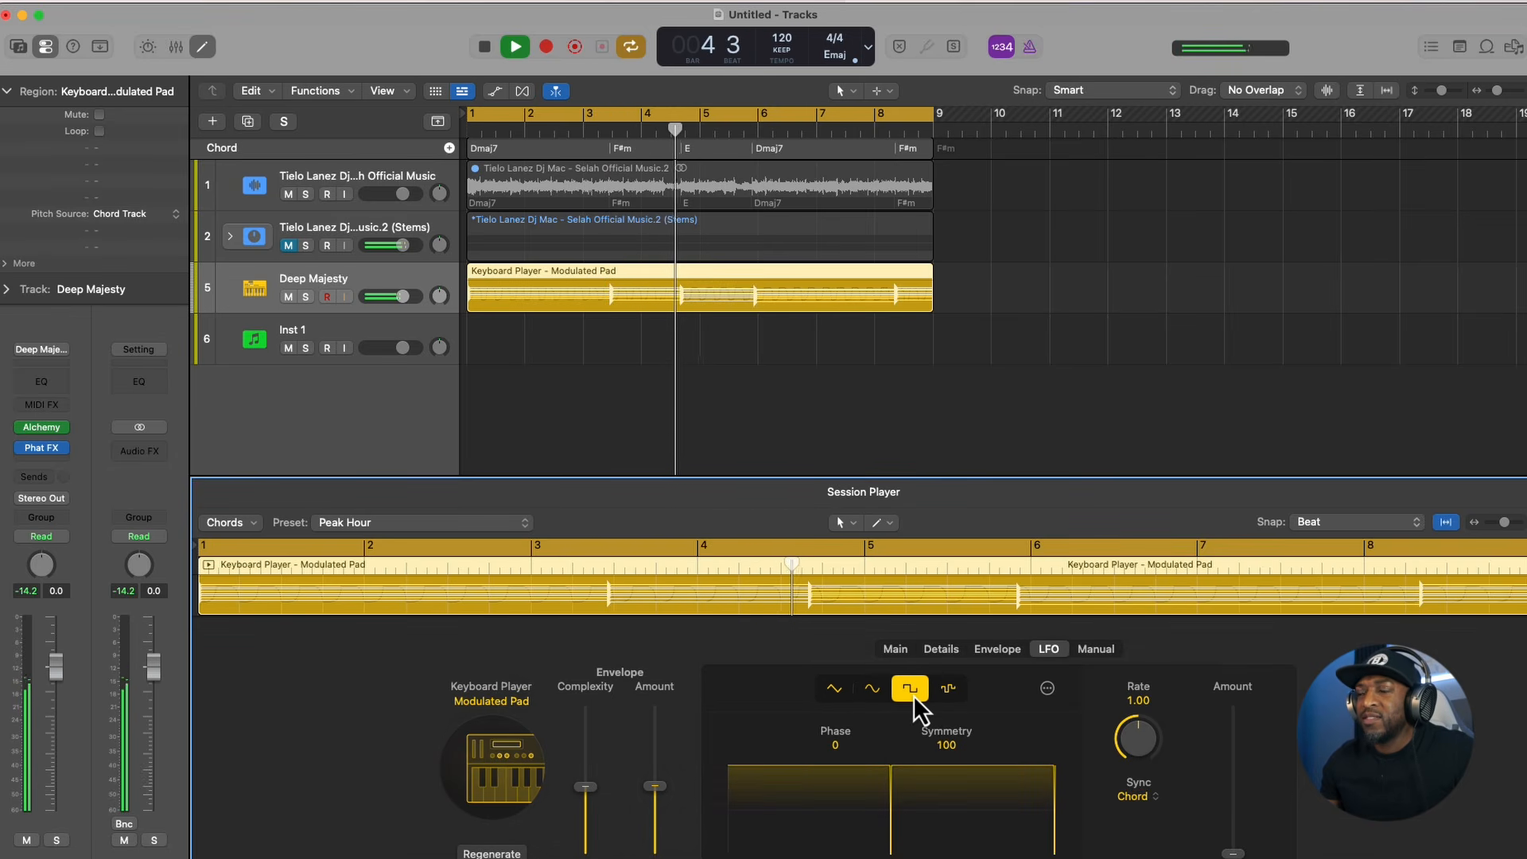
{"action": "left_click", "coordinate": [948, 689]}
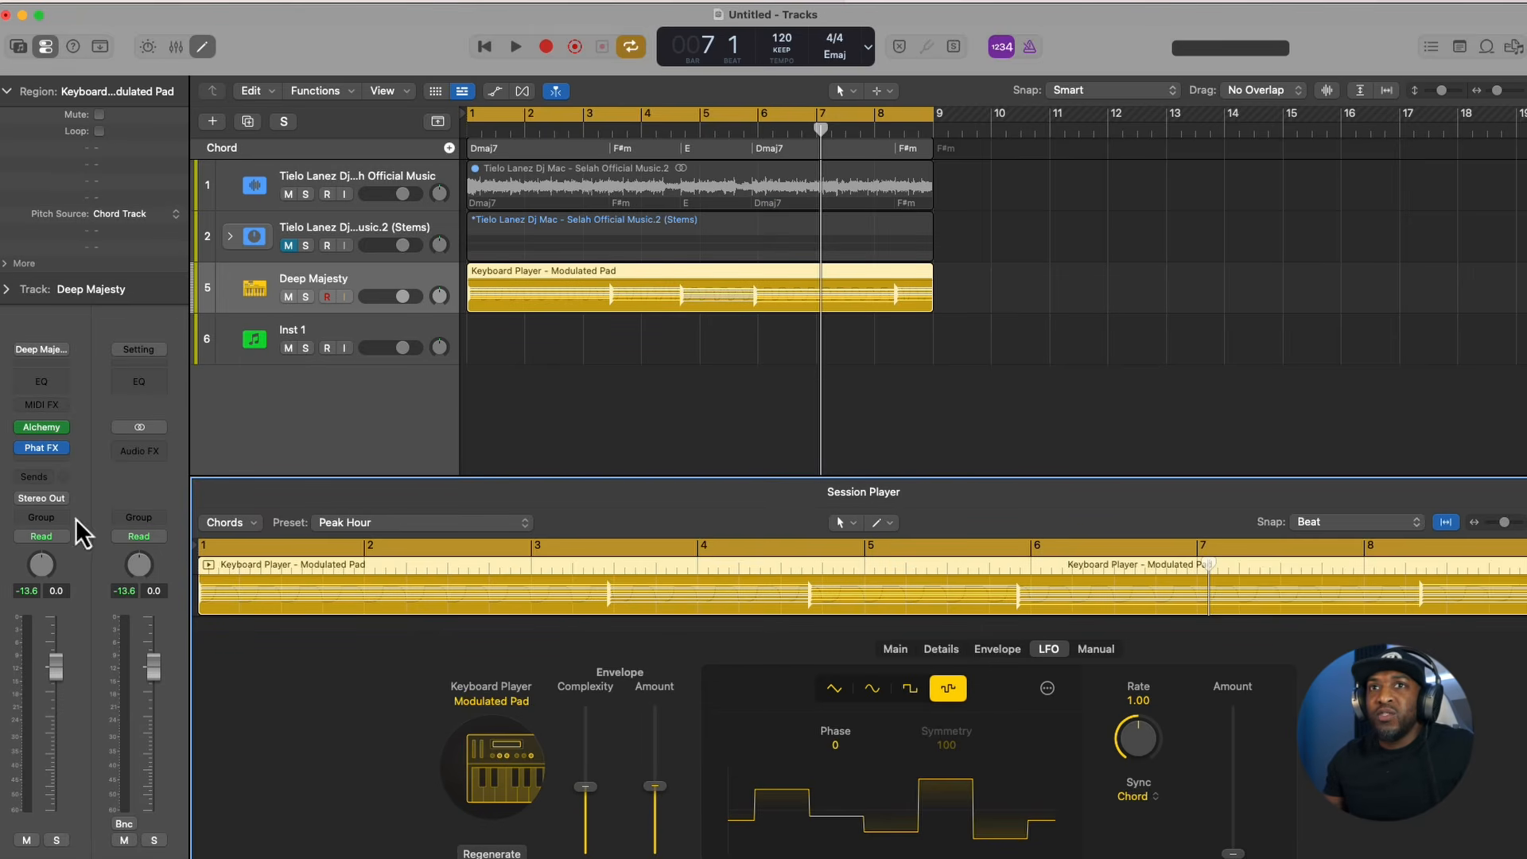
- Set the pad's Velocity to 100 % and shorten the envelope's Attack during playback
{"action": "left_click", "coordinate": [938, 651]}
{"action": "key", "text": "space"}
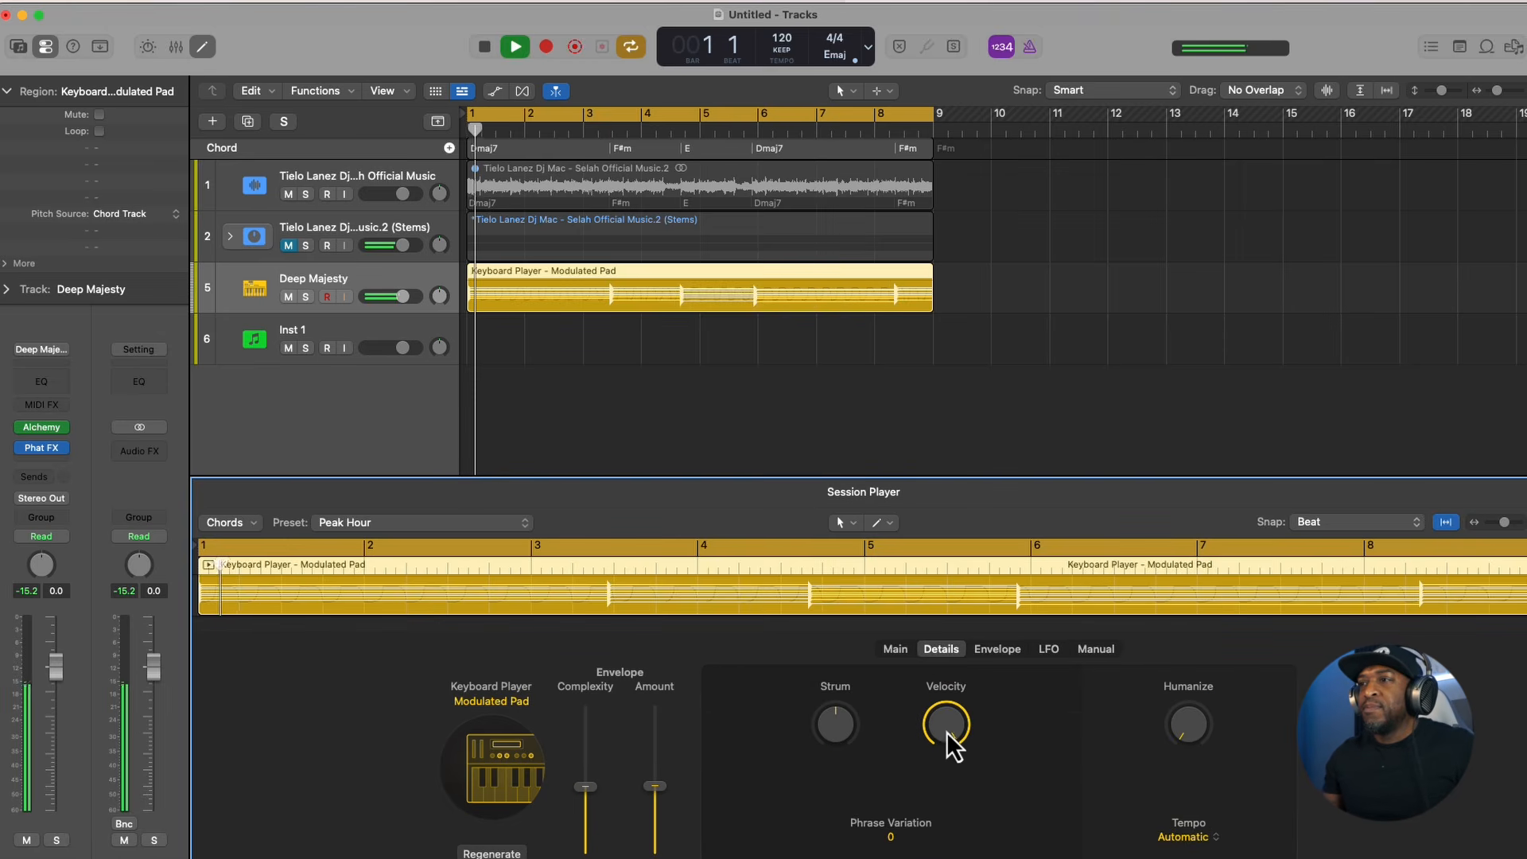
{"action": "left_click_drag", "start_coordinate": [952, 722], "coordinate": [970, 743]}
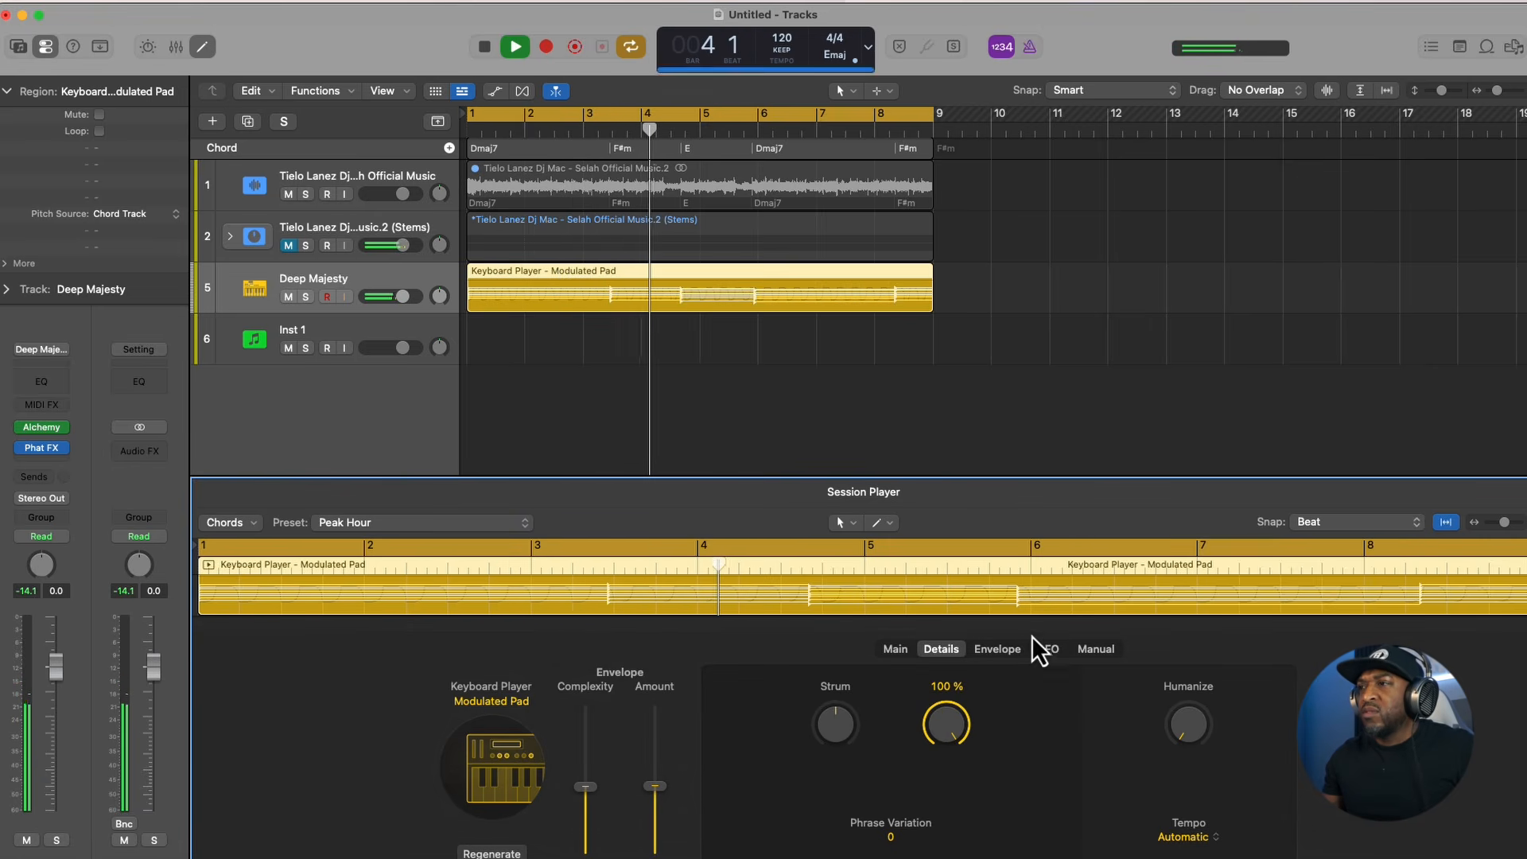
{"action": "left_click", "coordinate": [997, 649]}
{"action": "left_click_drag", "start_coordinate": [809, 773], "coordinate": [753, 773]}
- Move the right-hand range higher and the left-hand range lower, and check the right-hand voicing options, keeping Stacked
{"action": "left_click", "coordinate": [898, 651]}
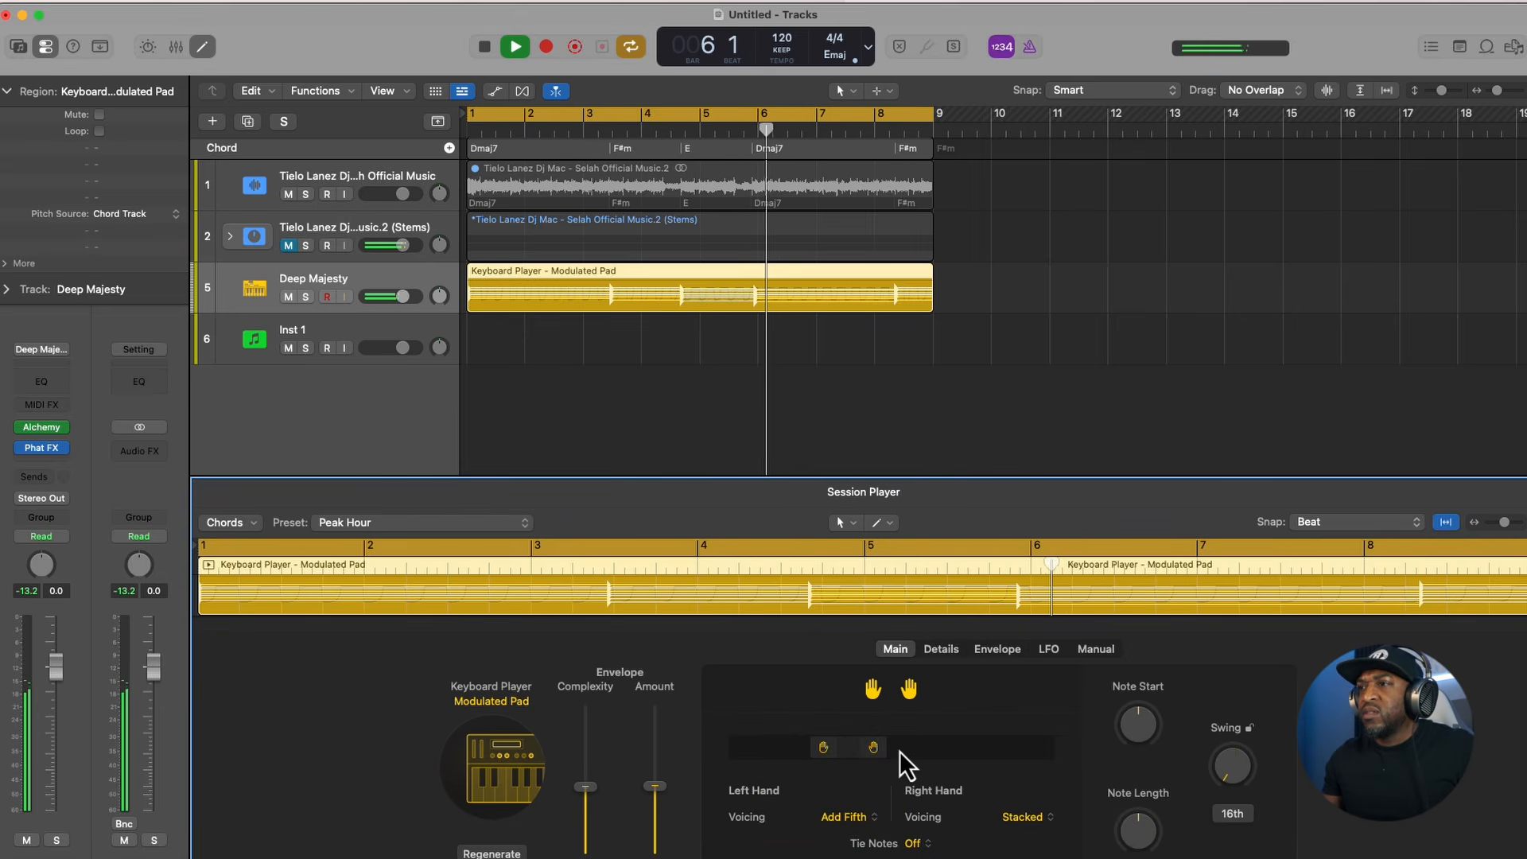
{"action": "left_click_drag", "start_coordinate": [873, 748], "coordinate": [938, 746]}
{"action": "left_click_drag", "start_coordinate": [819, 748], "coordinate": [803, 779]}
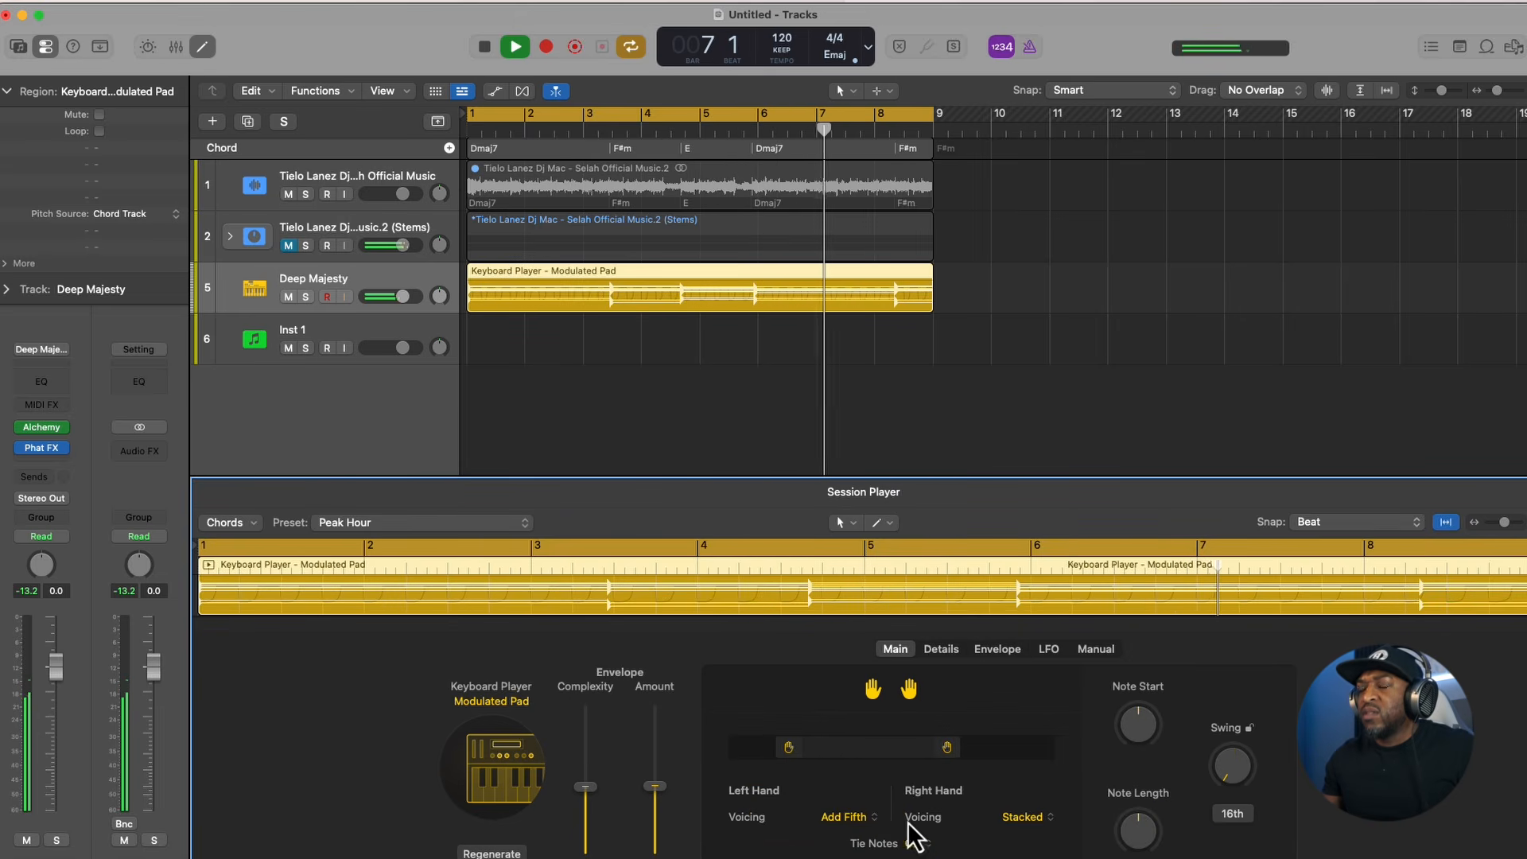
{"action": "left_click", "coordinate": [1022, 819]}
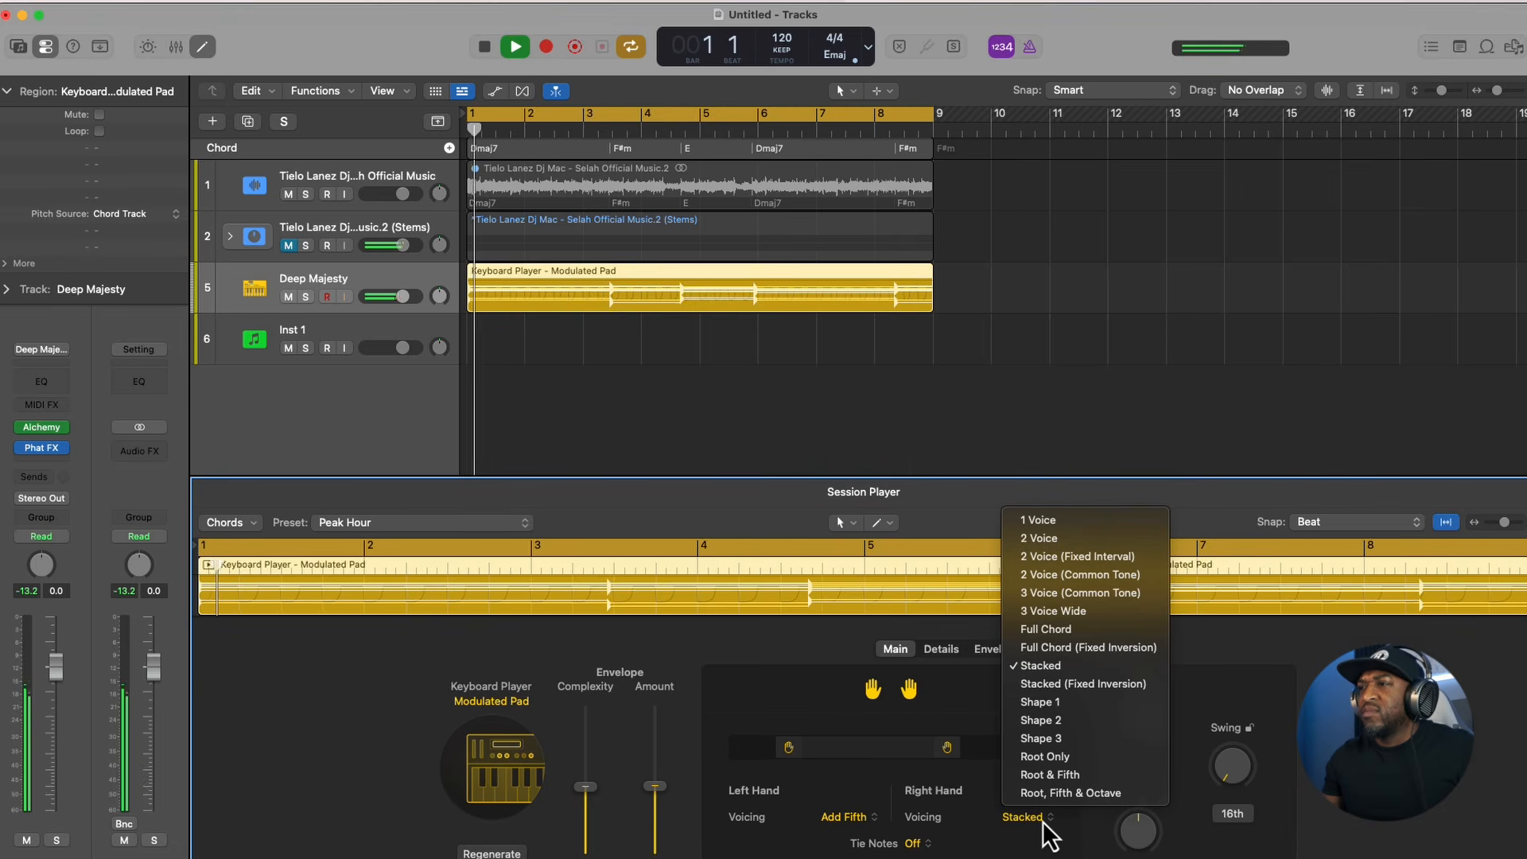
{"action": "left_click", "coordinate": [1034, 823]}
- Load the Open-Air Stage preset for the Modulated Pad player and listen to the result
{"action": "left_click", "coordinate": [364, 523]}
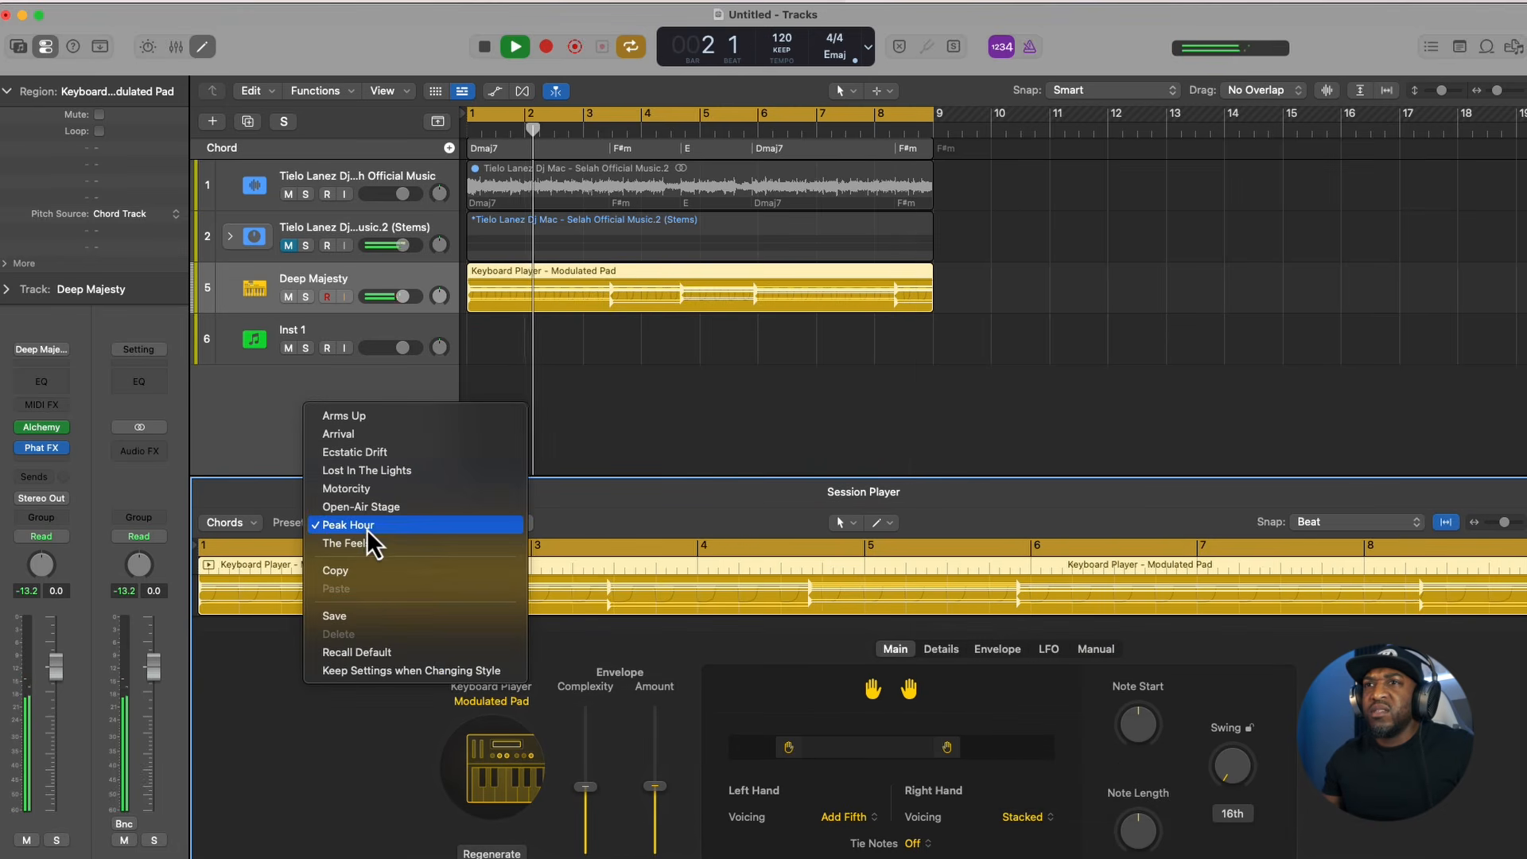
{"action": "left_click", "coordinate": [365, 511]}
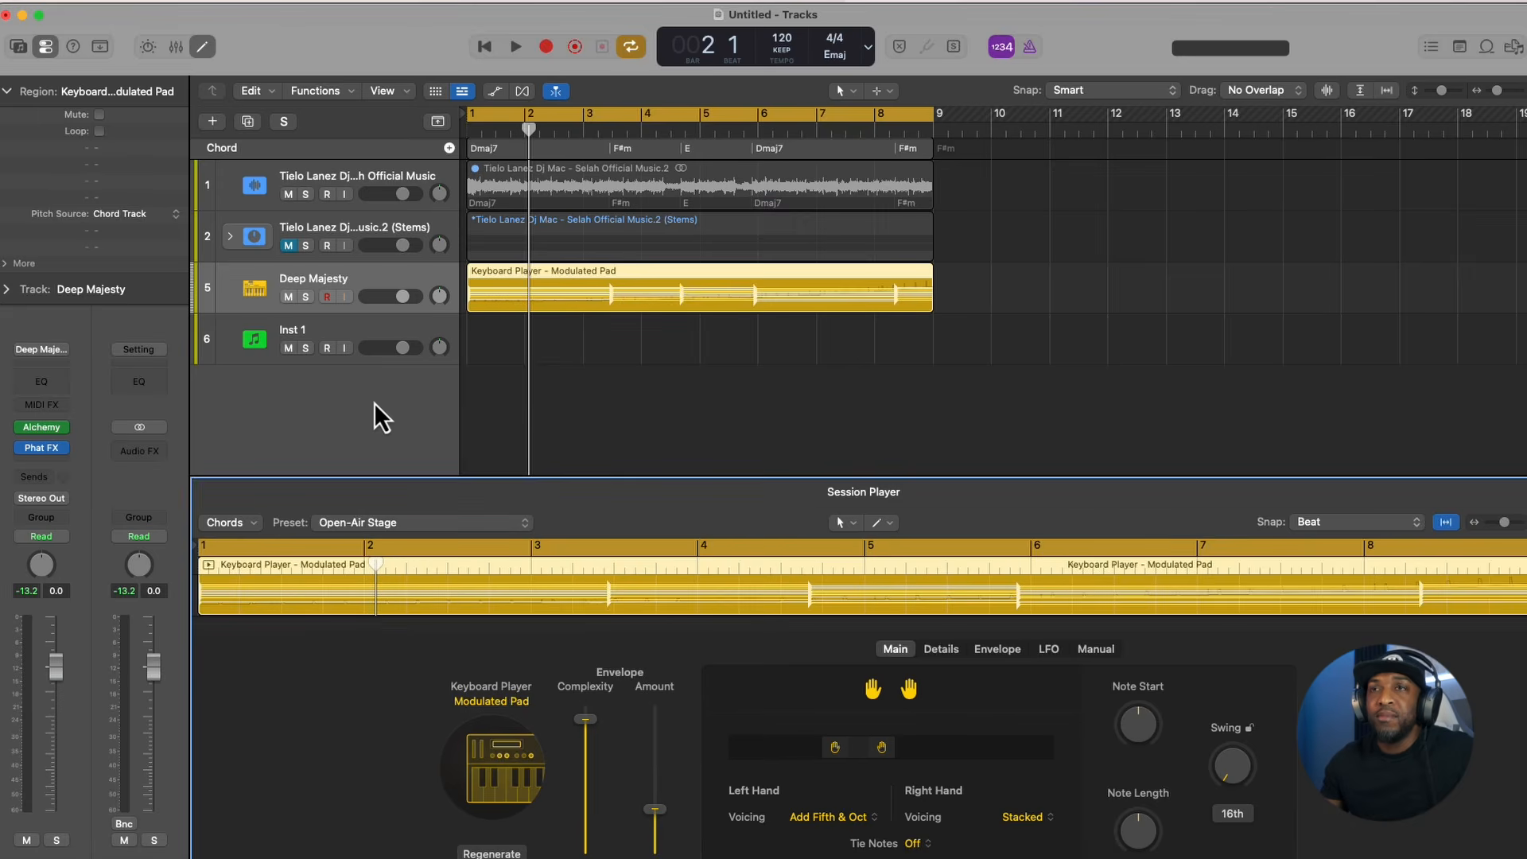
{"action": "double_click", "coordinate": [374, 402]}
{"action": "key", "text": "super+z"}
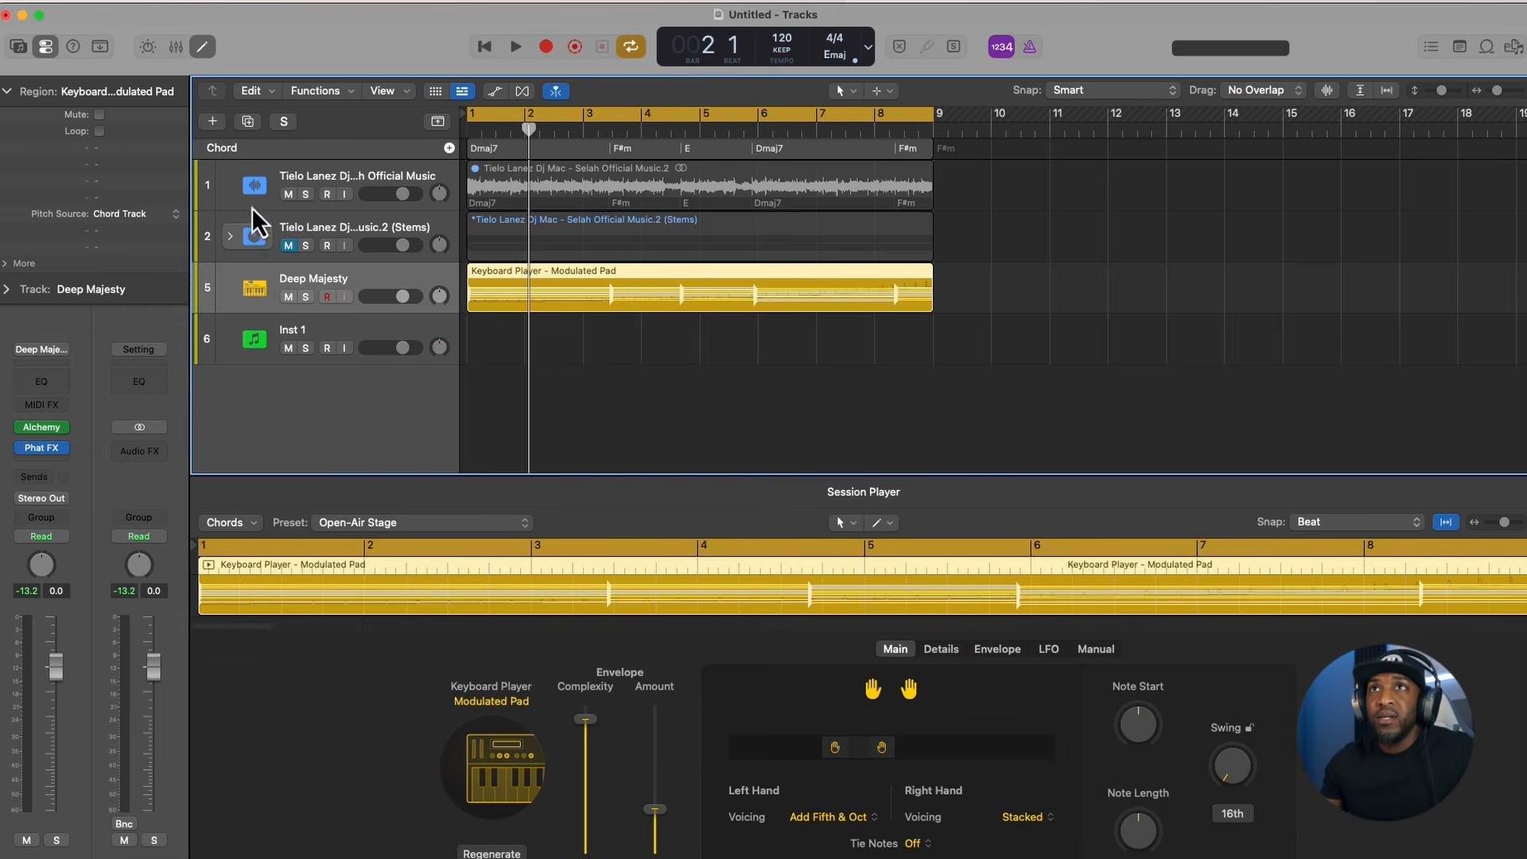
- Create one software instrument track with Drum Machine Designer as its instrument
{"action": "left_click", "coordinate": [216, 123]}
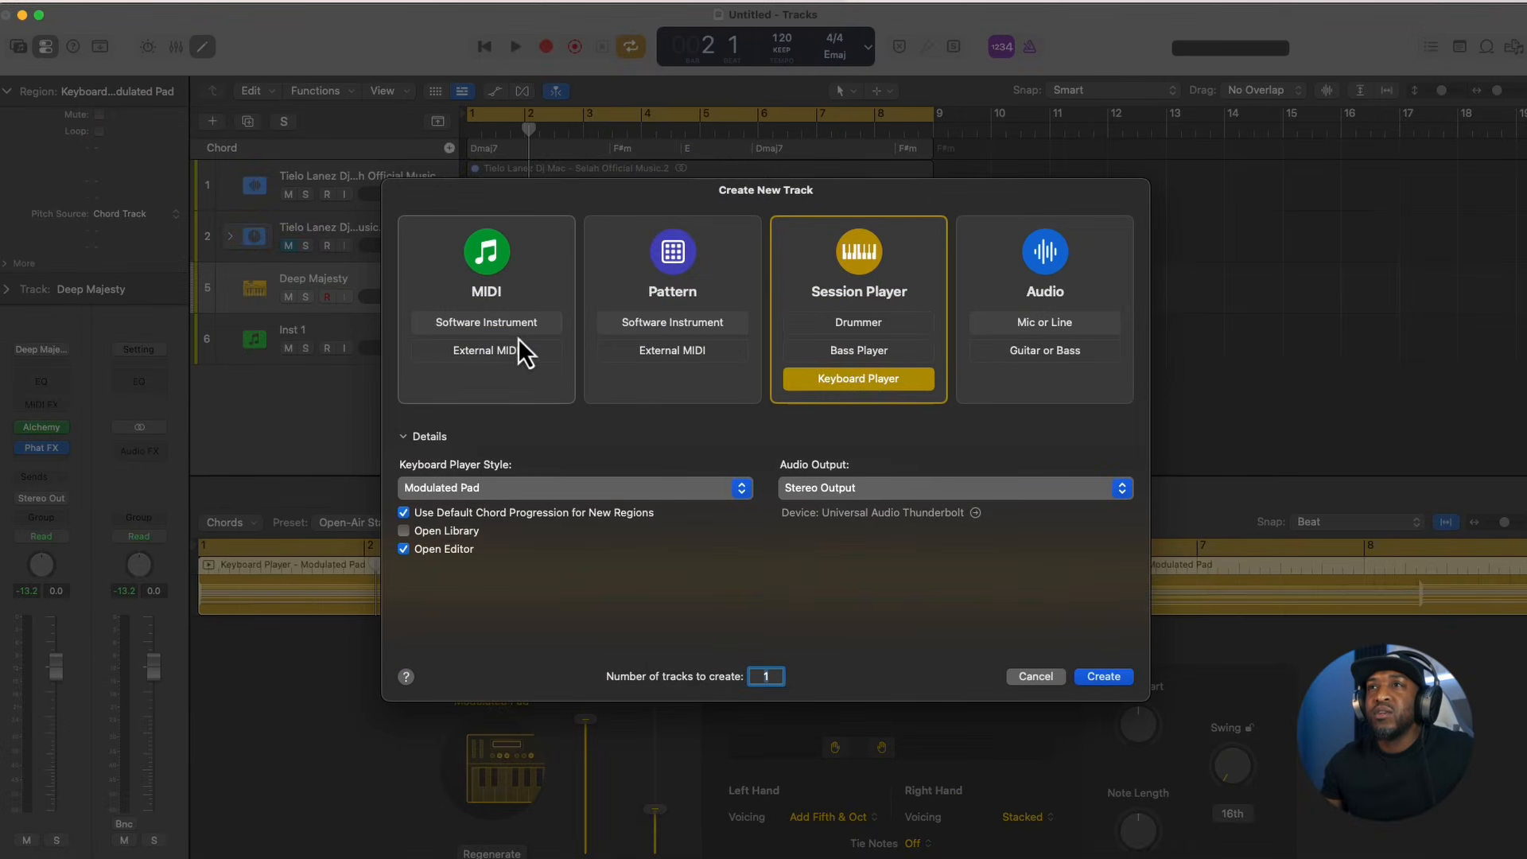
{"action": "left_click", "coordinate": [498, 323]}
{"action": "left_click", "coordinate": [493, 488]}
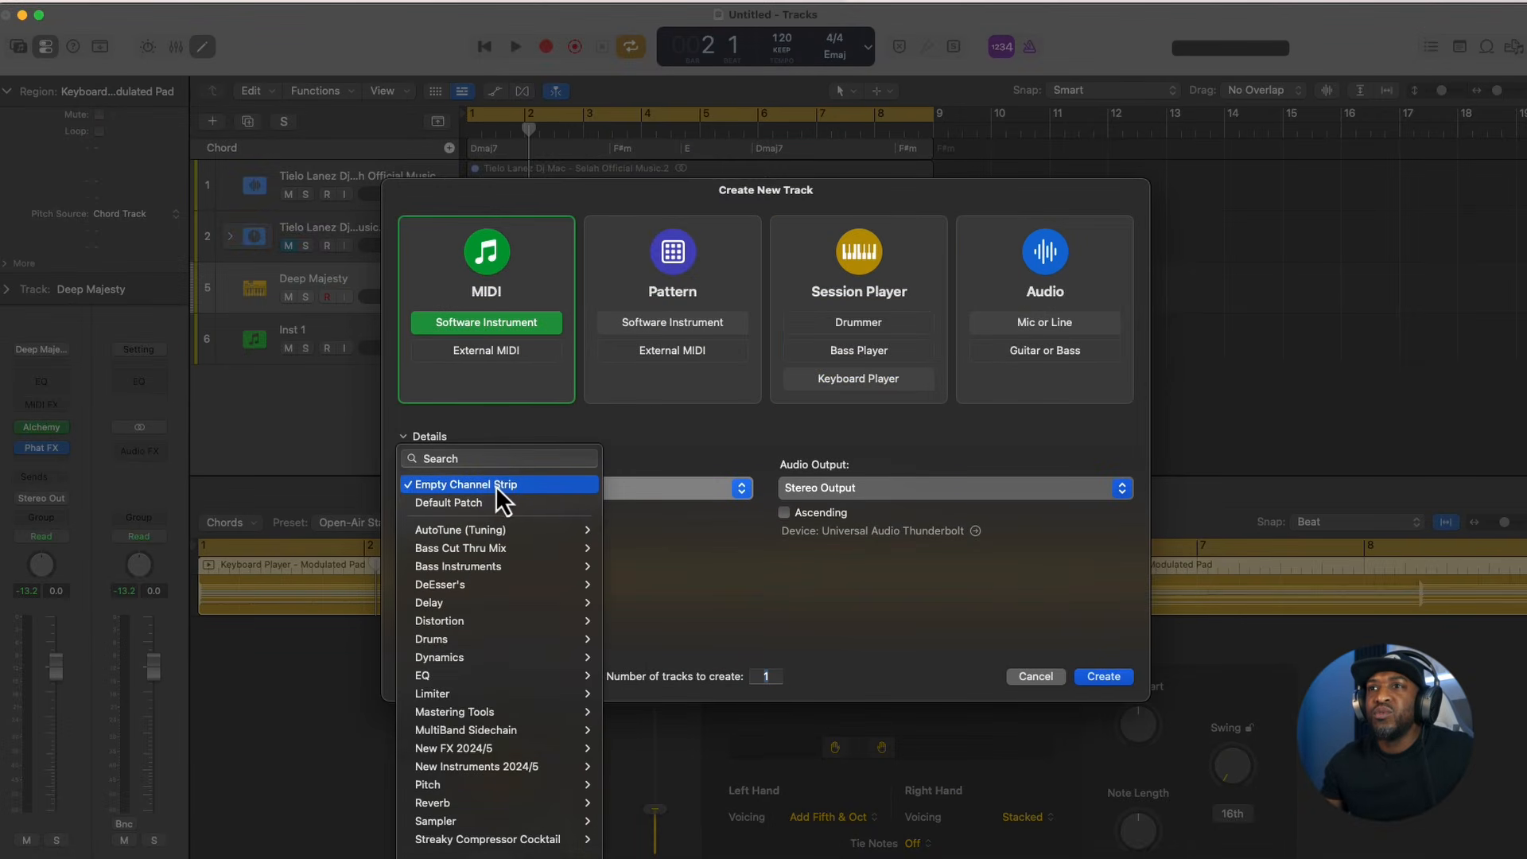
{"action": "scroll", "coordinate": [453, 716], "scroll_direction": "down", "scroll_amount": 5}
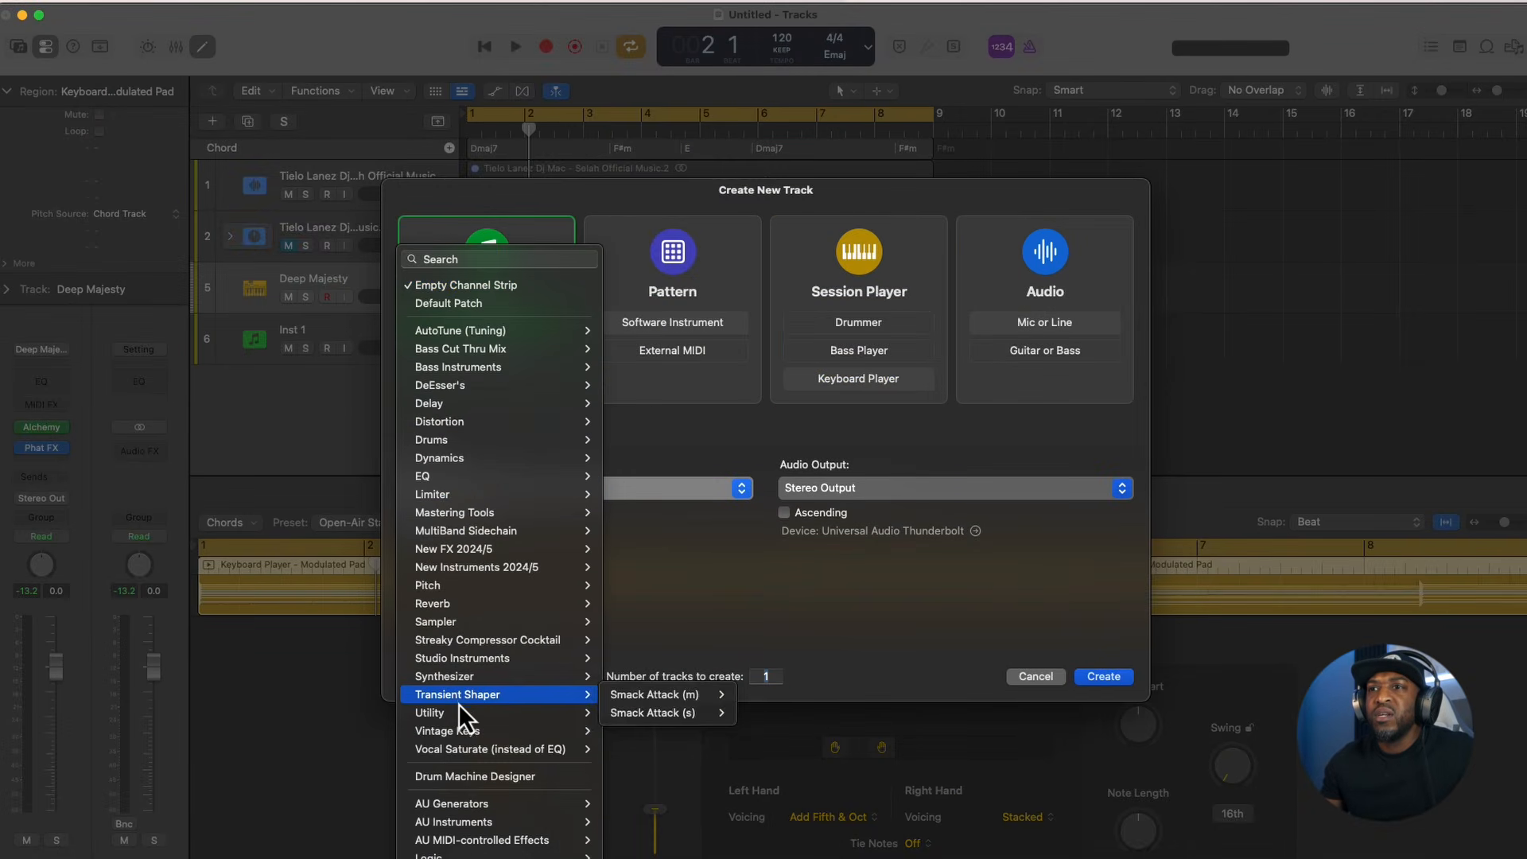
{"action": "left_click", "coordinate": [467, 775]}
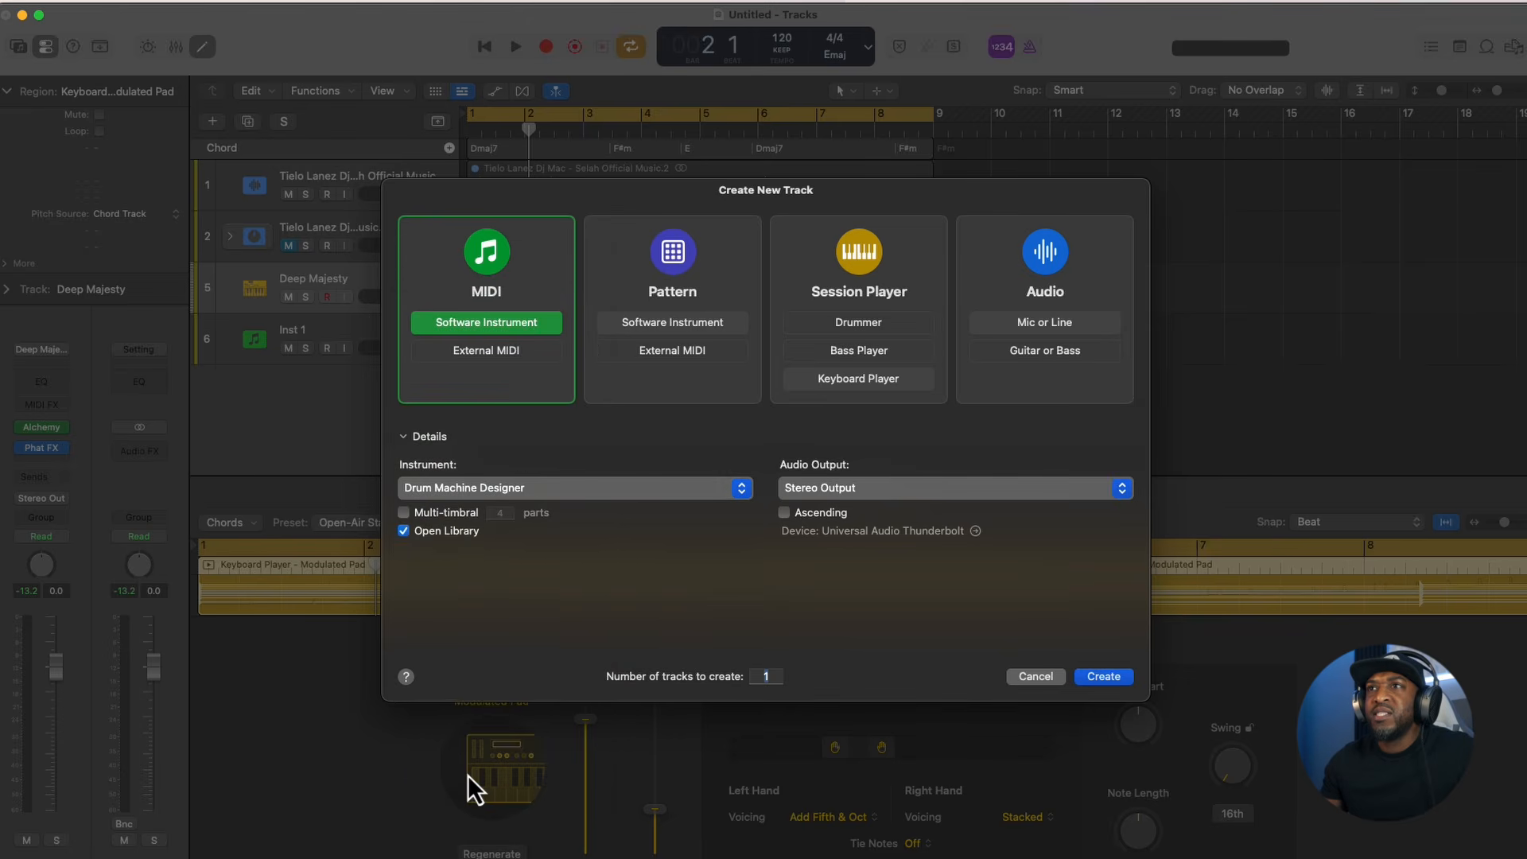
{"action": "left_click", "coordinate": [1105, 679]}
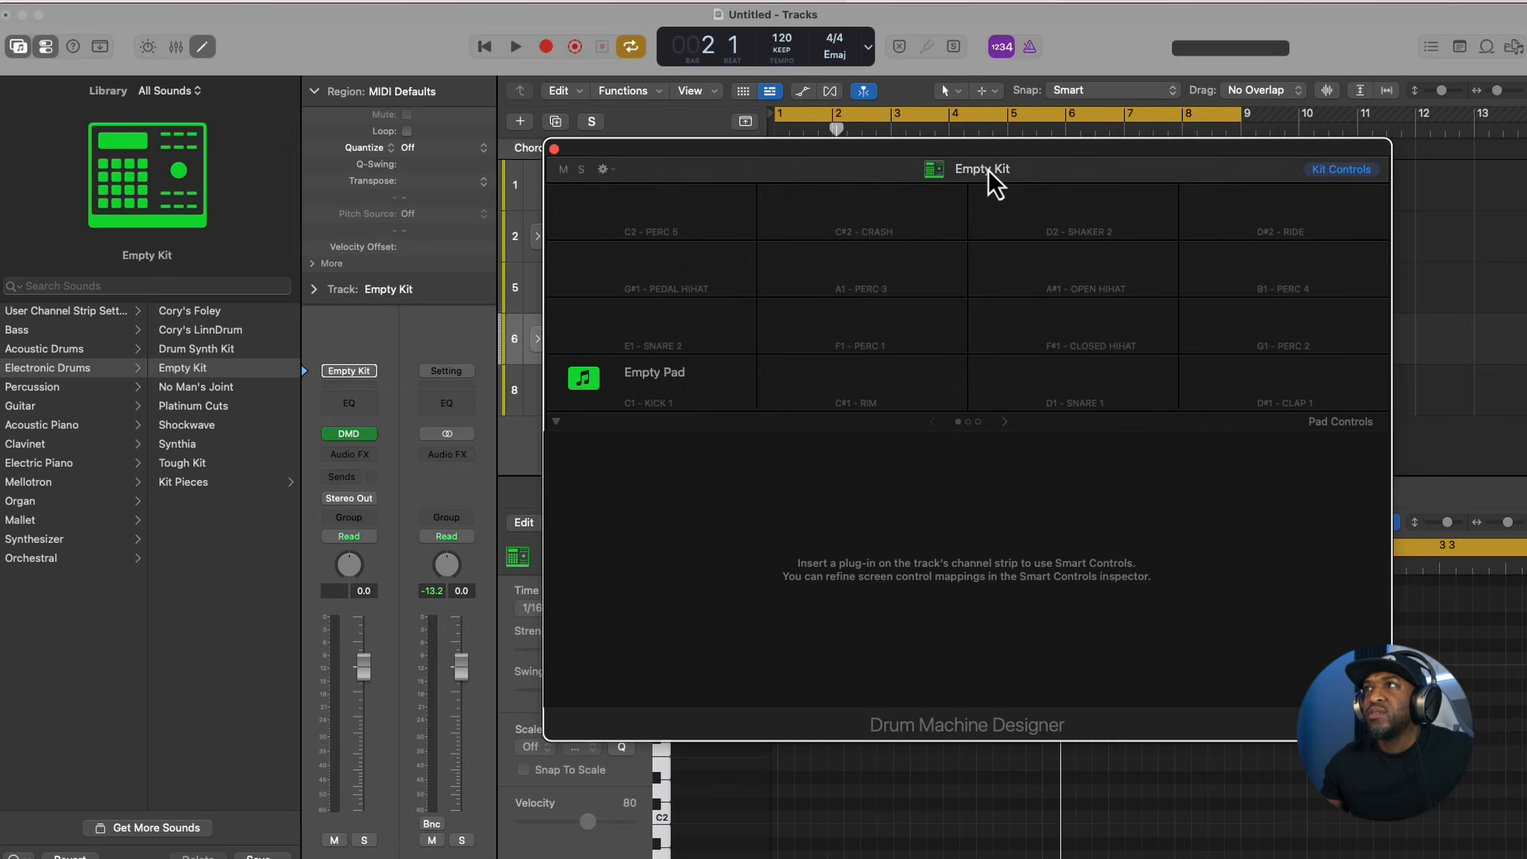
- Browse the electronic drum kits, trying Cory's Foley, and load the Drum Synth Kit on the new track
{"action": "left_click_drag", "start_coordinate": [1010, 188], "coordinate": [914, 225]}
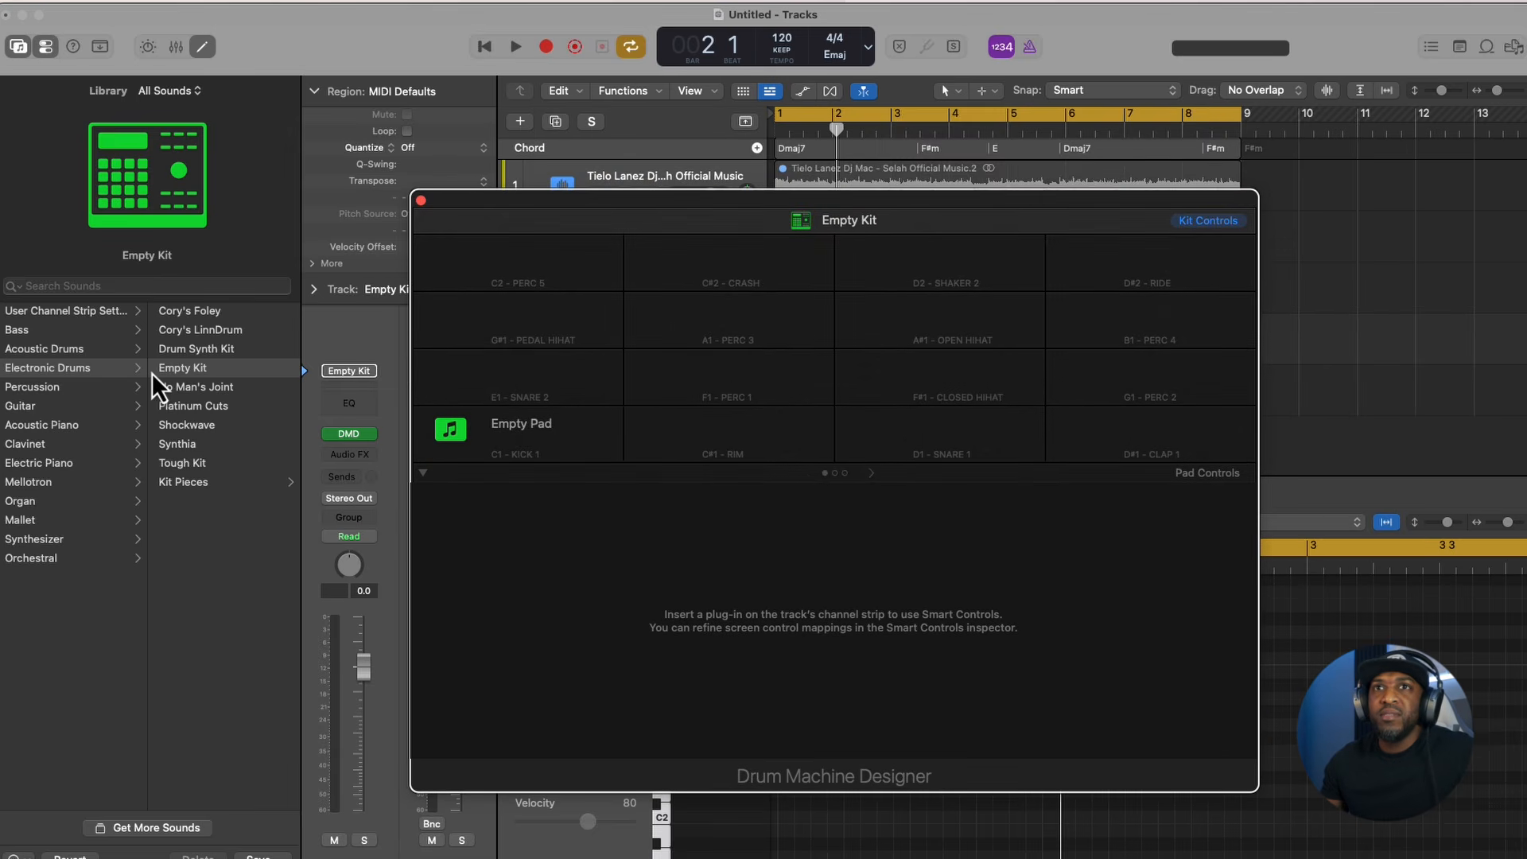
{"action": "left_click", "coordinate": [190, 311]}
{"action": "left_click", "coordinate": [772, 385]}
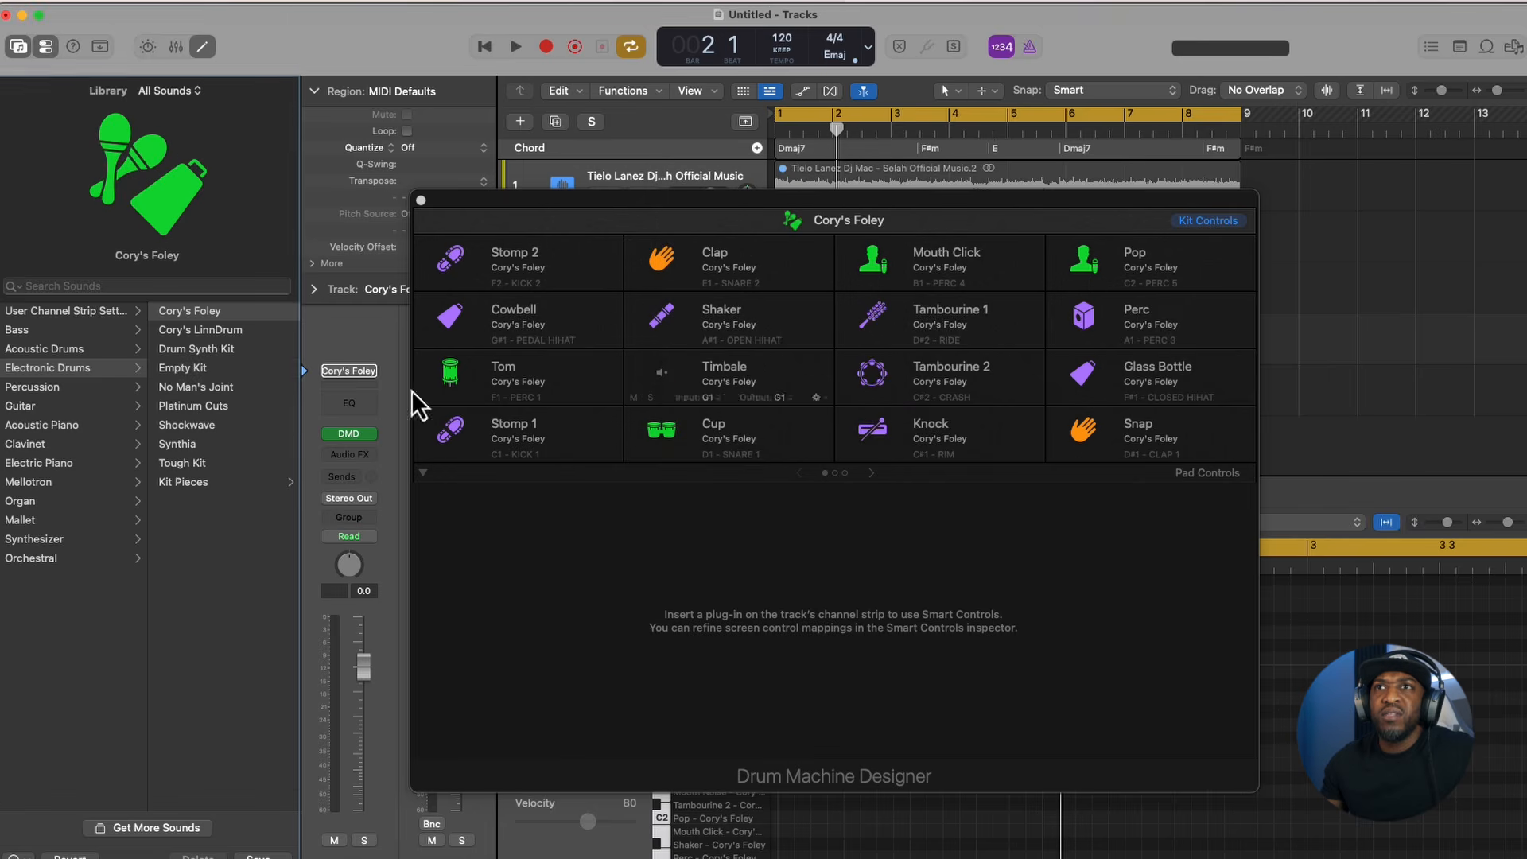
{"action": "left_click", "coordinate": [183, 350]}
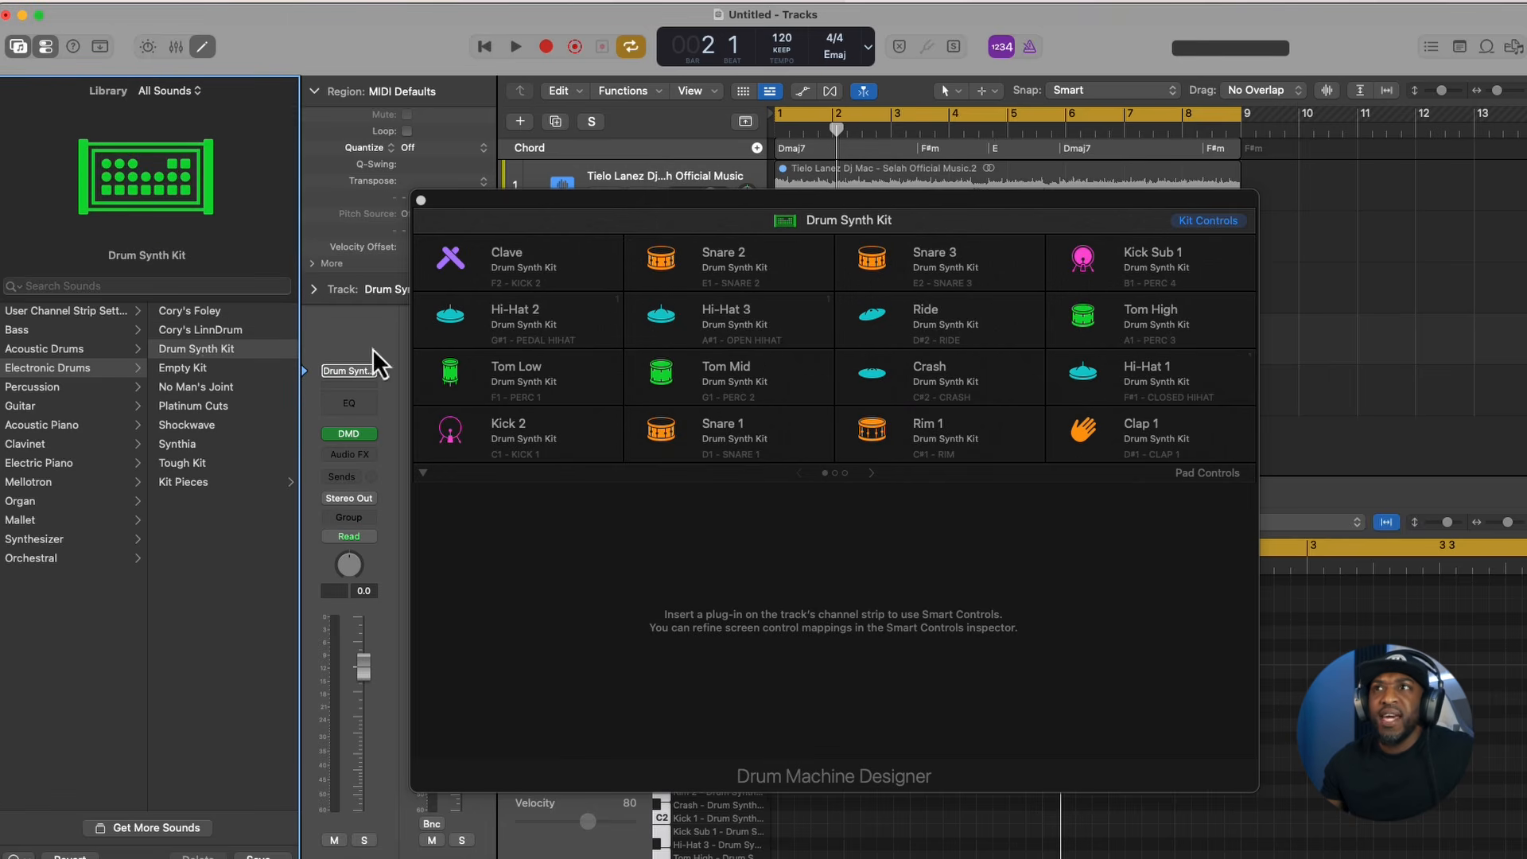
- Close the Drum Machine Designer window and show the Step Sequencer for the Drum Synth Kit track
{"action": "left_click", "coordinate": [421, 200]}
{"action": "left_click", "coordinate": [1091, 494]}
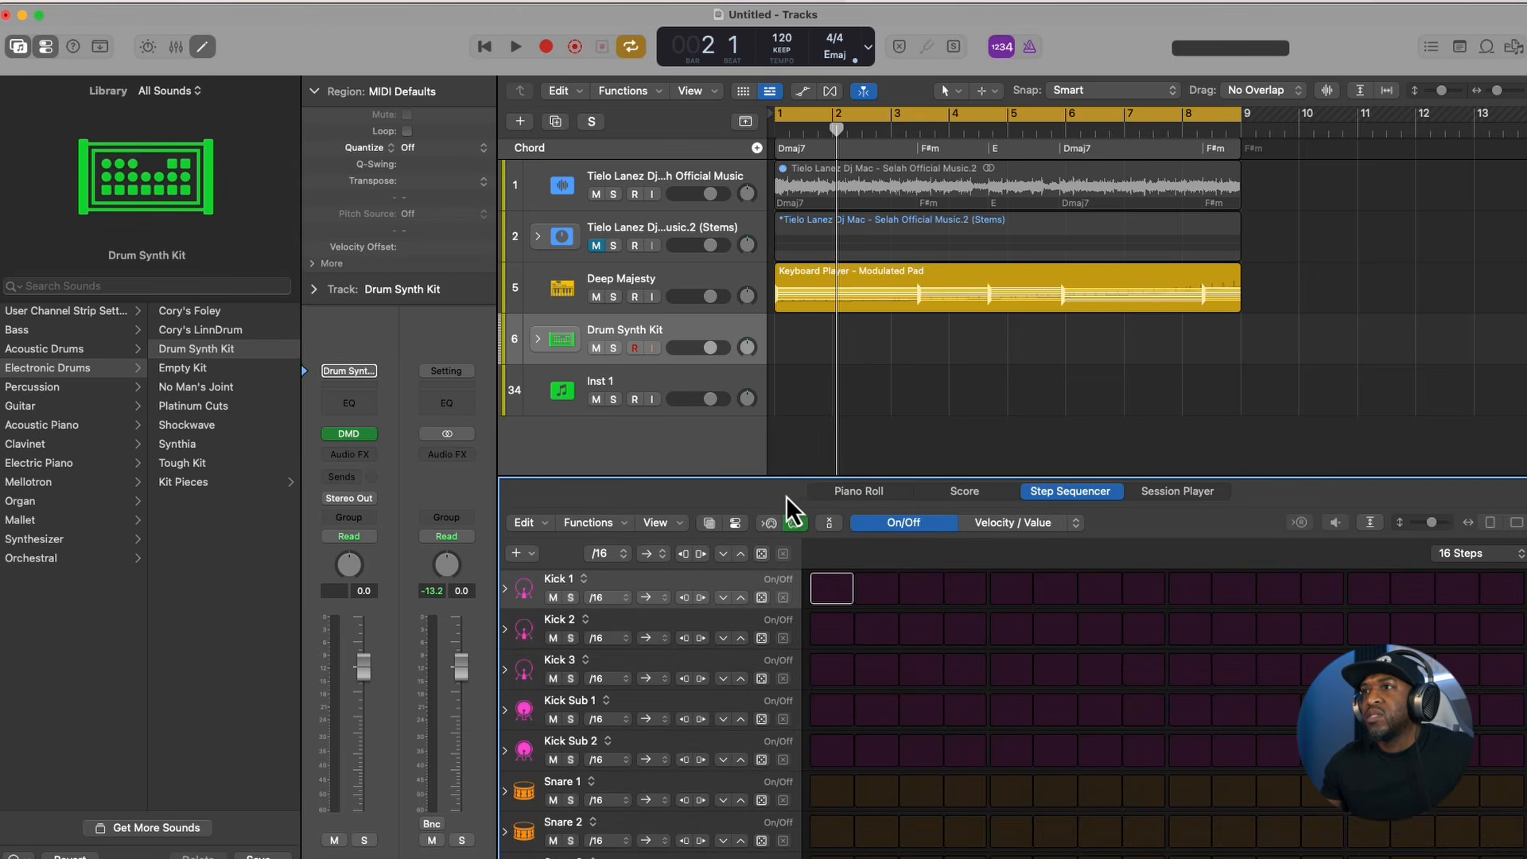
- Program Kick 2 hits on steps 1, 5, 9 and 13 of the Drum Synth Kit pattern, clearing the trial Kick 1 hits
{"action": "left_click", "coordinate": [835, 589]}
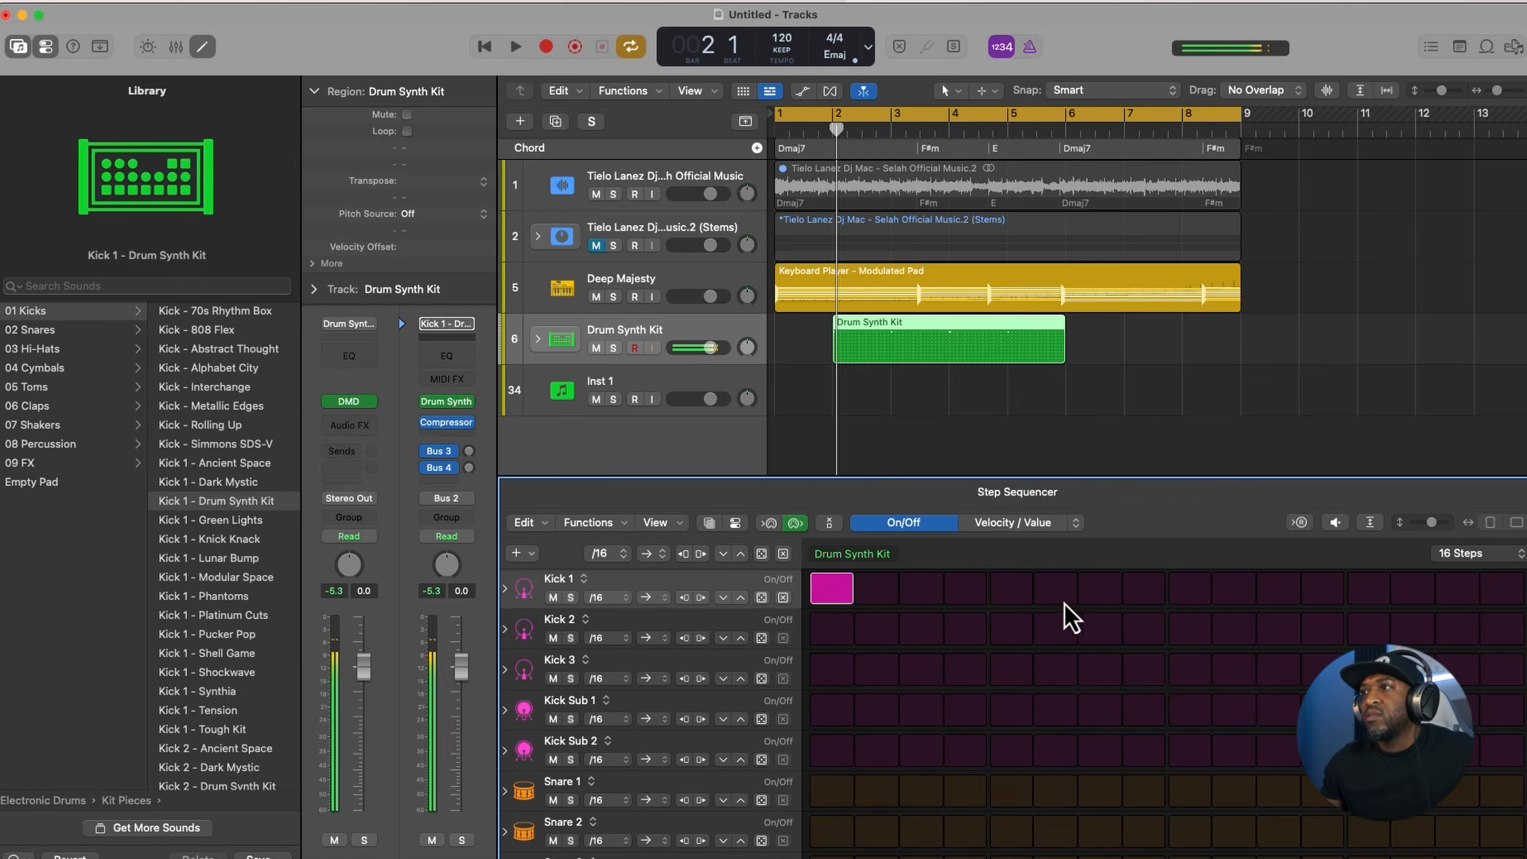
{"action": "left_click", "coordinate": [1063, 598]}
{"action": "left_click", "coordinate": [832, 629]}
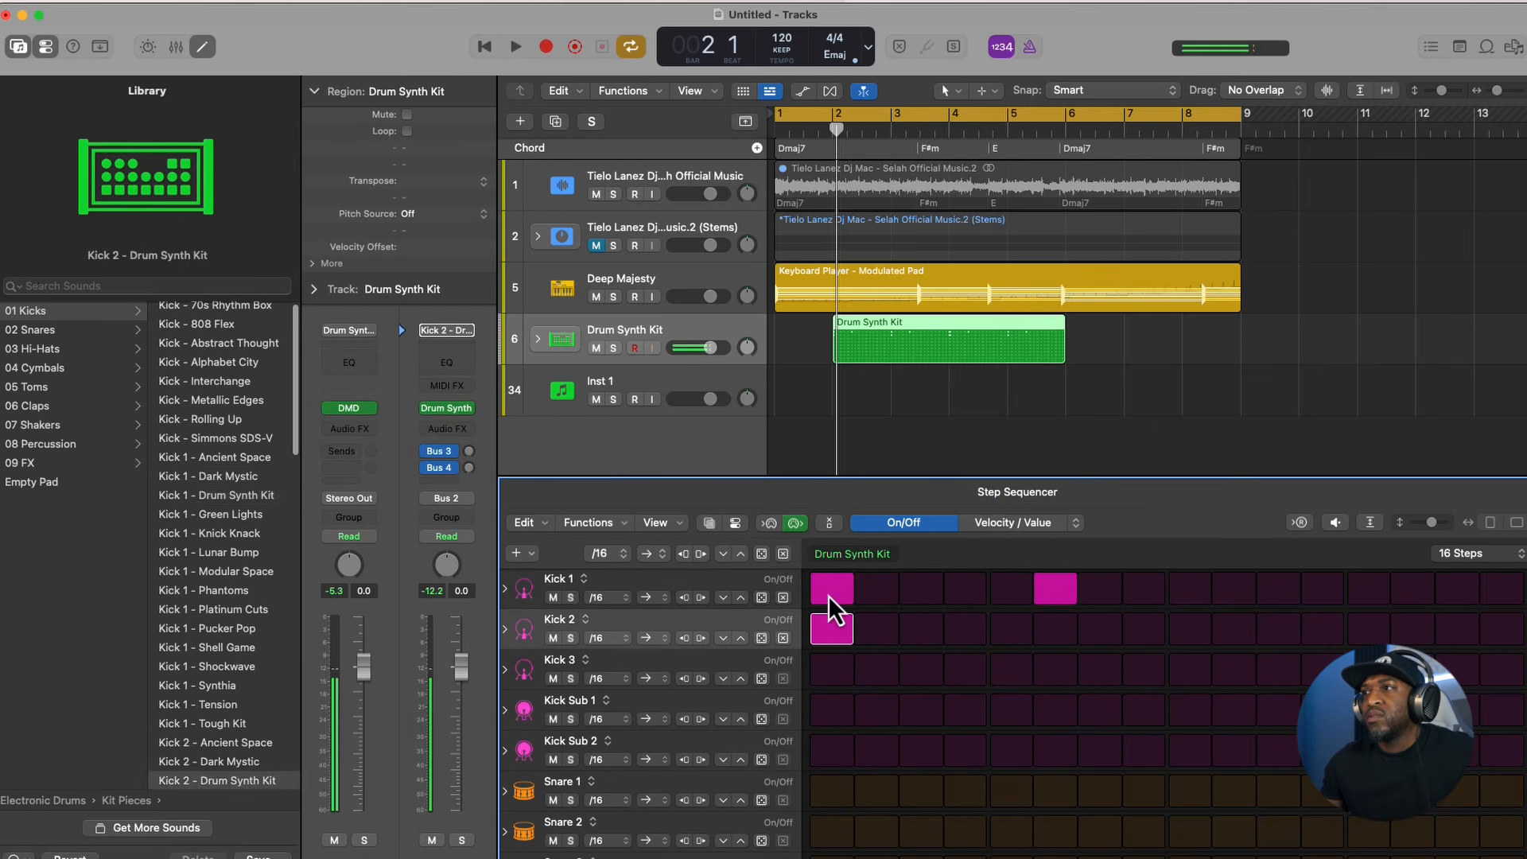
{"action": "left_click", "coordinate": [832, 589]}
{"action": "left_click", "coordinate": [1055, 629]}
{"action": "left_click", "coordinate": [1056, 590]}
{"action": "left_click", "coordinate": [1368, 629]}
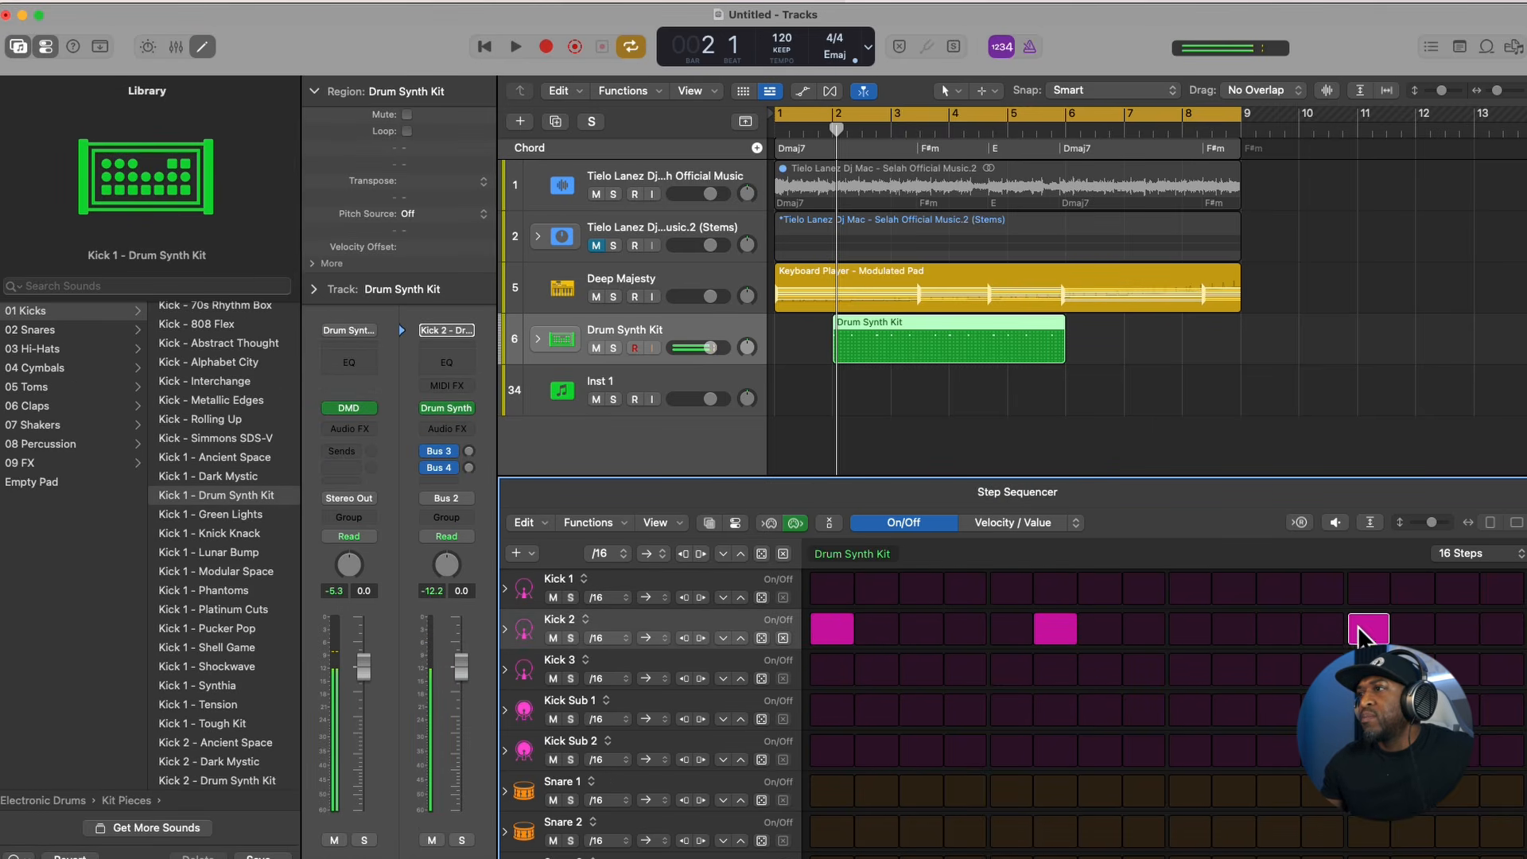
{"action": "left_click", "coordinate": [1203, 636]}
- Move the Drum Synth Kit region to start at bar 1 and repeat it once, listening to the beat
{"action": "key", "text": "space"}
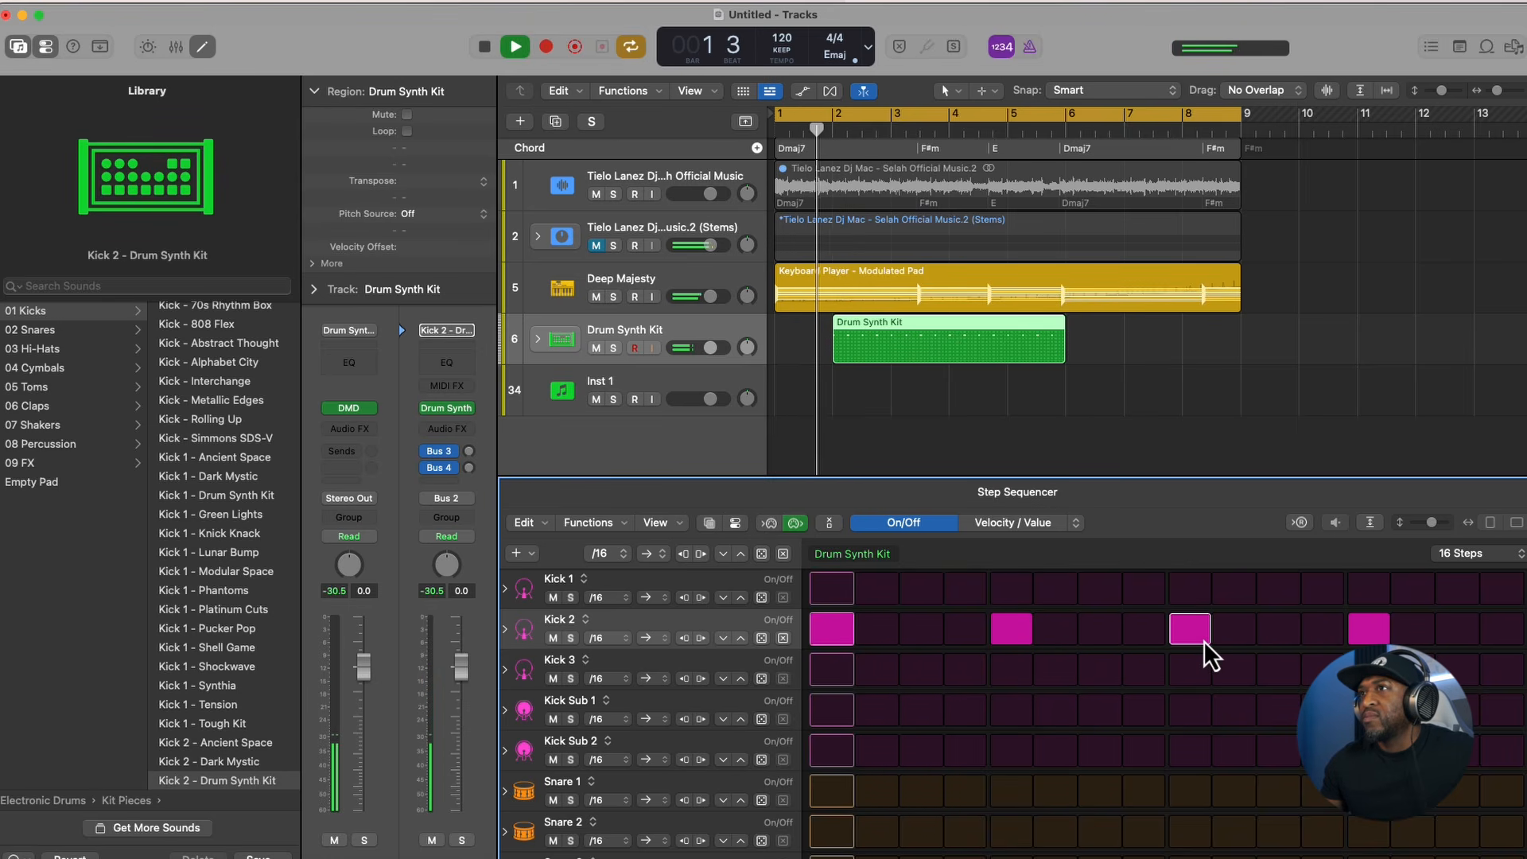
{"action": "left_click_drag", "start_coordinate": [978, 334], "coordinate": [921, 330]}
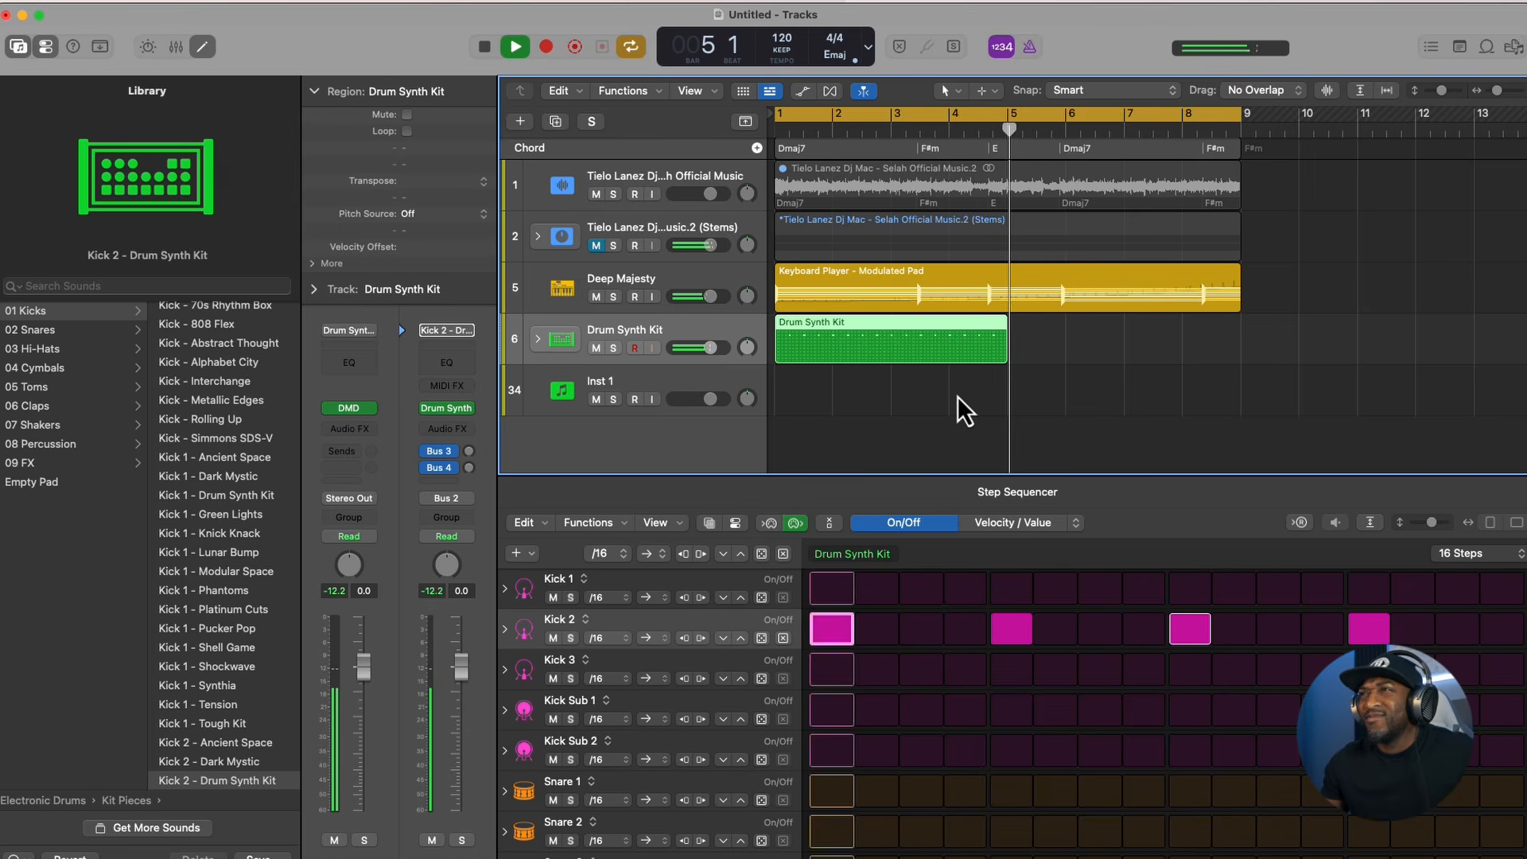
{"action": "key", "text": "super+r"}
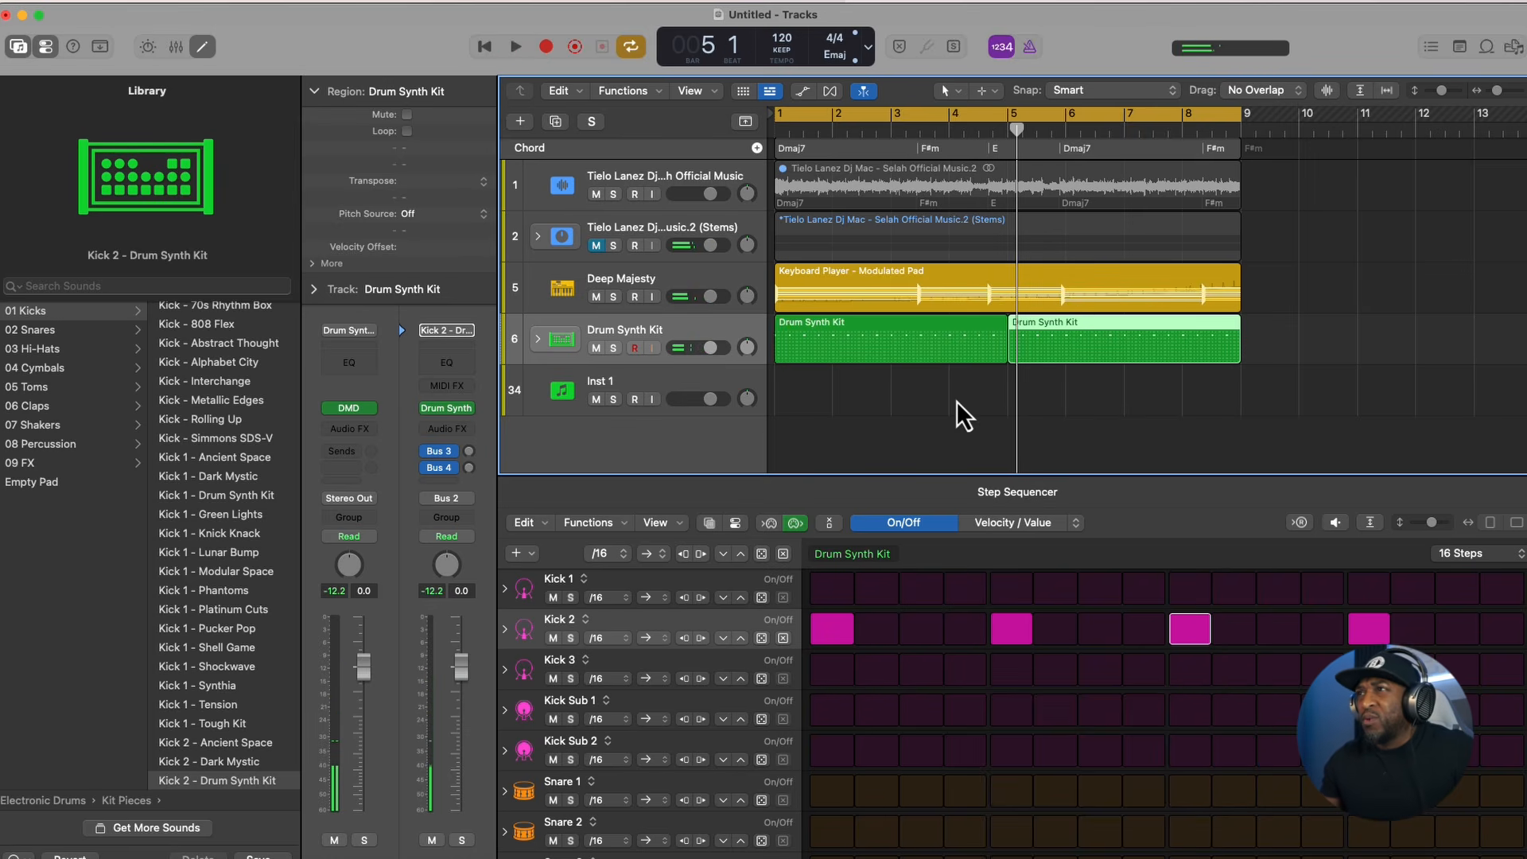
{"action": "key", "text": "space"}
{"action": "key", "text": "space"}
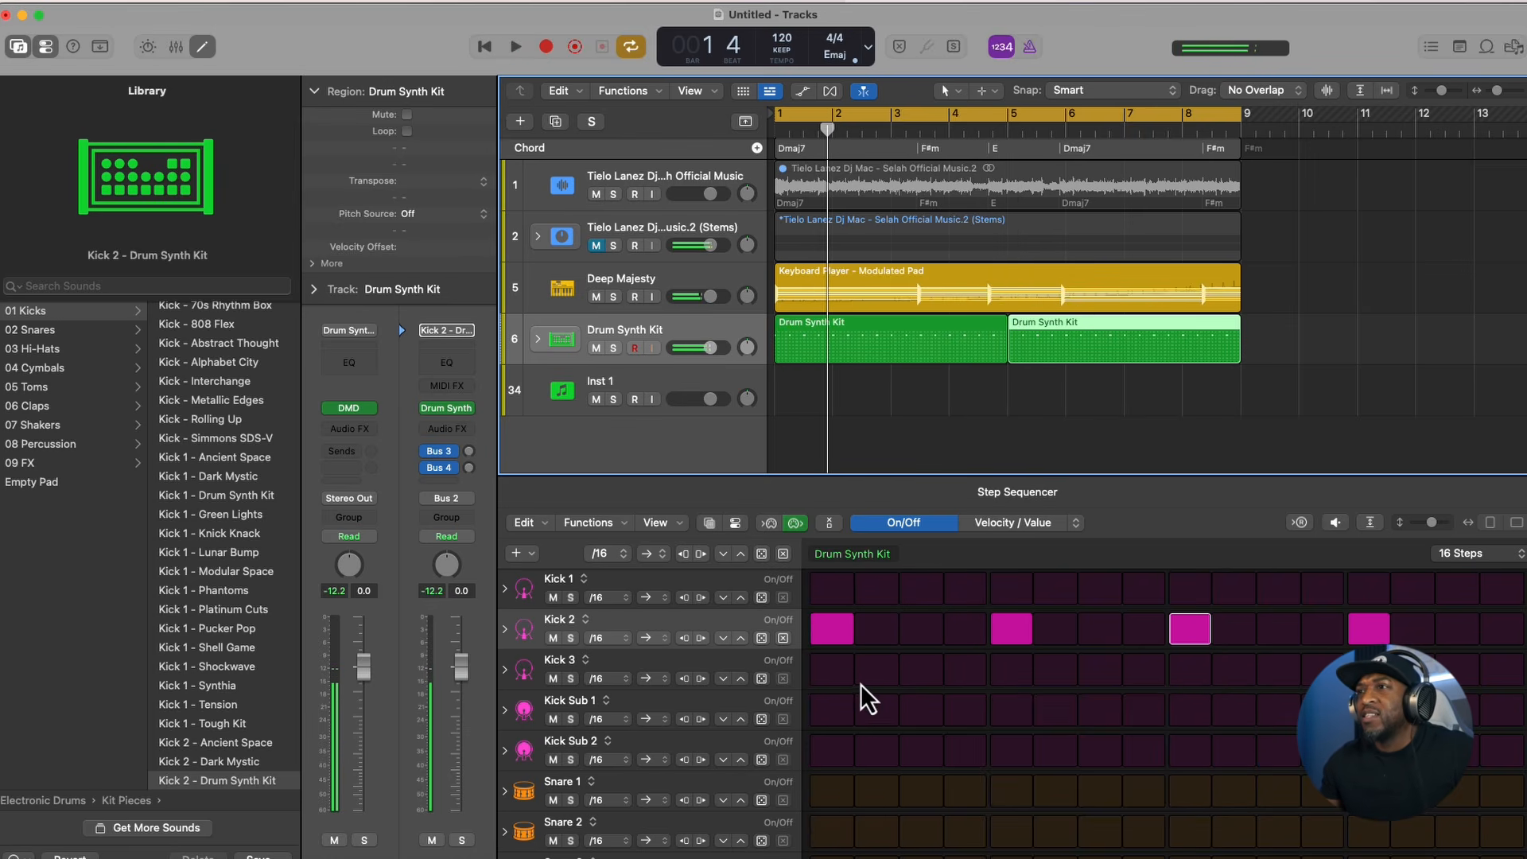
- Hide the Library and reduce the Step Sequencer's row height so that more drum rows fit in view
{"action": "double_click", "coordinate": [993, 21]}
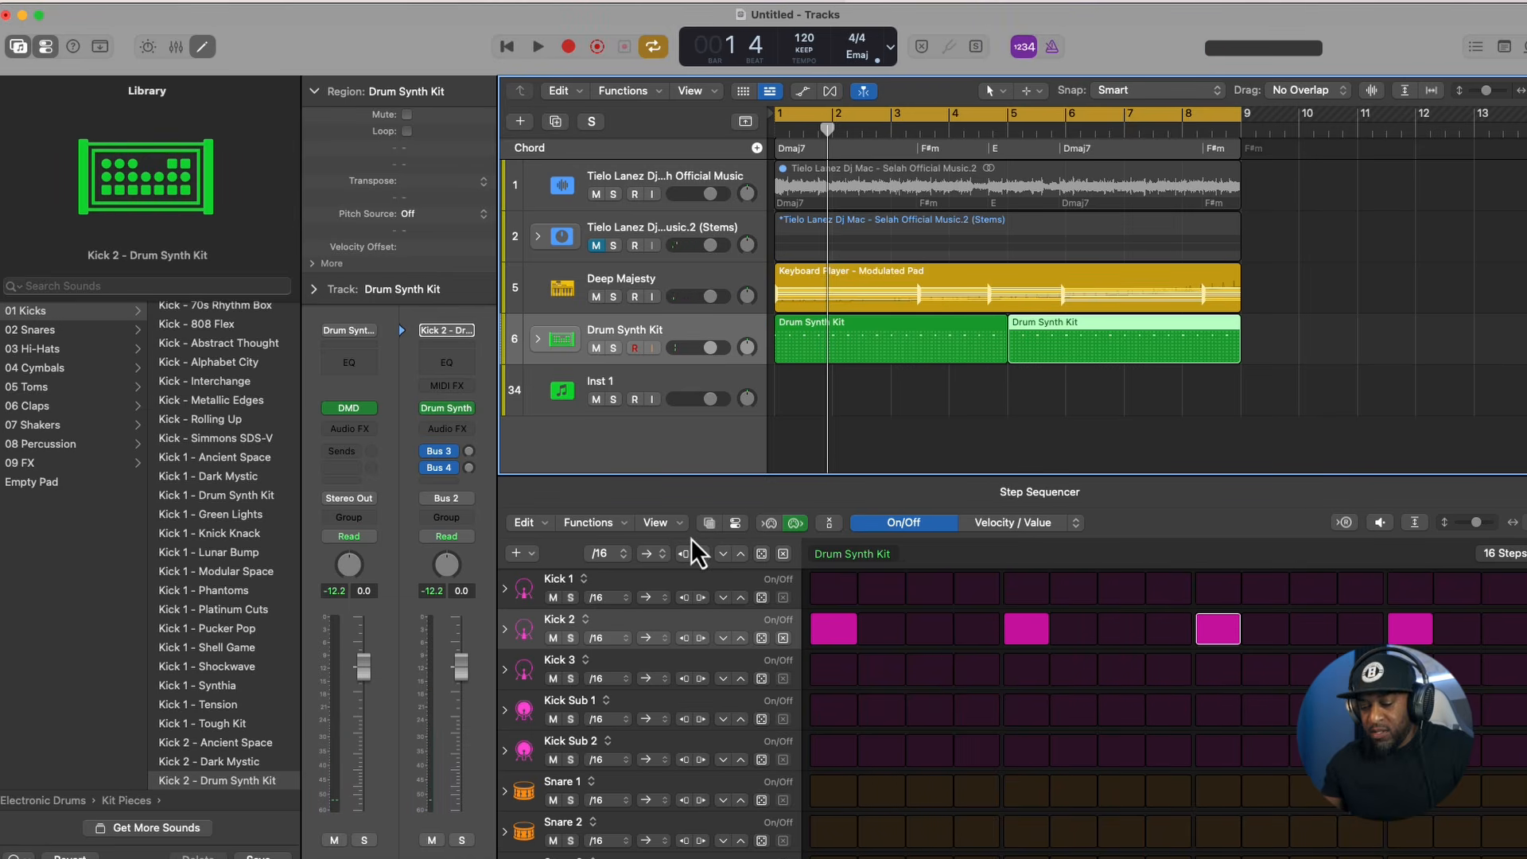
{"action": "key", "text": "y"}
{"action": "scroll", "coordinate": [670, 652], "scroll_direction": "up", "scroll_amount": 3}
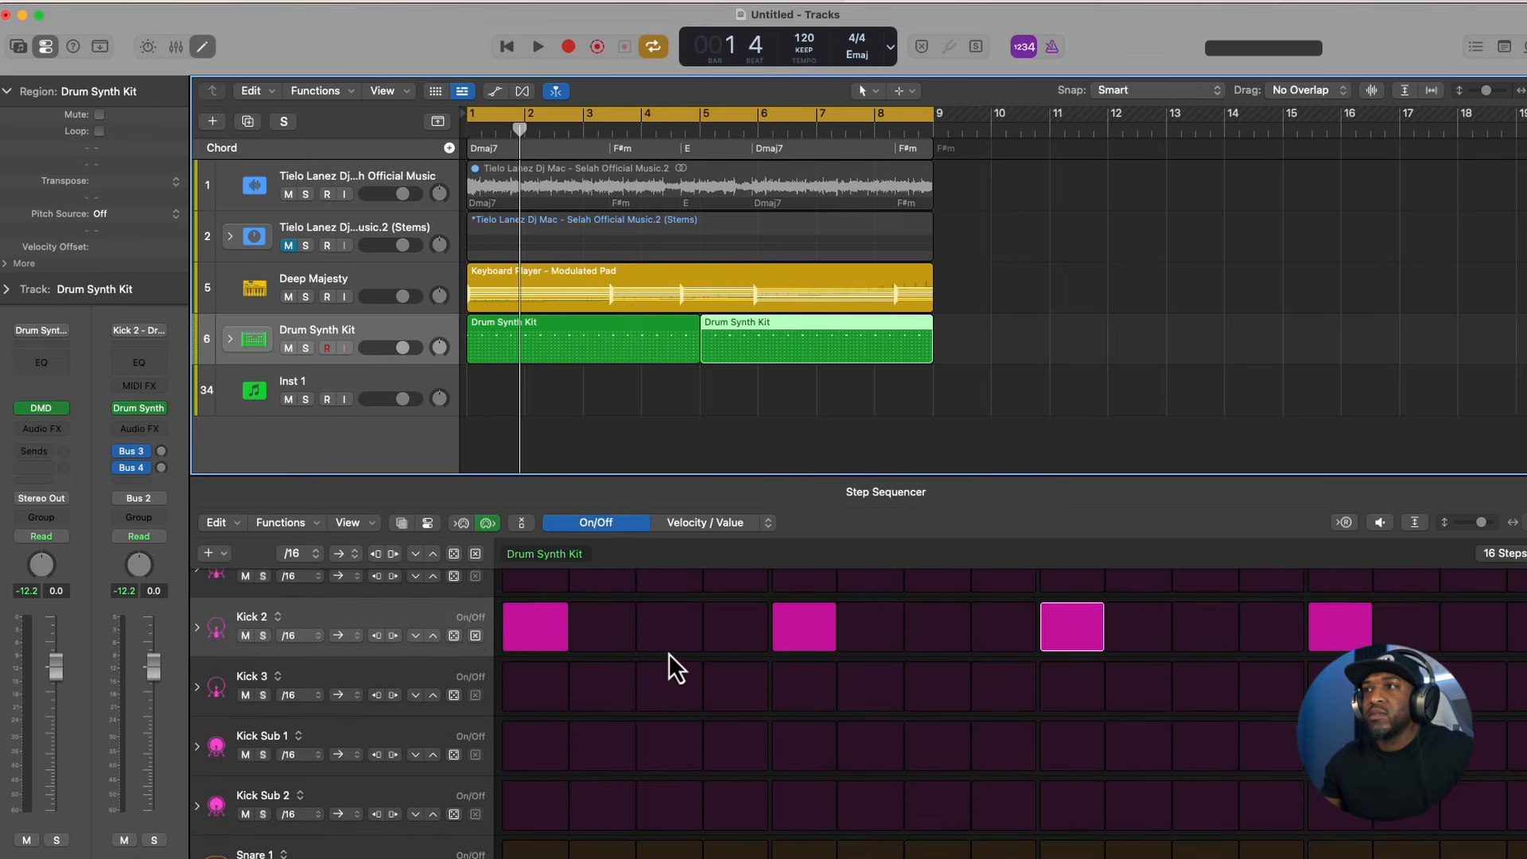
{"action": "scroll", "coordinate": [670, 652], "scroll_direction": "down", "scroll_amount": 5}
{"action": "left_click_drag", "start_coordinate": [1474, 525], "coordinate": [1460, 523]}
{"action": "left_click", "coordinate": [1415, 523]}
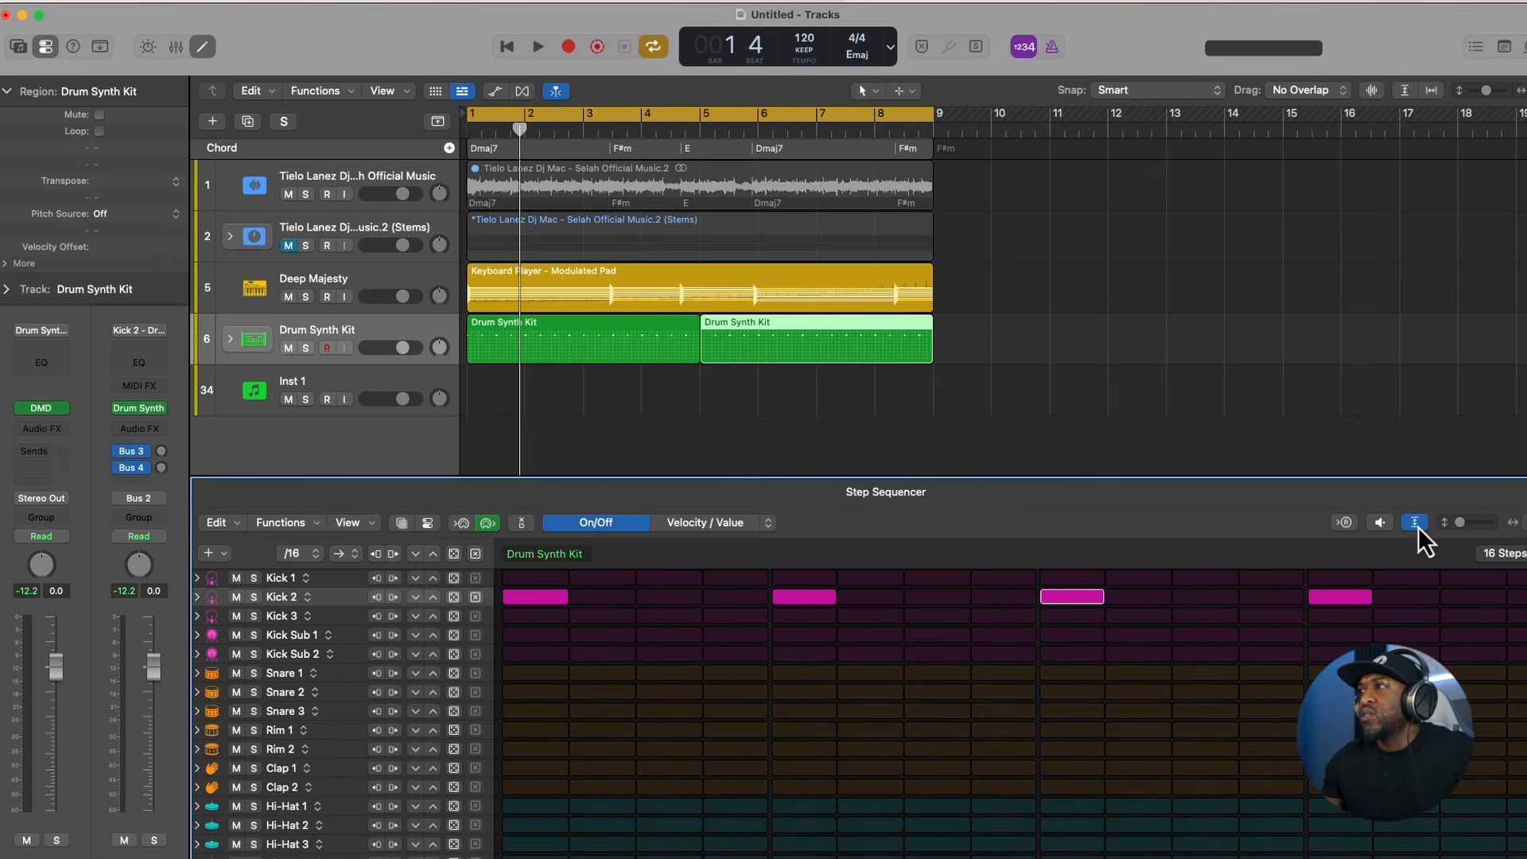
{"action": "left_click", "coordinate": [1415, 523]}
{"action": "left_click", "coordinate": [1415, 522]}
- Shorten the cycle range to end at bar 5, delete the second Drum Synth Kit region, and select the first one
{"action": "key", "text": "space"}
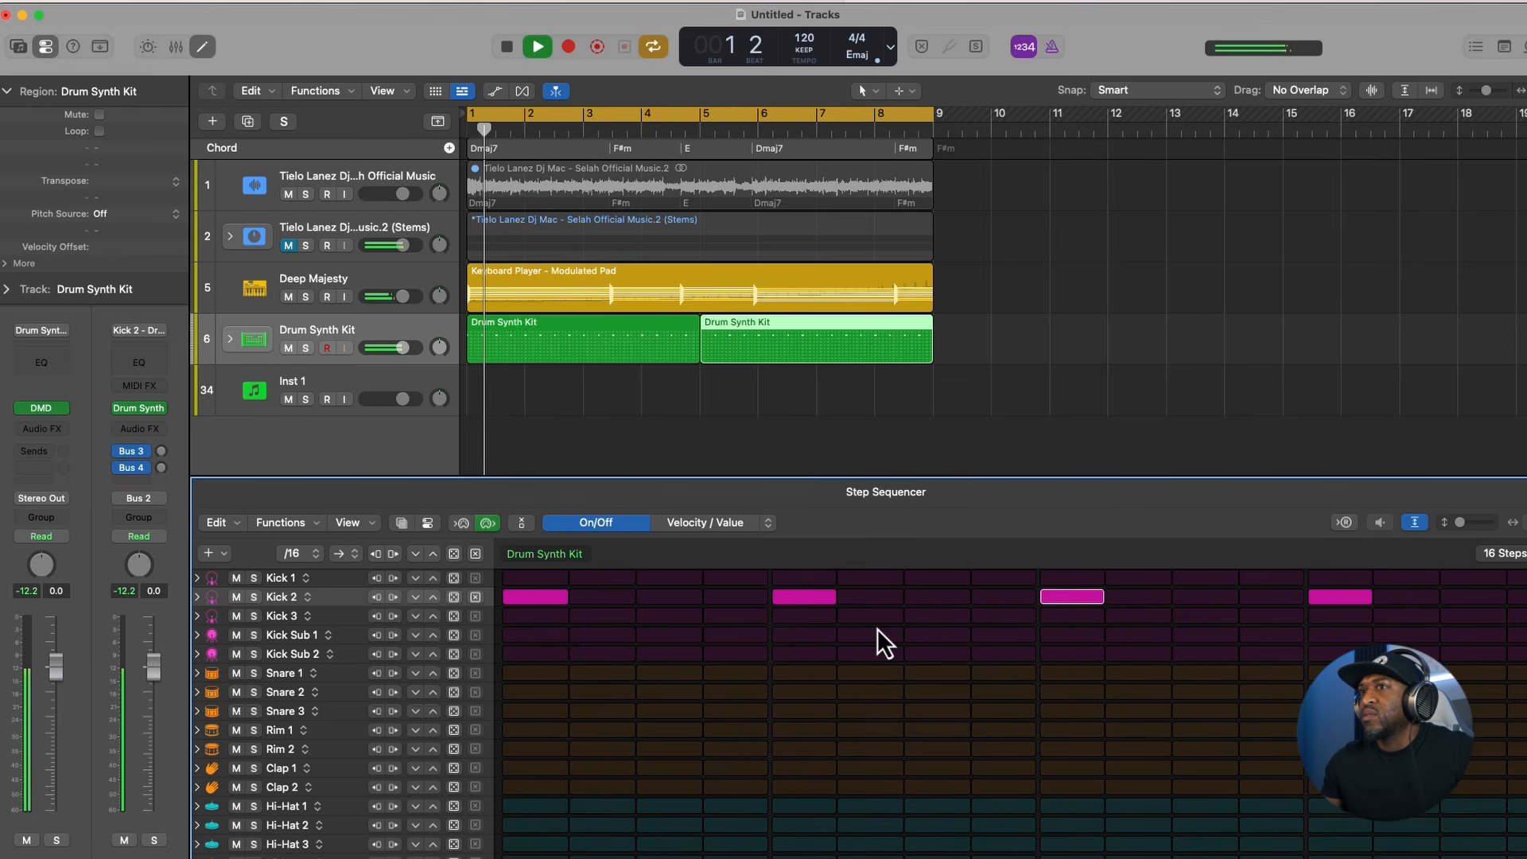
{"action": "key", "text": "space"}
{"action": "left_click_drag", "start_coordinate": [931, 111], "coordinate": [700, 207]}
{"action": "key", "text": "space"}
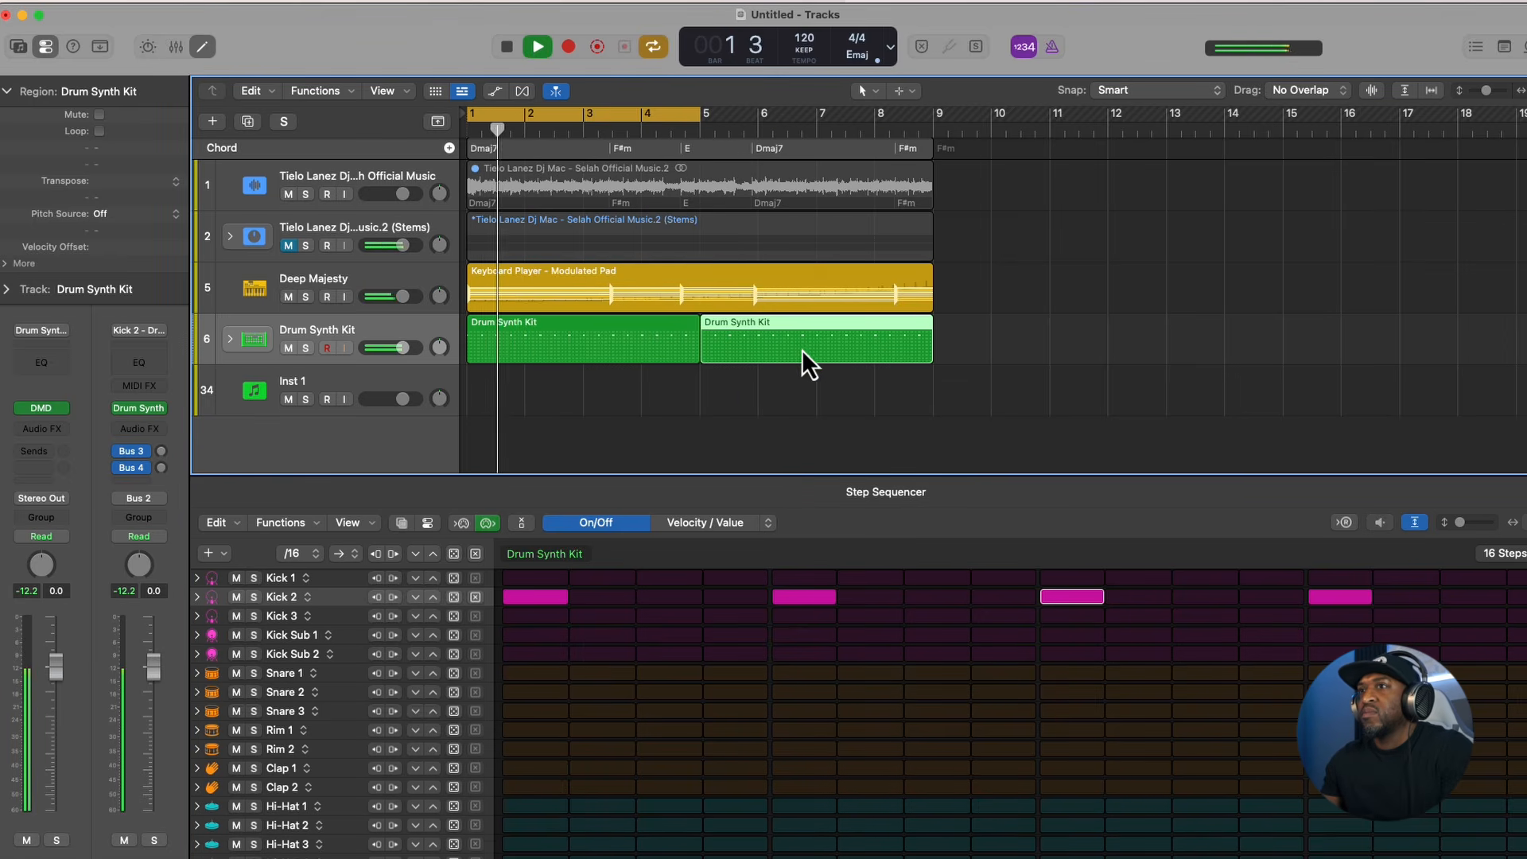
{"action": "key", "text": "Delete"}
{"action": "left_click", "coordinate": [638, 357]}
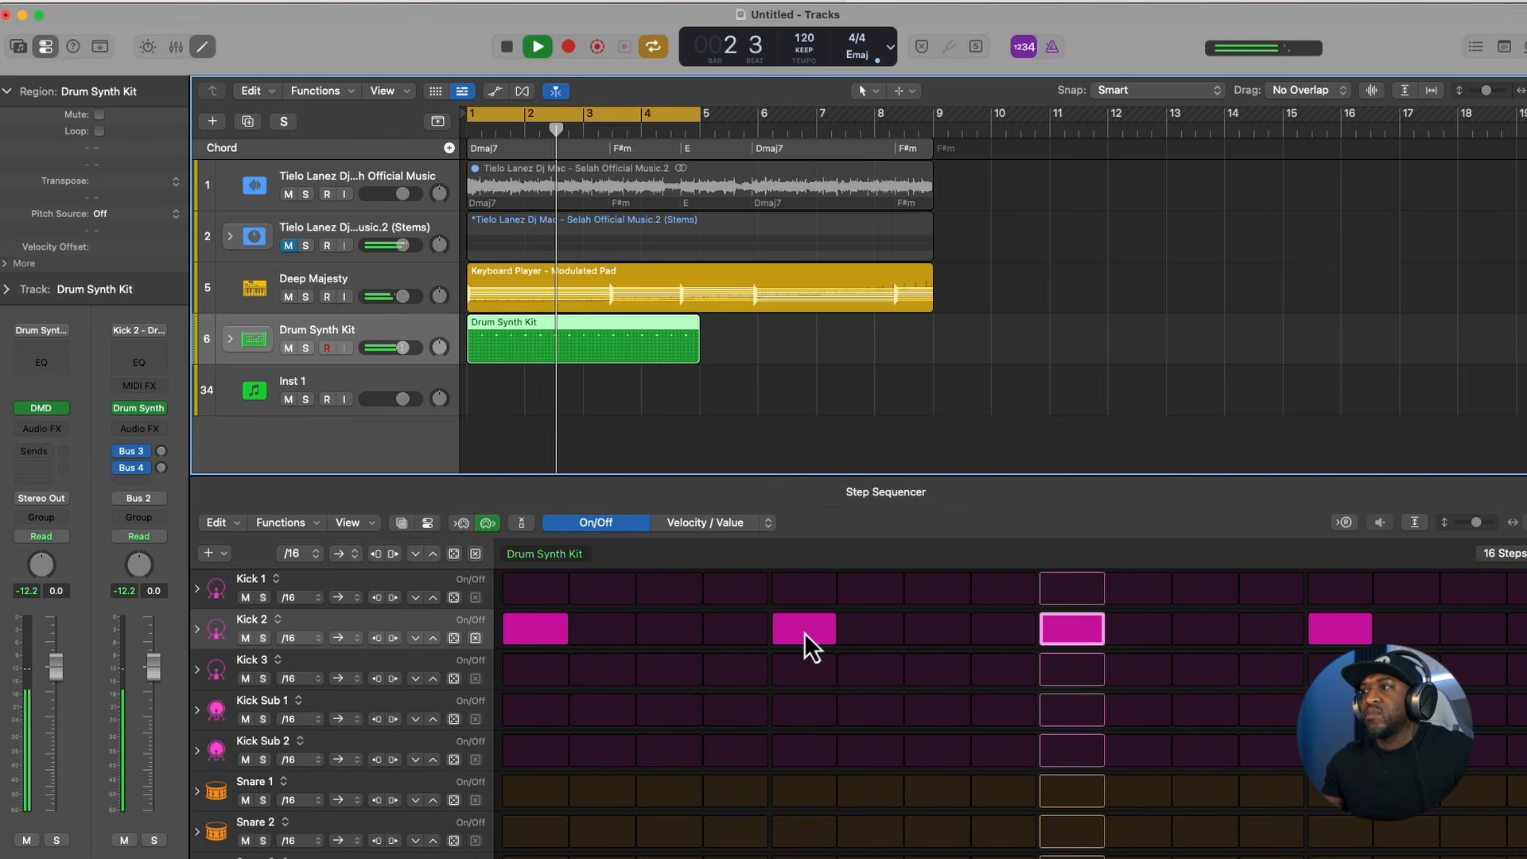
{"action": "key", "text": "space"}
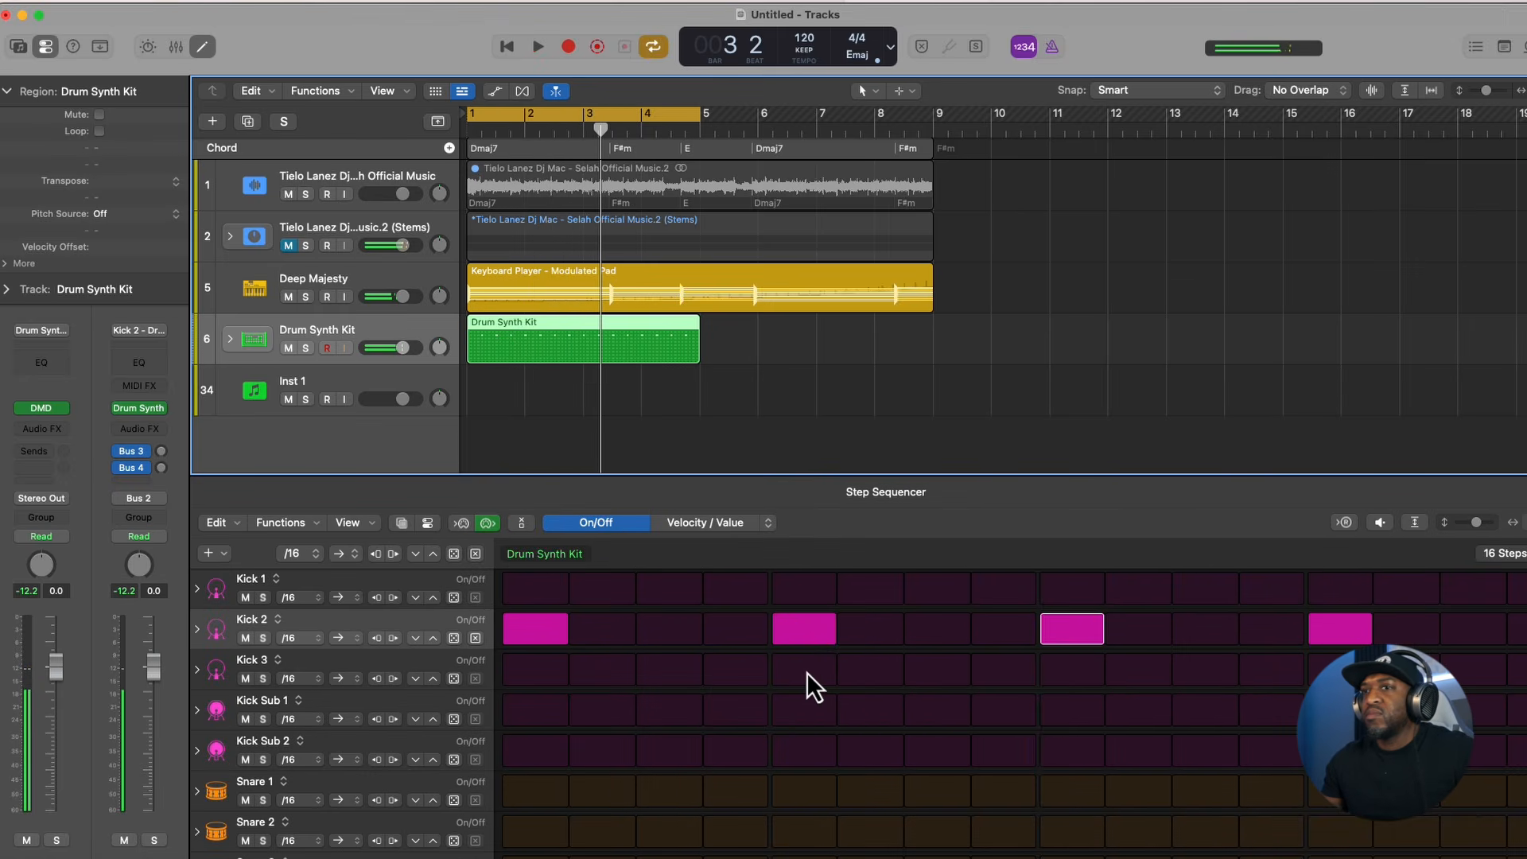
- Program Snare 1 hits on steps 5, 12 and 13 while auditioning the loop
{"action": "left_click", "coordinate": [805, 788]}
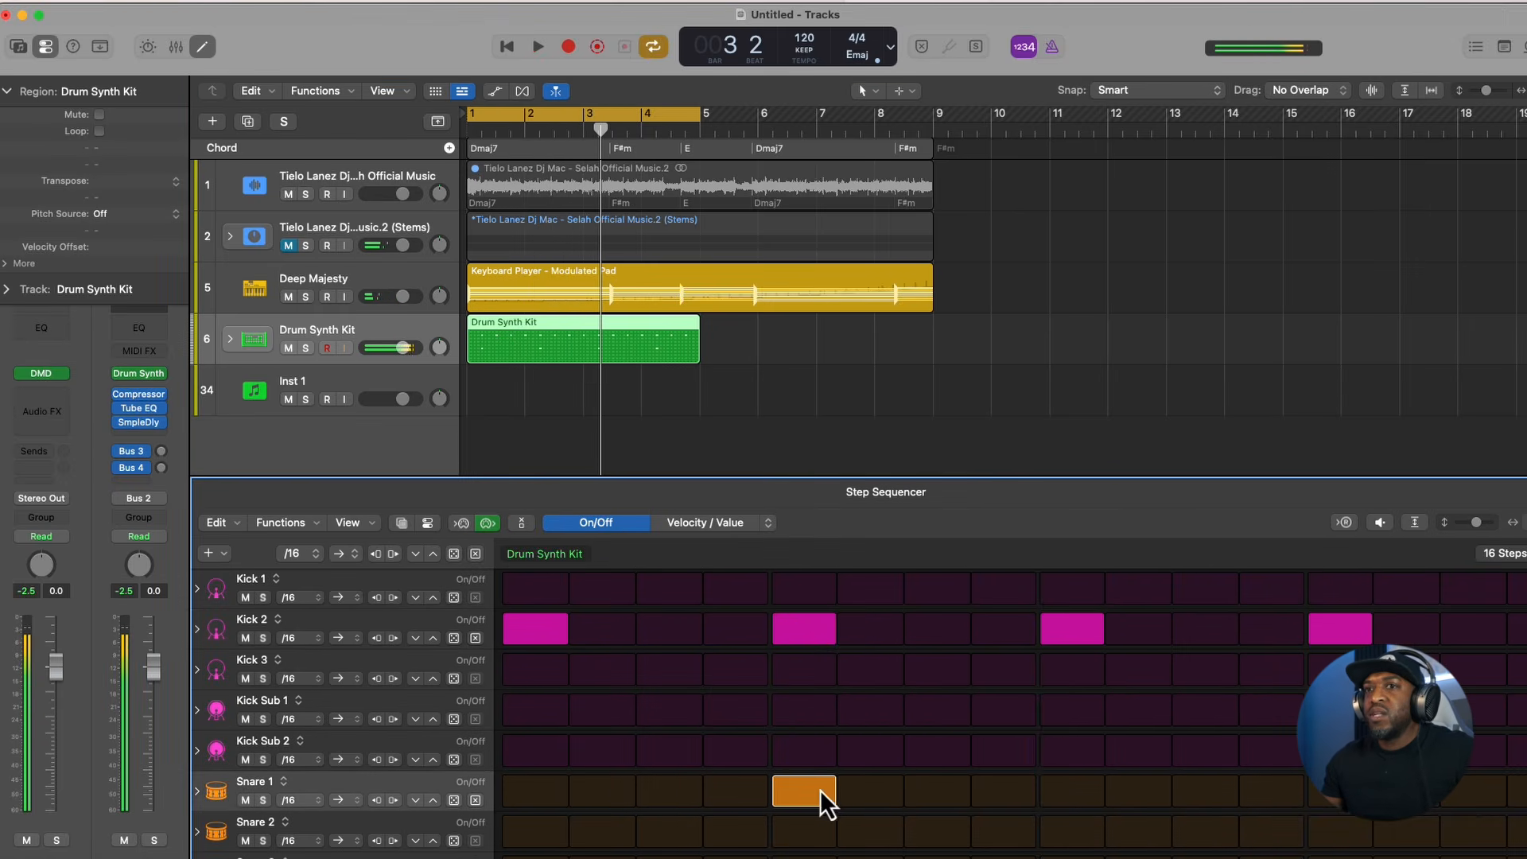
{"action": "key", "text": "space"}
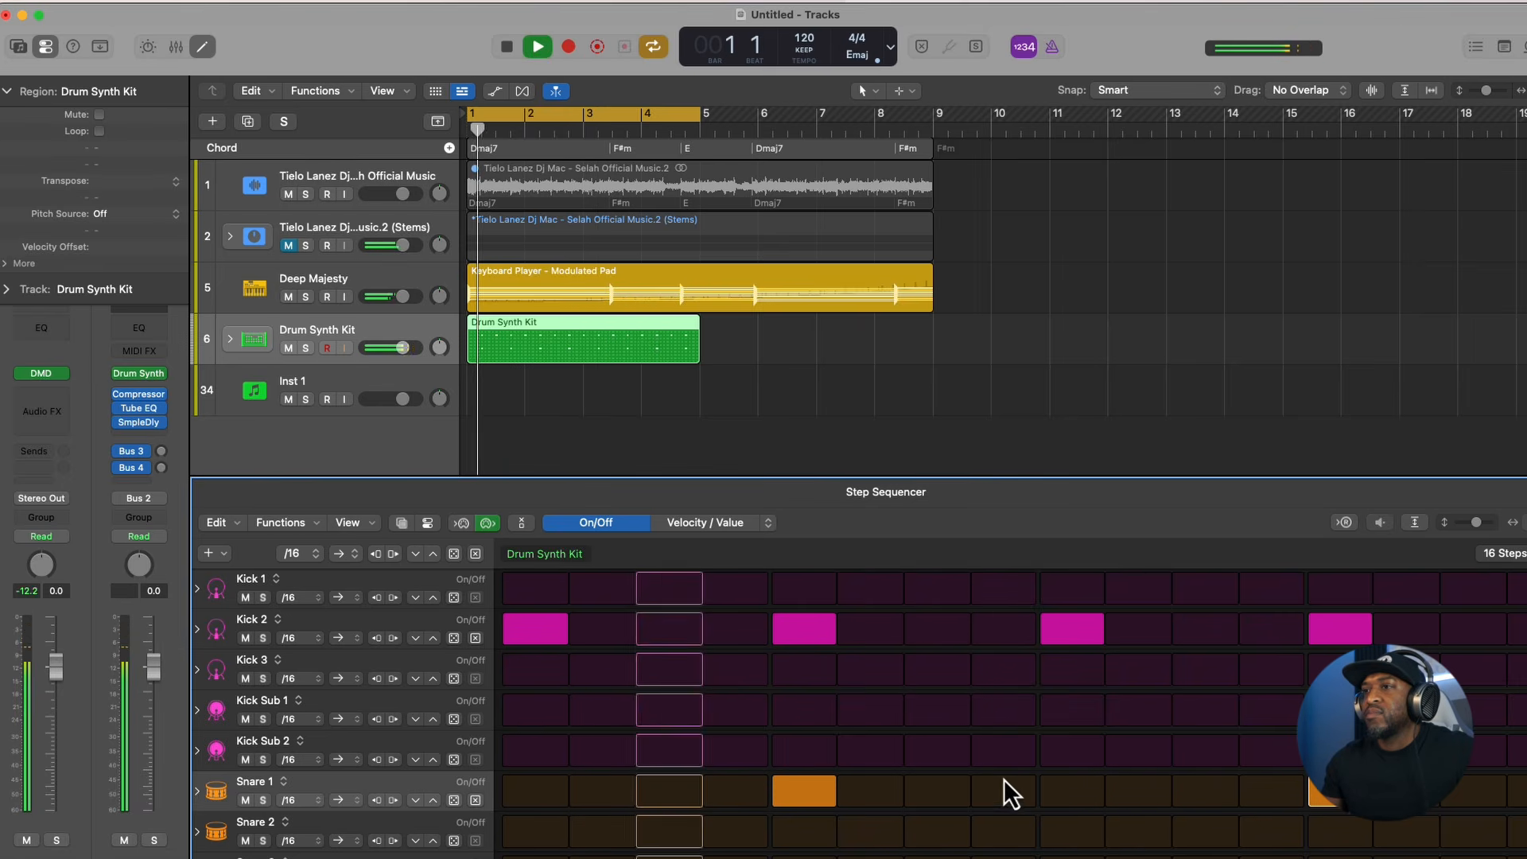
{"action": "left_click", "coordinate": [1257, 794]}
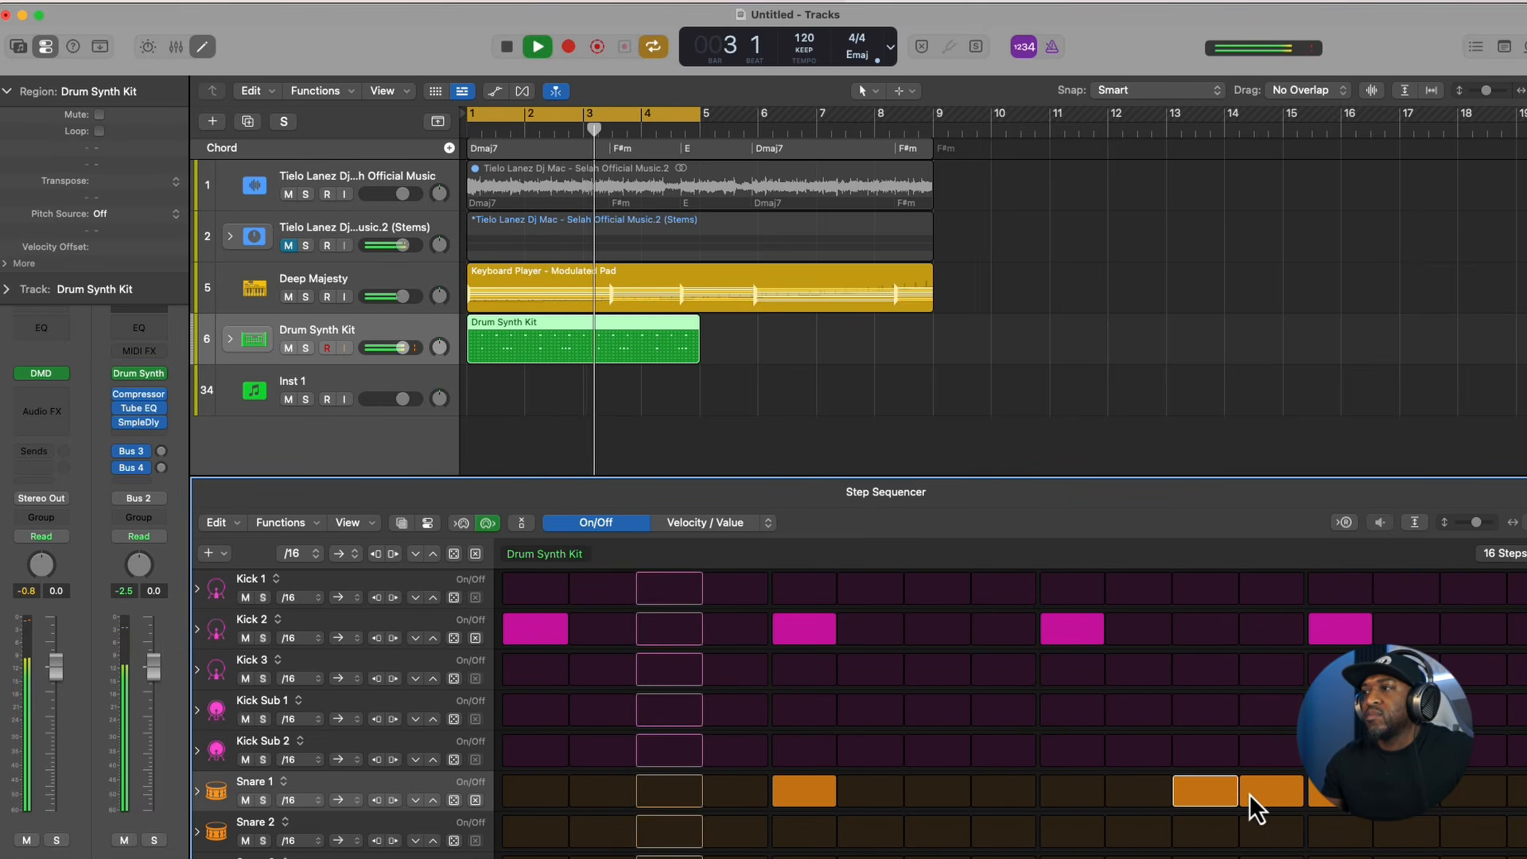
{"action": "left_click", "coordinate": [1271, 795]}
{"action": "left_click", "coordinate": [1271, 794]}
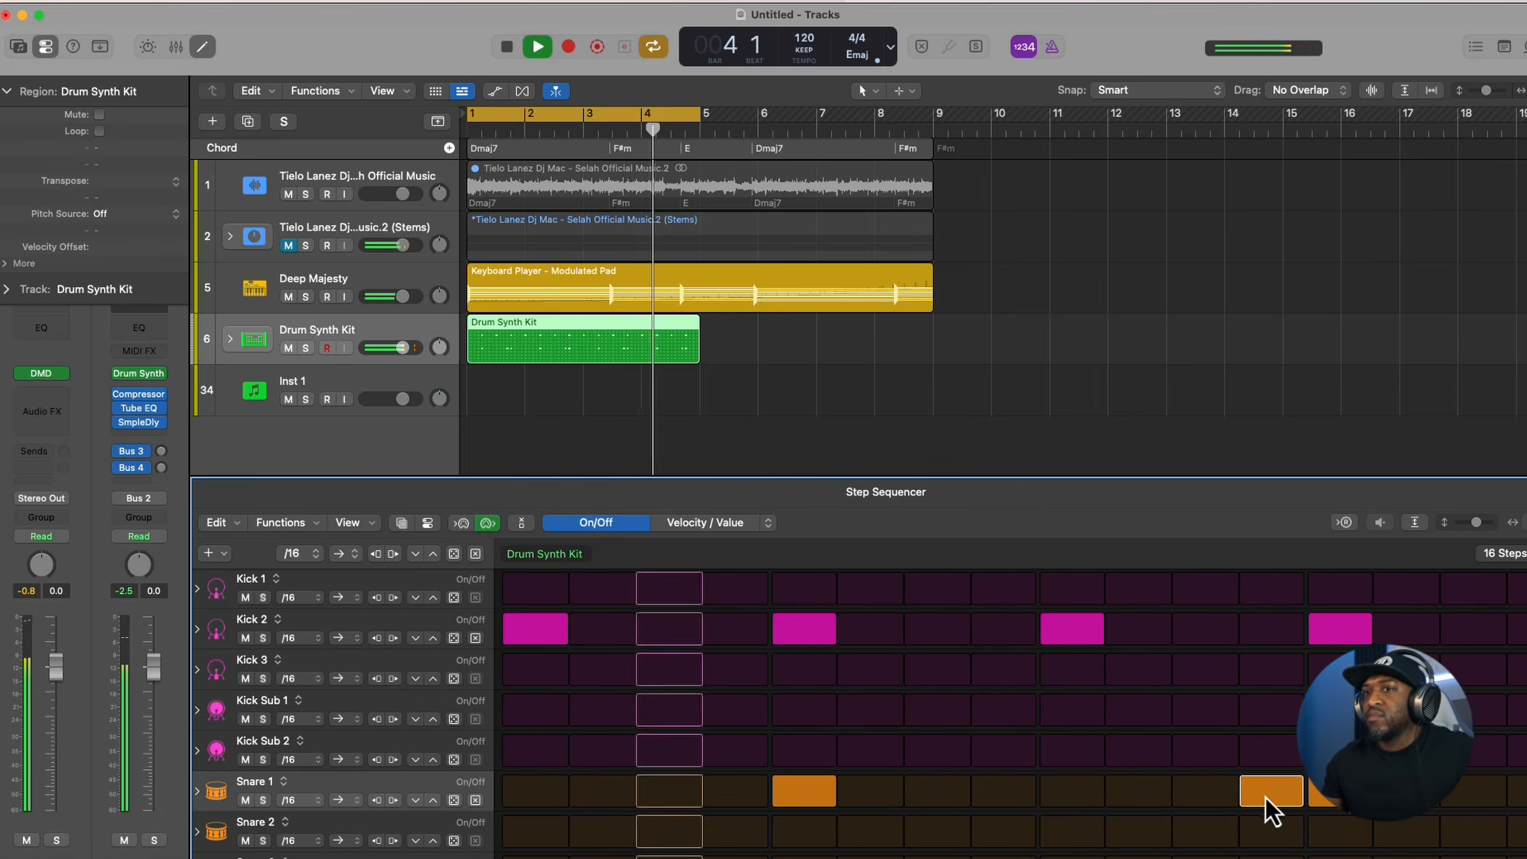
{"action": "key", "text": "space"}
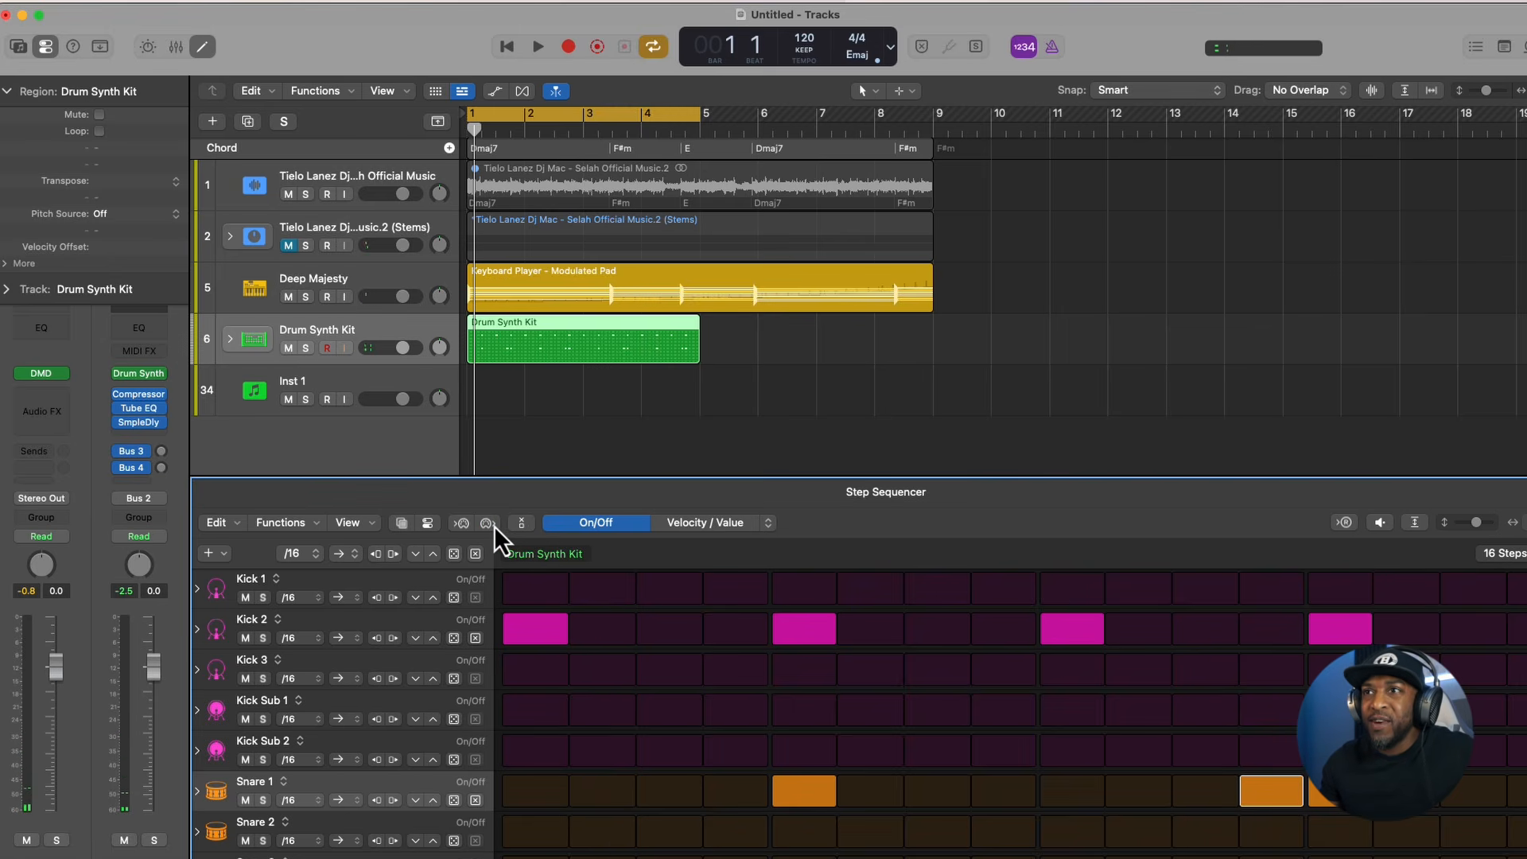
- Randomize the Hi-Hat 1 row's steps several times while the loop plays, keeping a pattern that suits the beat
{"action": "left_click", "coordinate": [417, 574]}
{"action": "scroll", "coordinate": [365, 770], "scroll_direction": "down", "scroll_amount": 8}
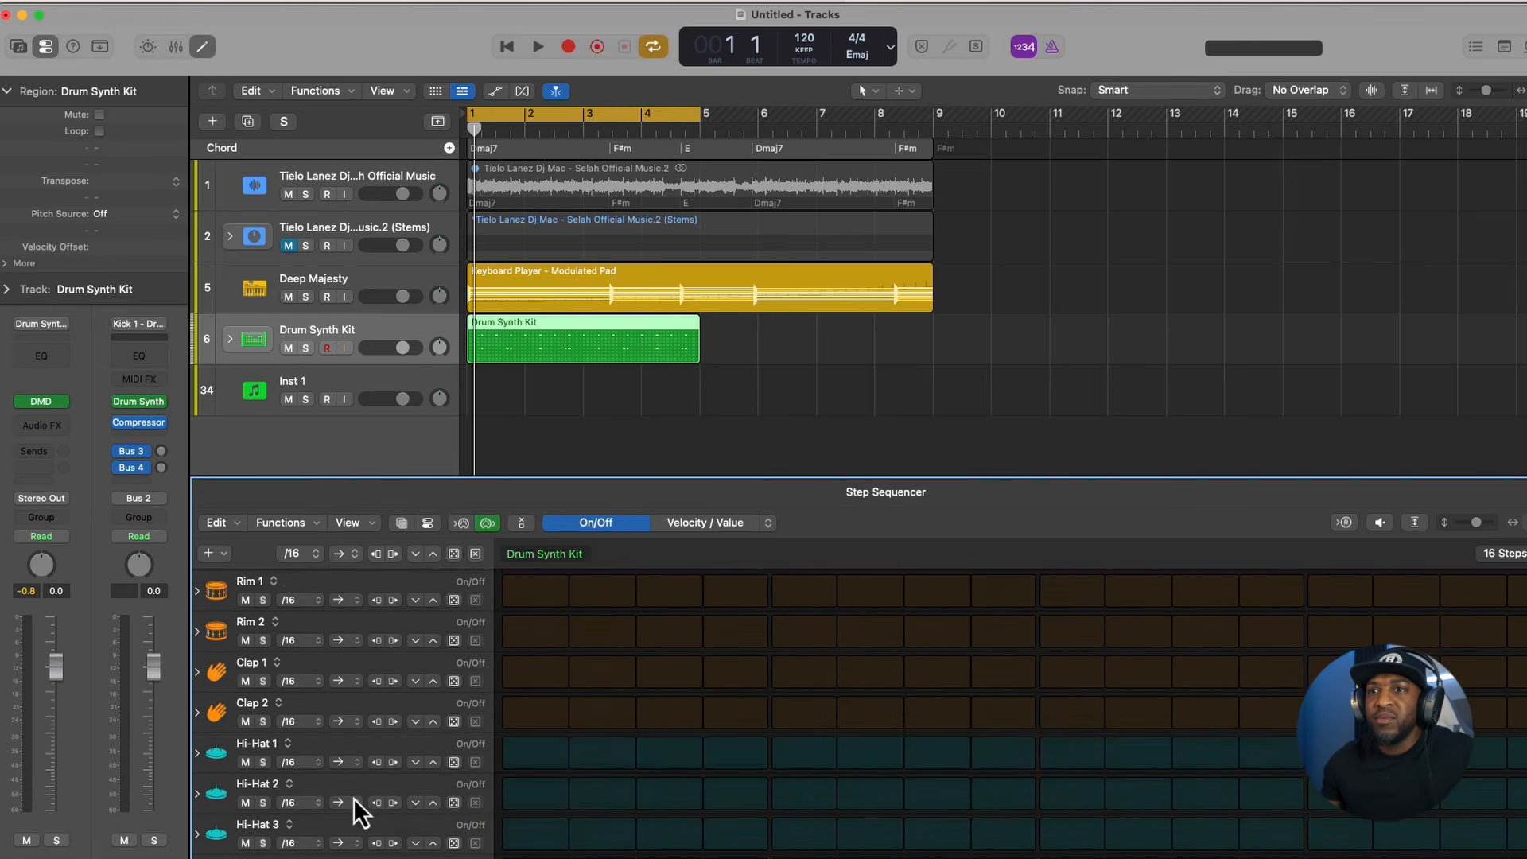
{"action": "left_click", "coordinate": [361, 745]}
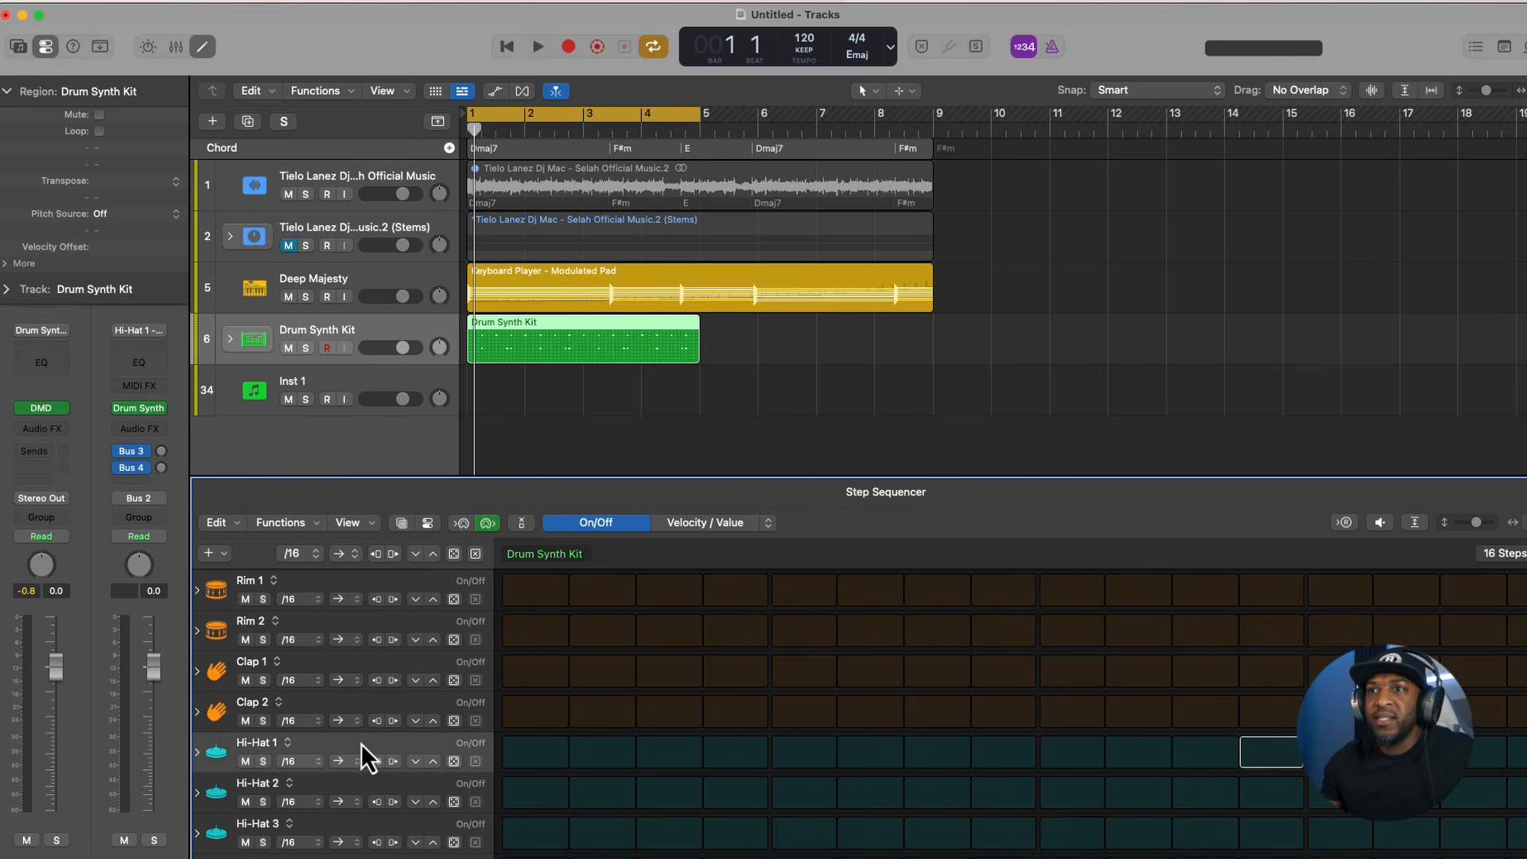
{"action": "left_click", "coordinate": [454, 762]}
{"action": "key", "text": "space"}
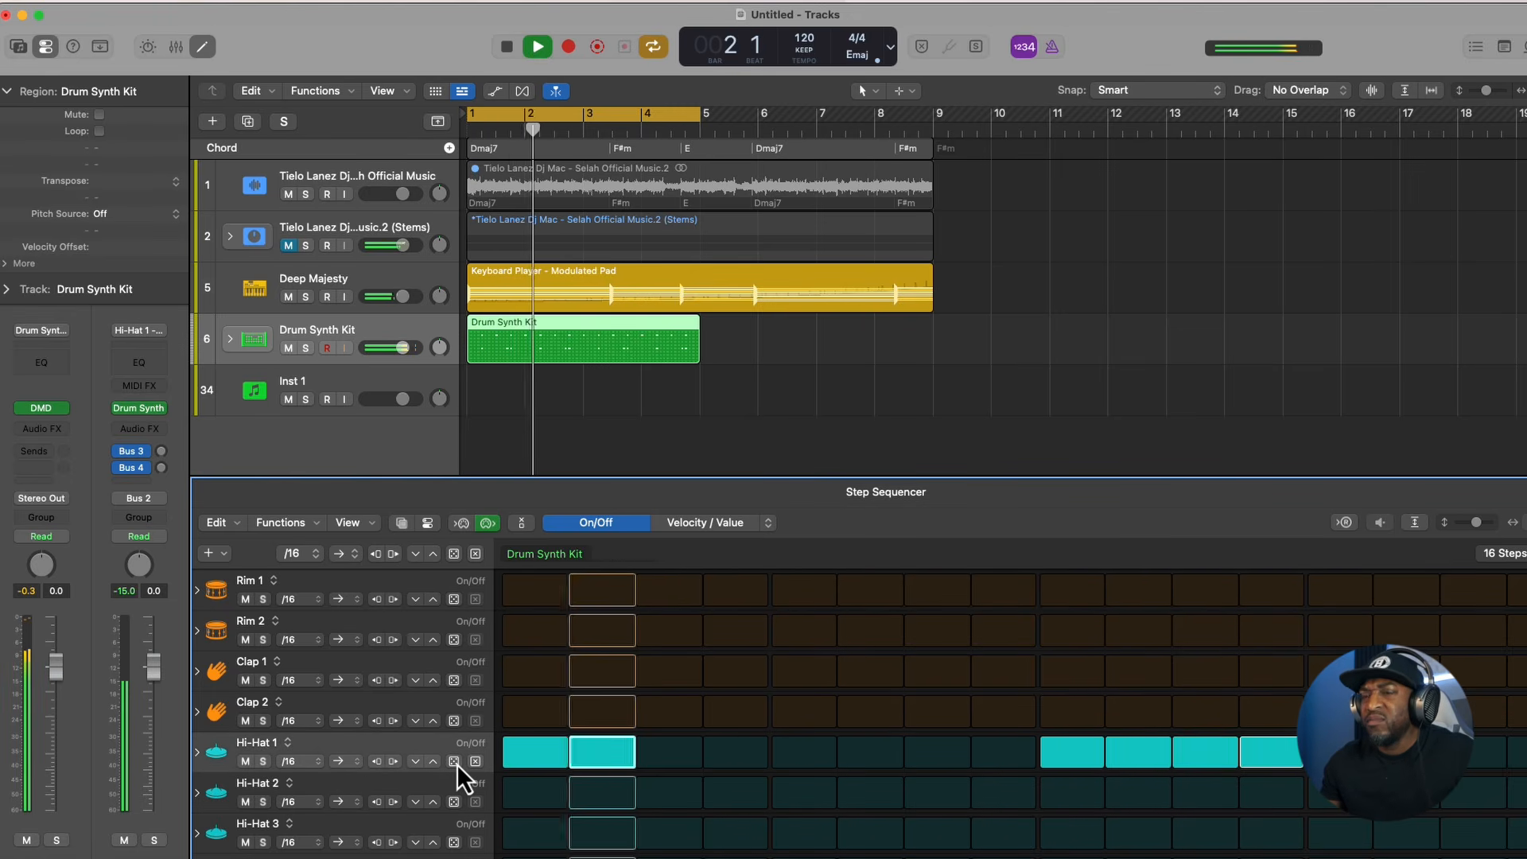
{"action": "left_click", "coordinate": [454, 761]}
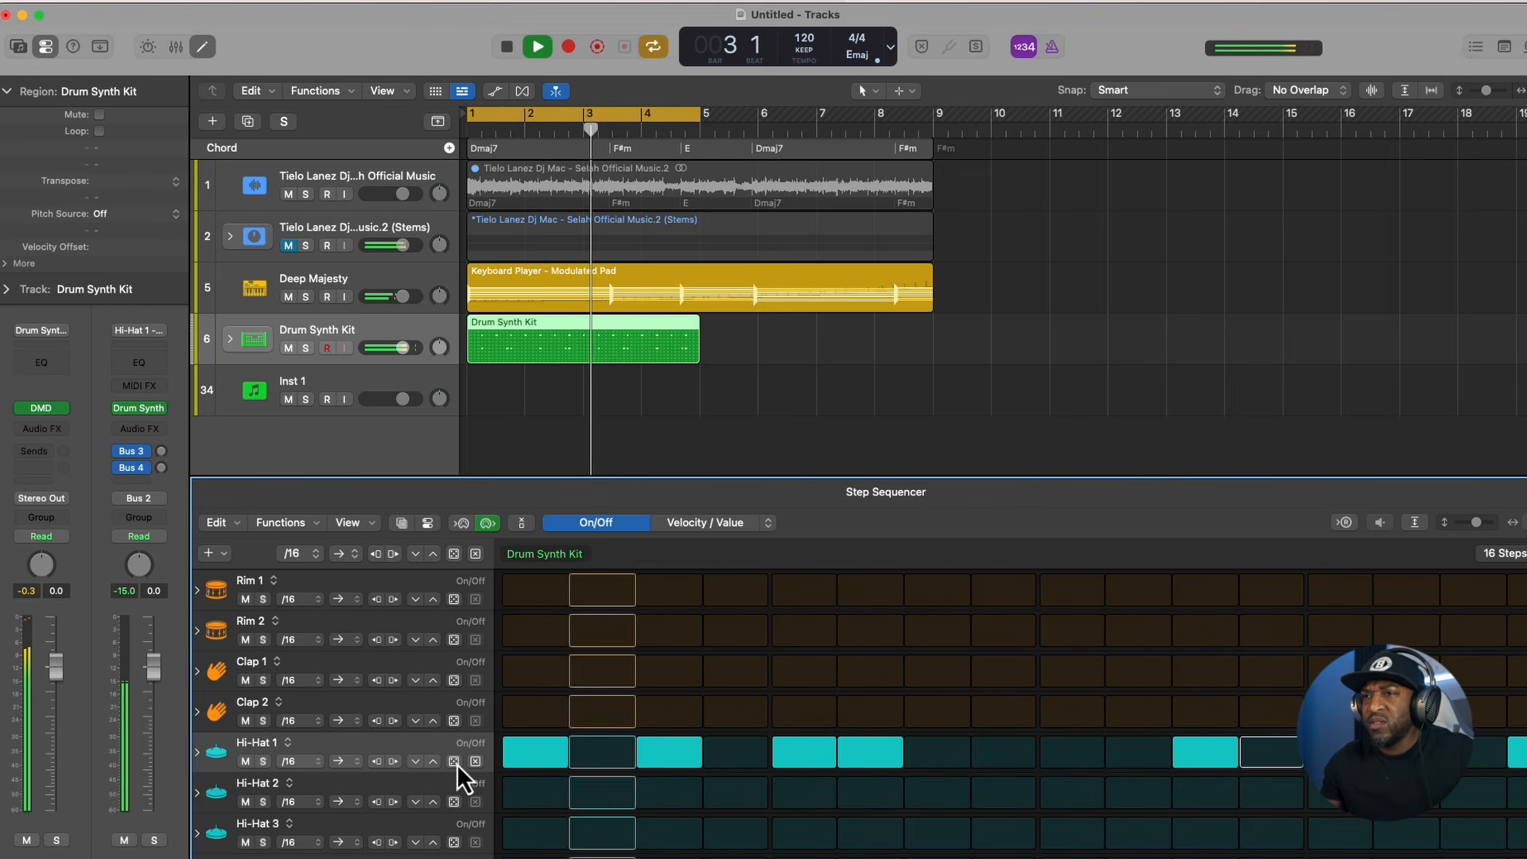
{"action": "left_click", "coordinate": [455, 762]}
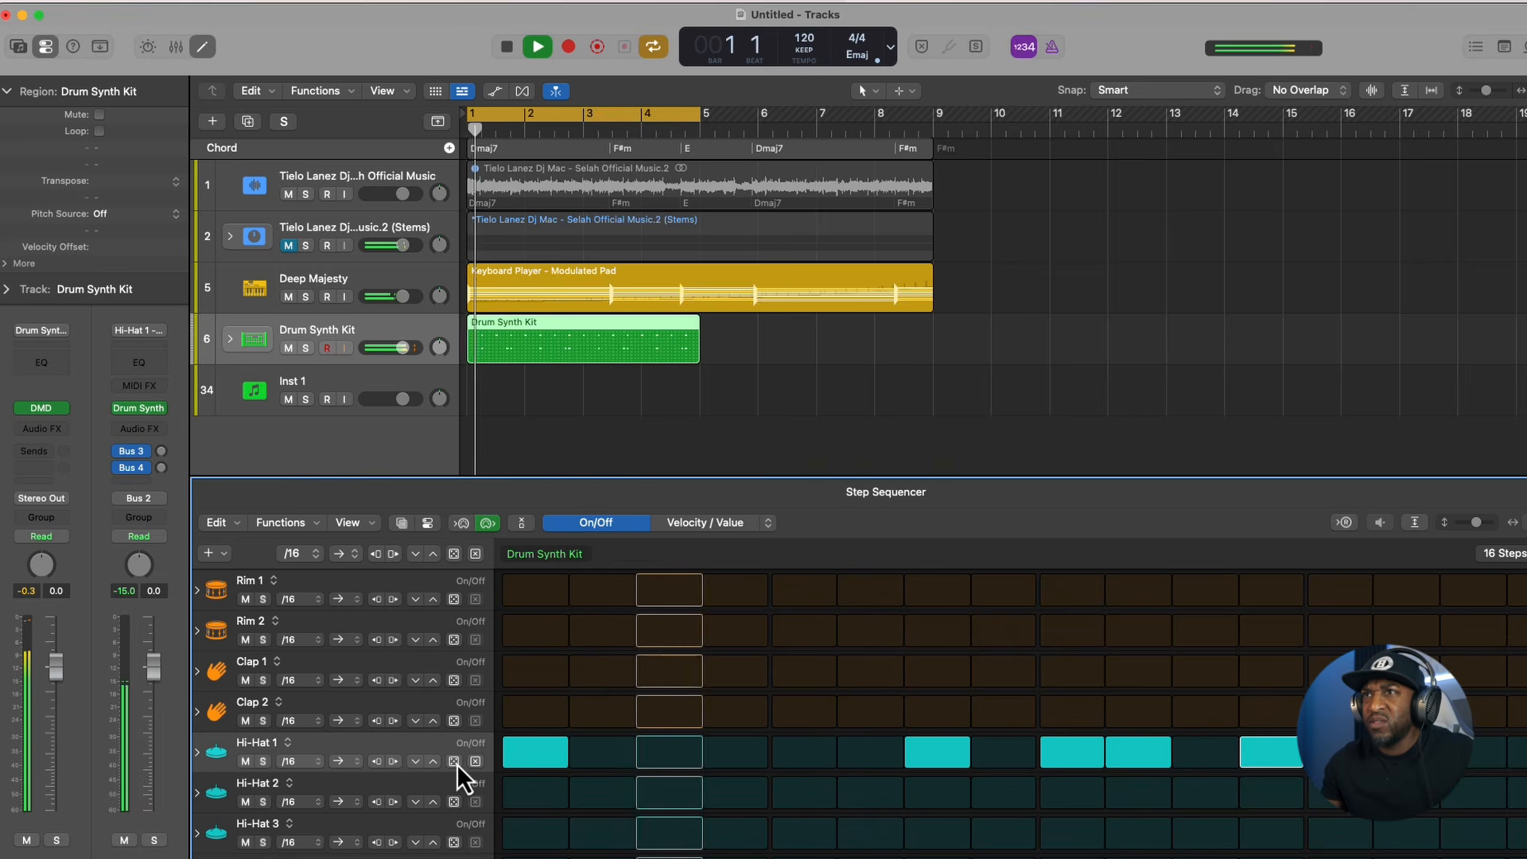
{"action": "left_click", "coordinate": [455, 762]}
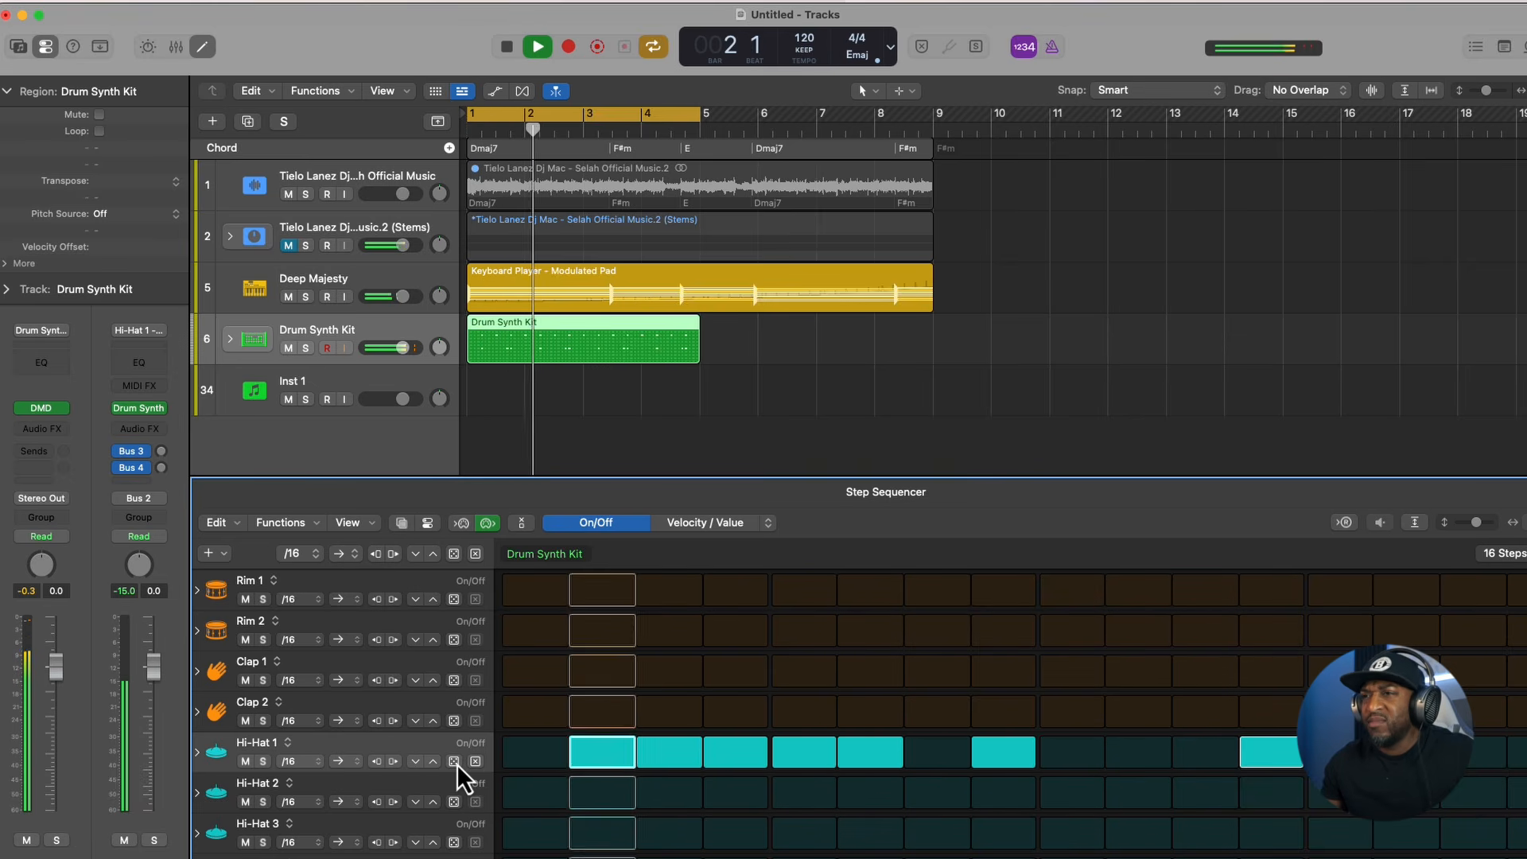
{"action": "left_click", "coordinate": [455, 762]}
{"action": "left_click", "coordinate": [455, 762]}
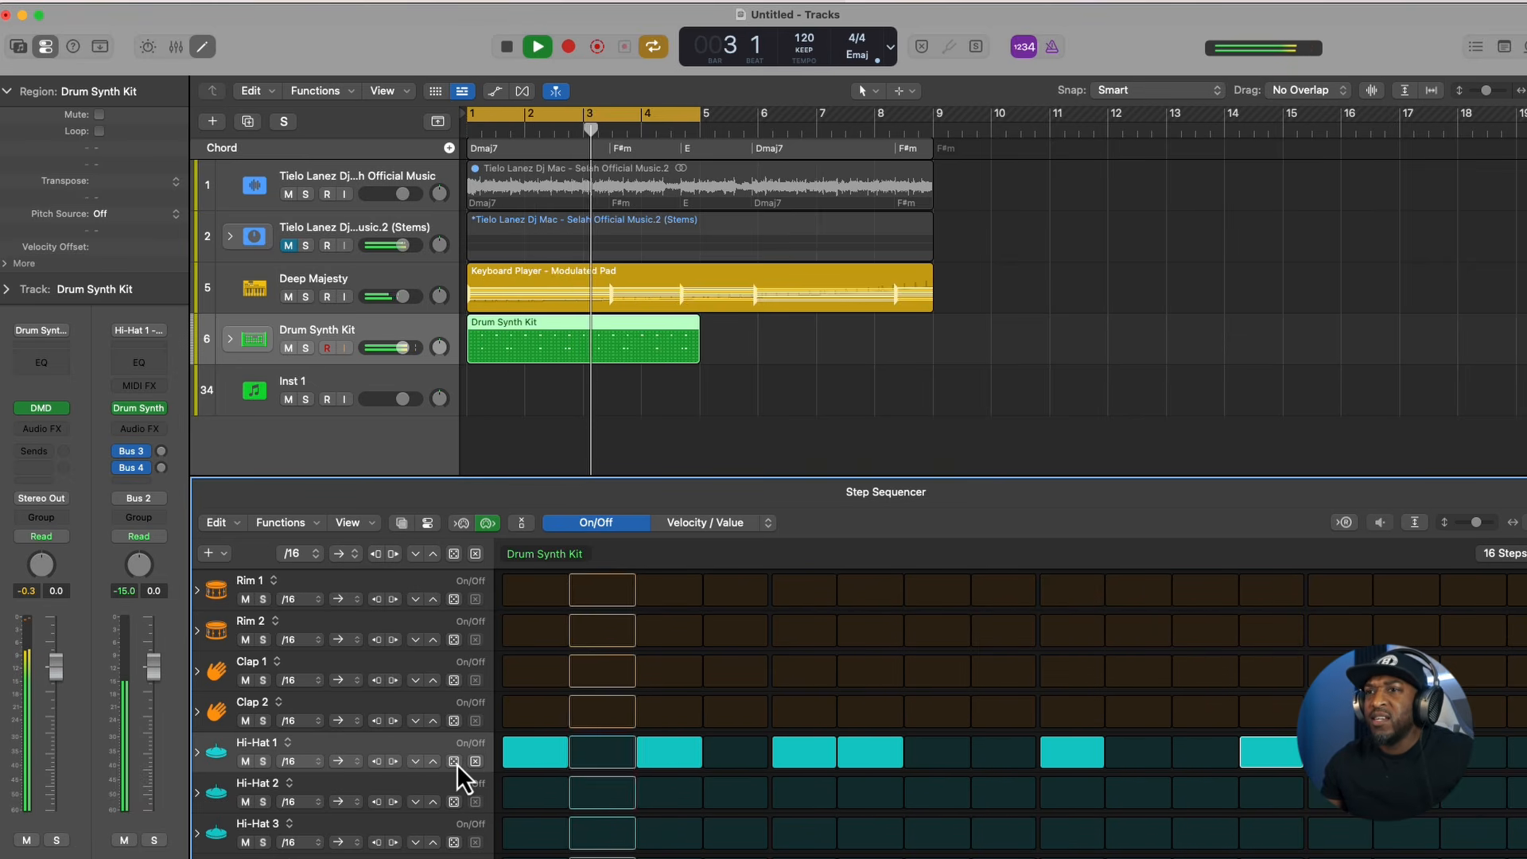
{"action": "key", "text": "space"}
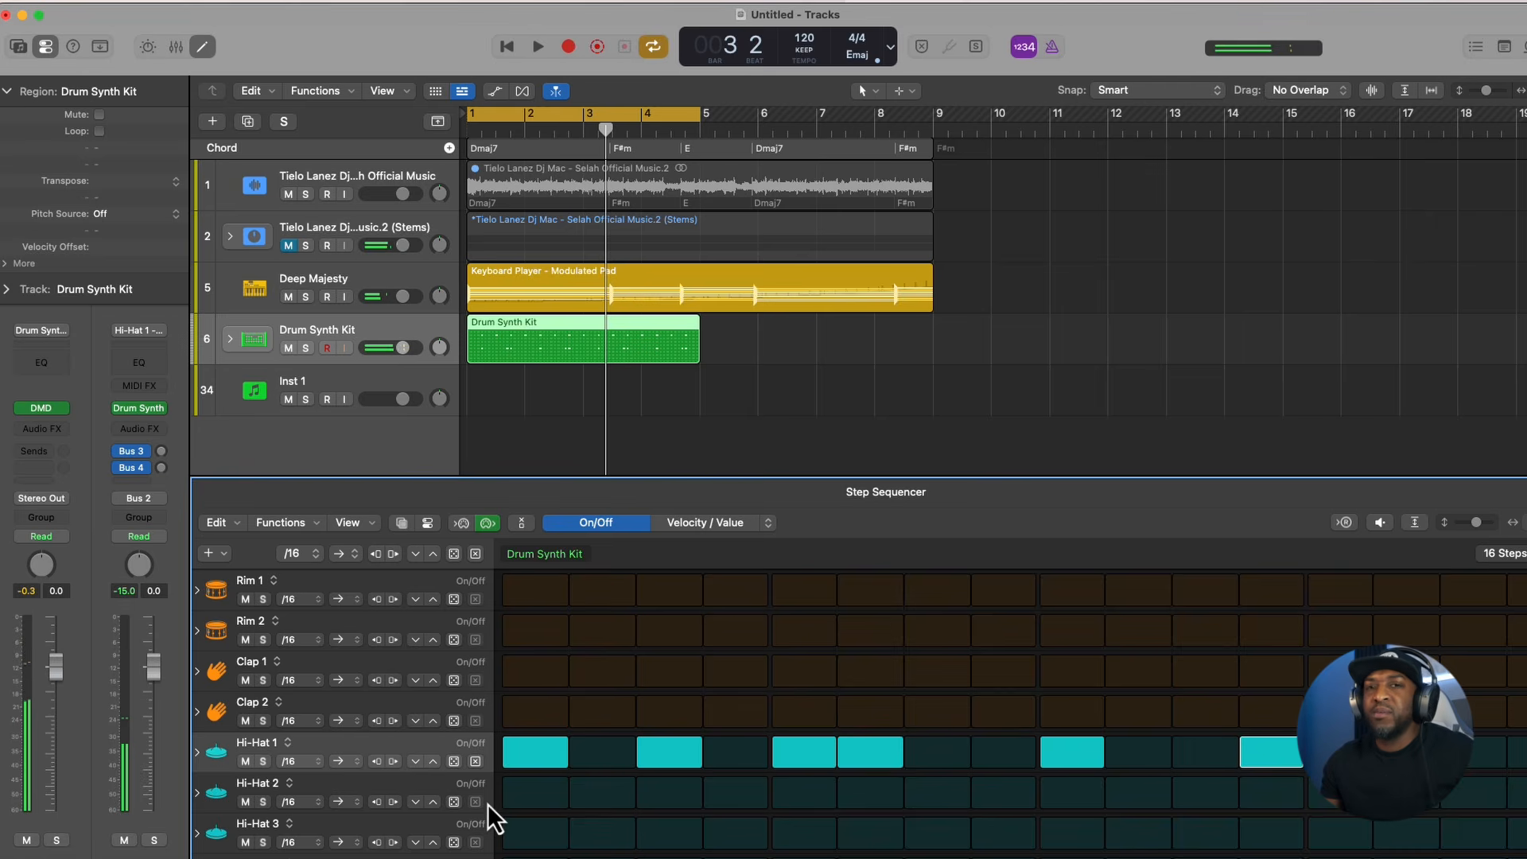
- Randomize the steps of the Clap 1 and Tom Low rows while the loop plays
{"action": "key", "text": "space"}
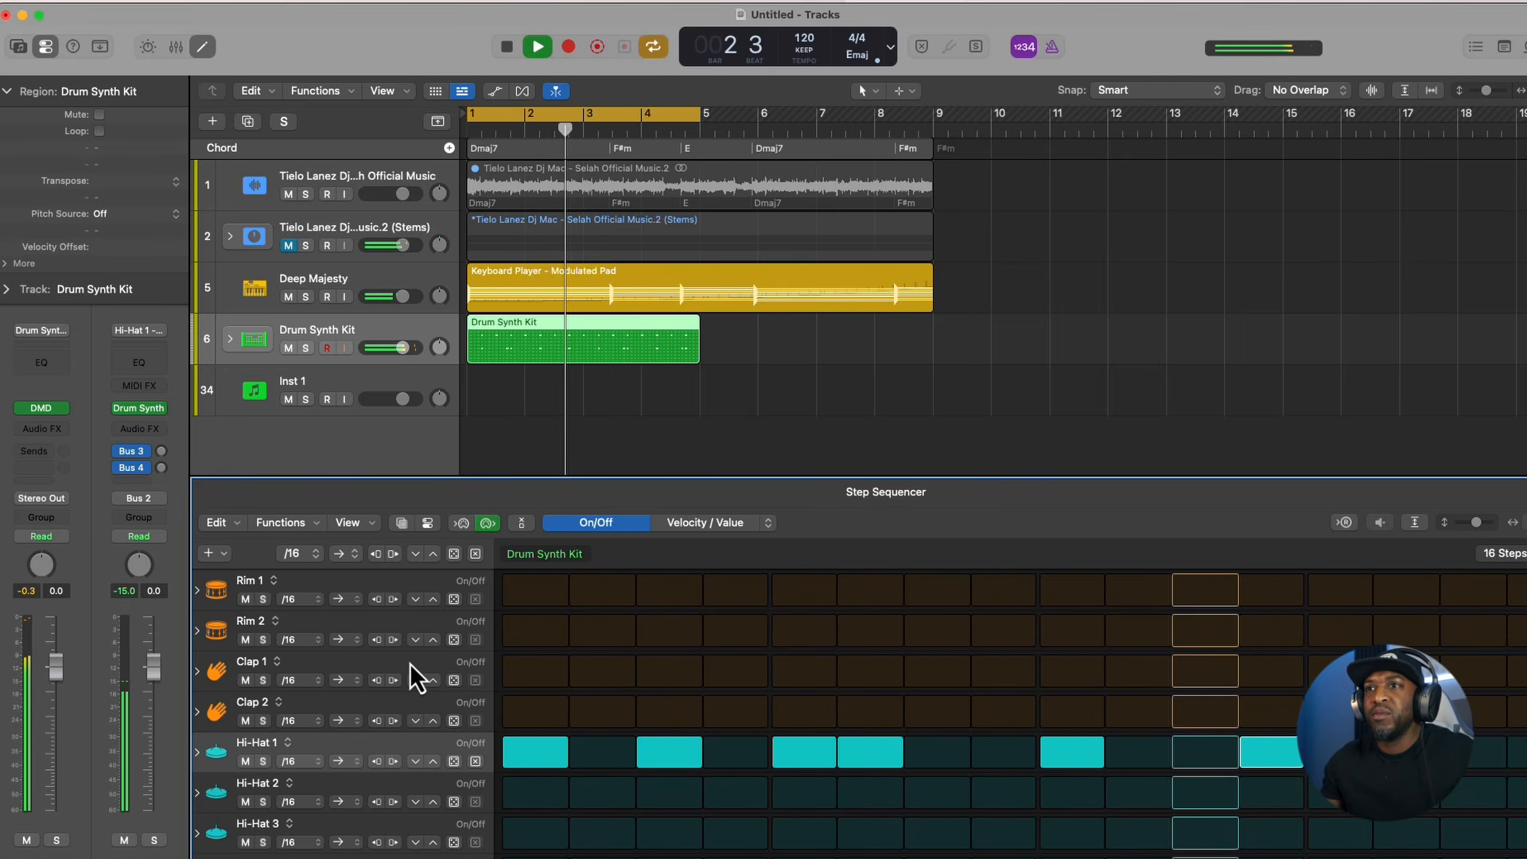
{"action": "left_click", "coordinate": [454, 680]}
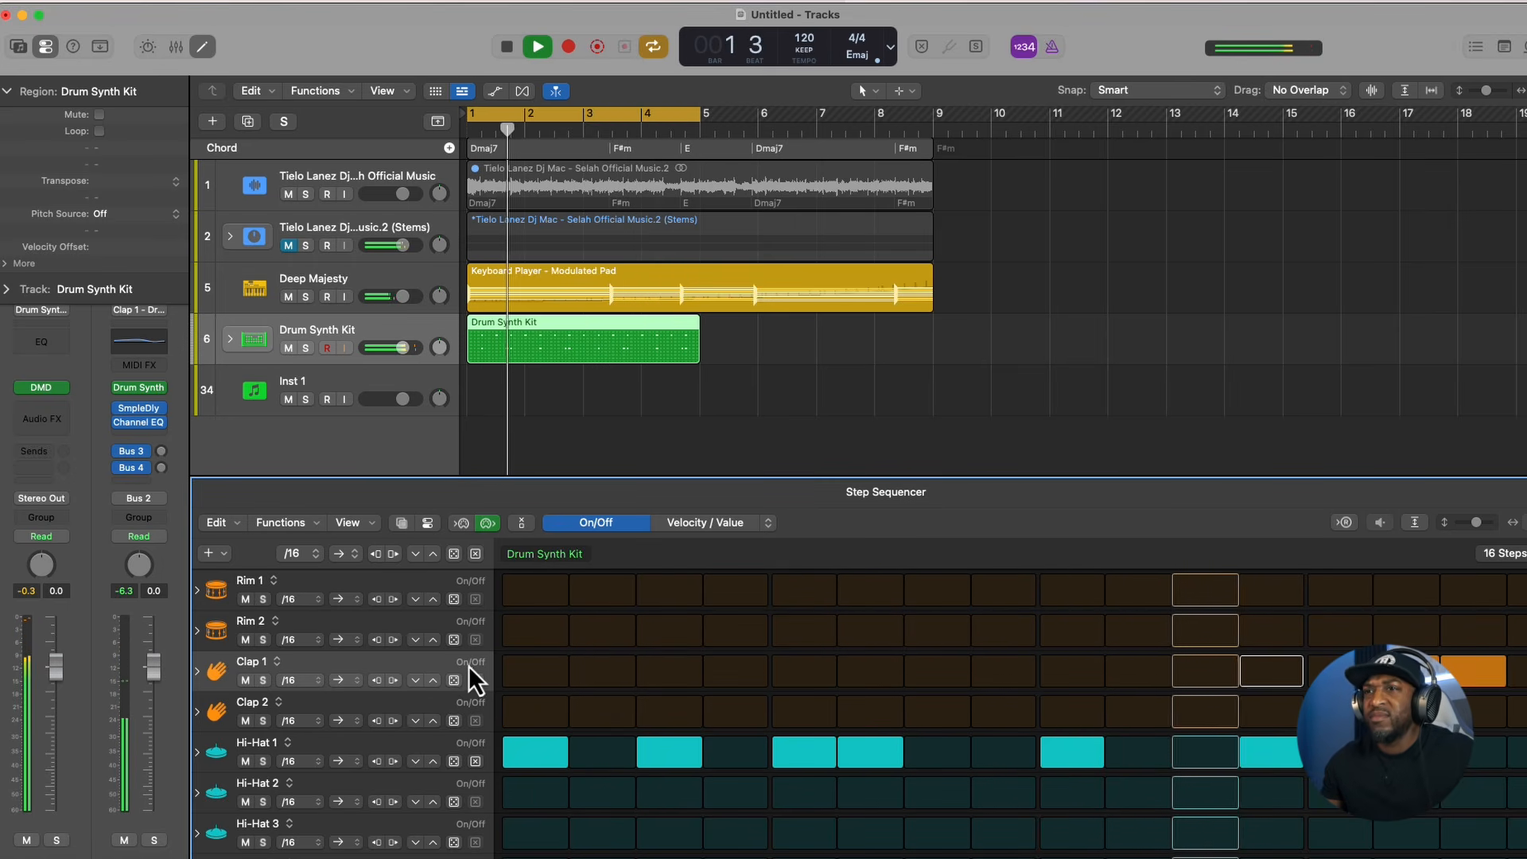
{"action": "scroll", "coordinate": [422, 722], "scroll_direction": "down", "scroll_amount": 3}
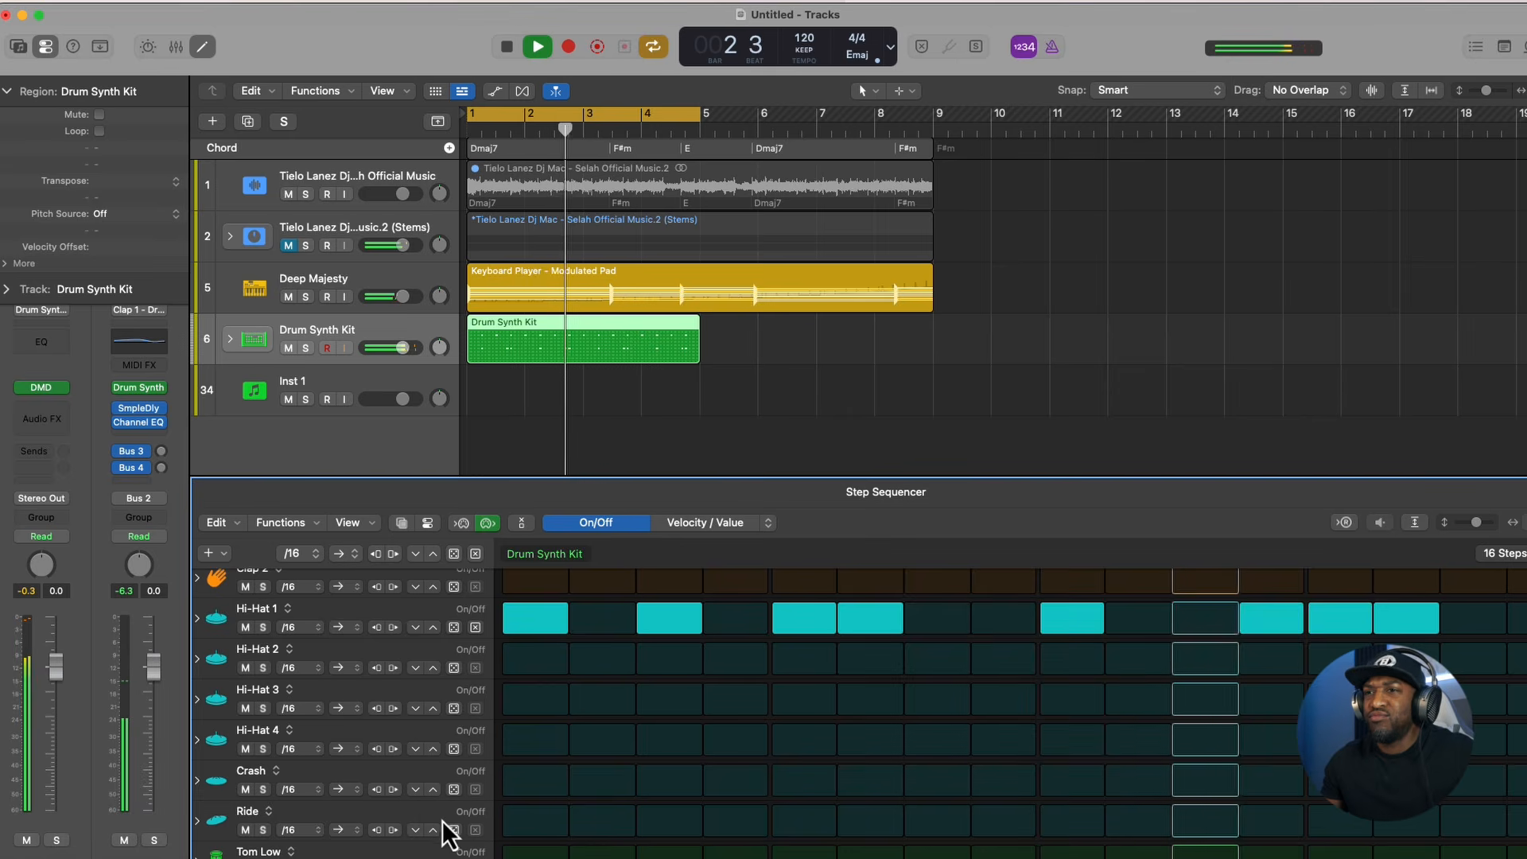
{"action": "scroll", "coordinate": [442, 819], "scroll_direction": "down", "scroll_amount": 2}
{"action": "left_click", "coordinate": [450, 783]}
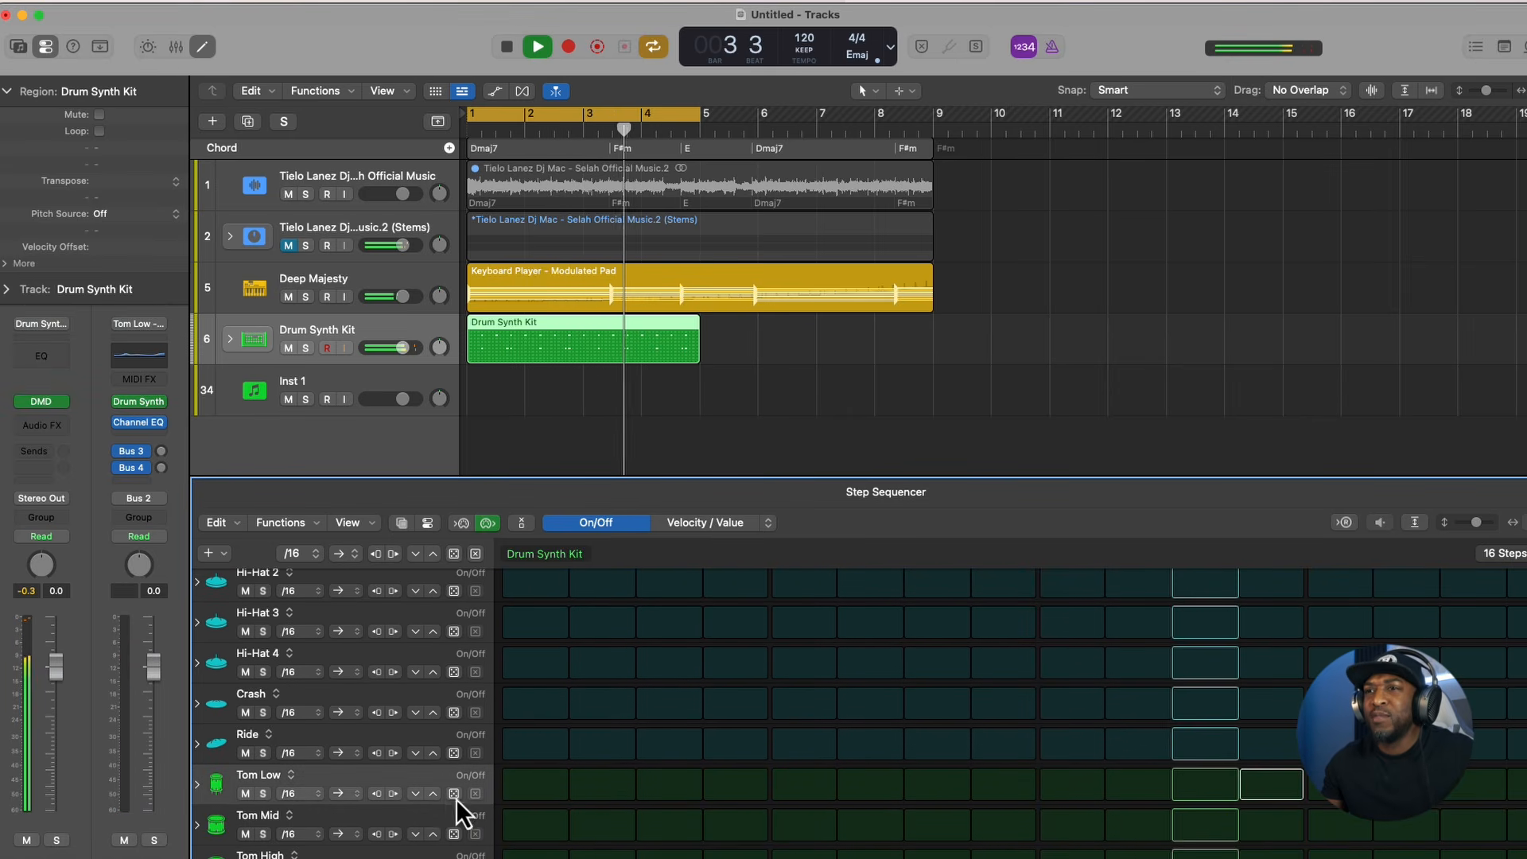
{"action": "left_click", "coordinate": [453, 794]}
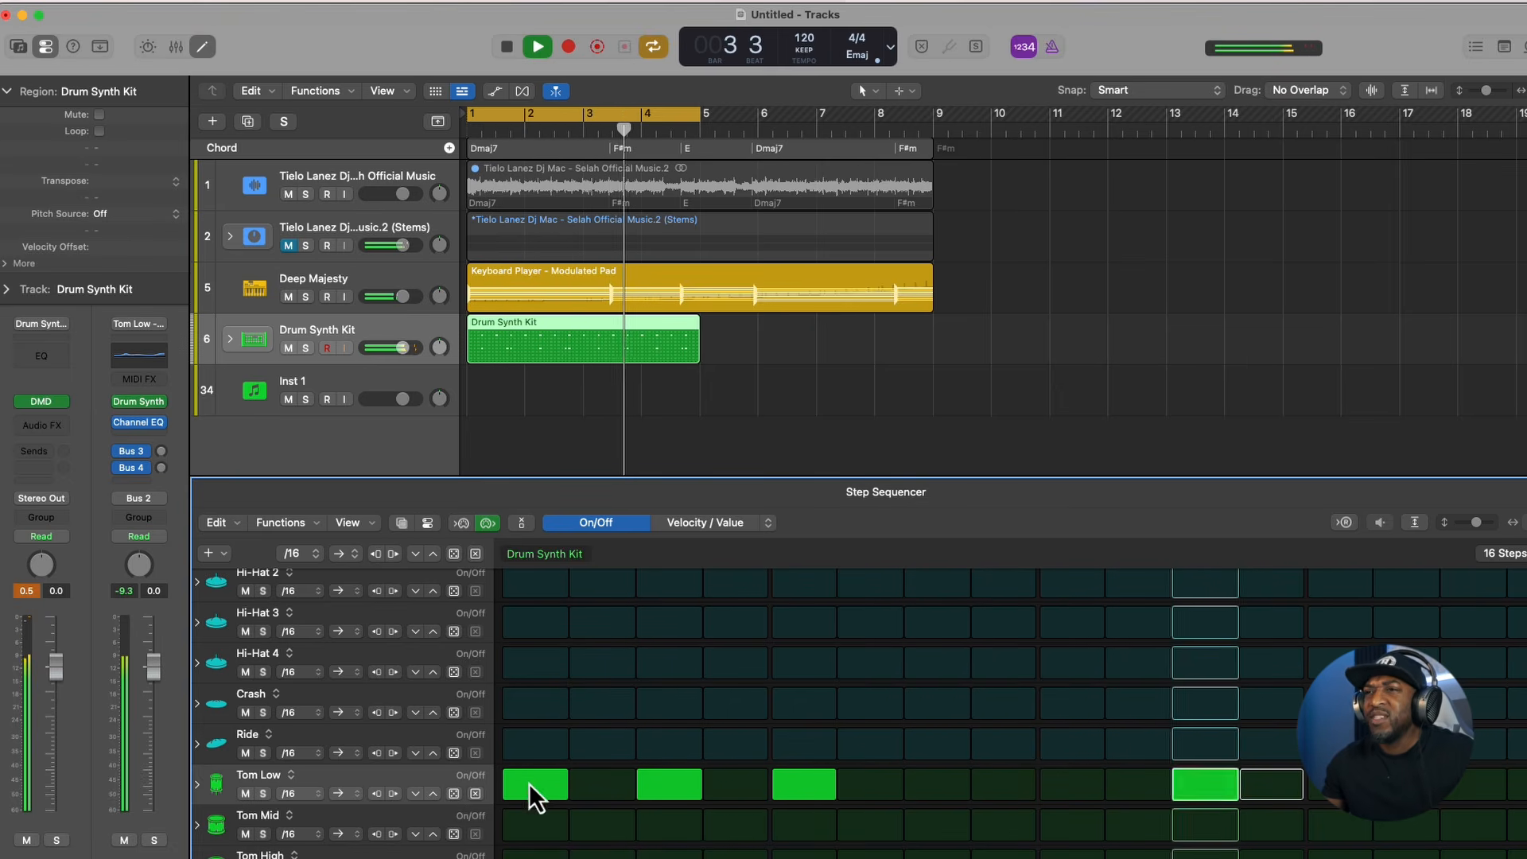
- Turn off the Tom Low hit on step 1 and listen to the loop
{"action": "key", "text": "space"}
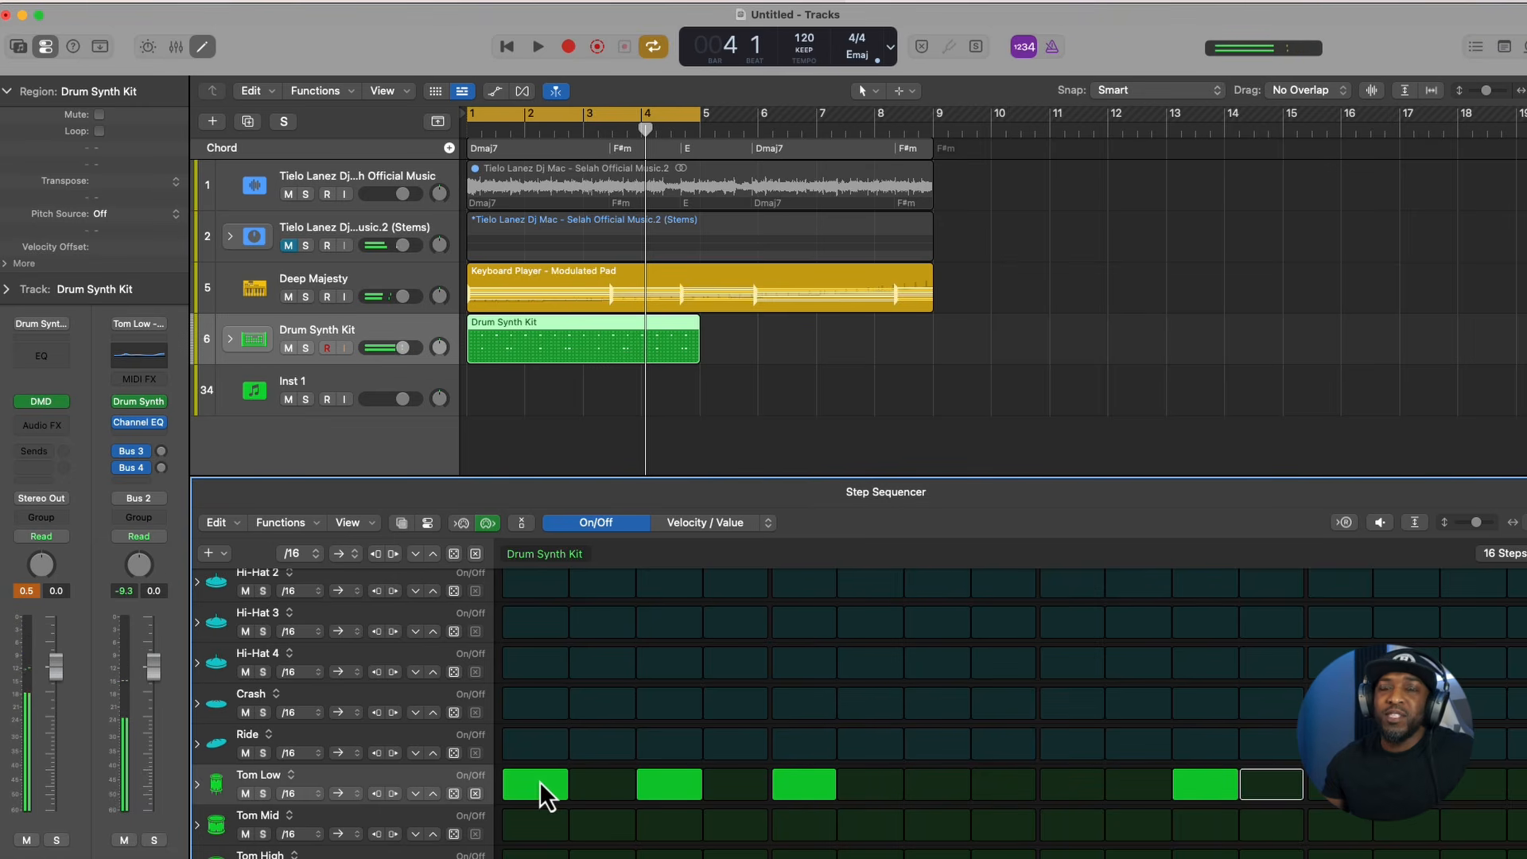
{"action": "key", "text": "space"}
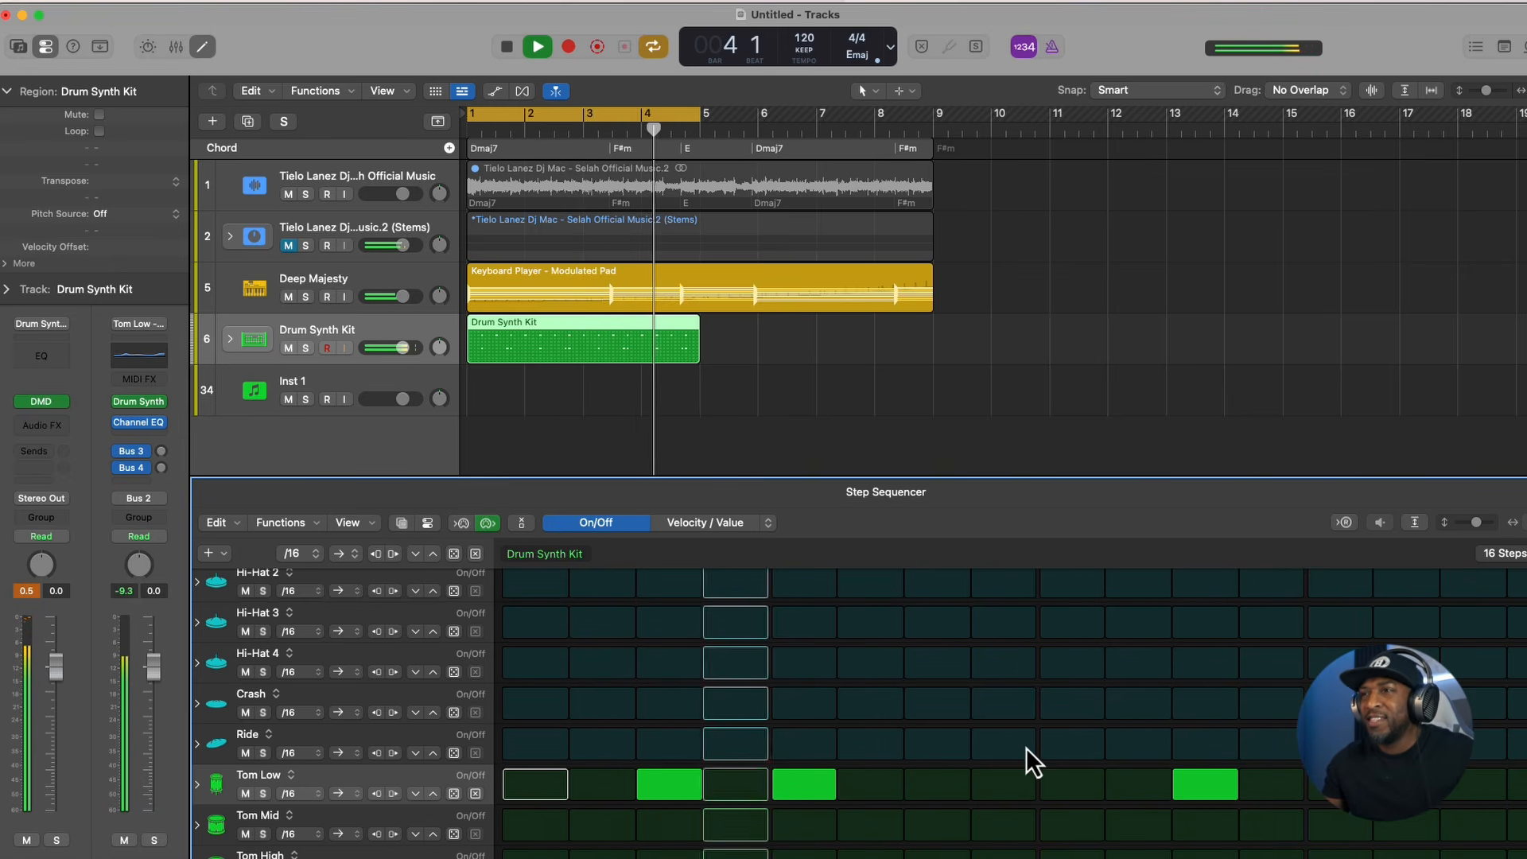
{"action": "key", "text": "space"}
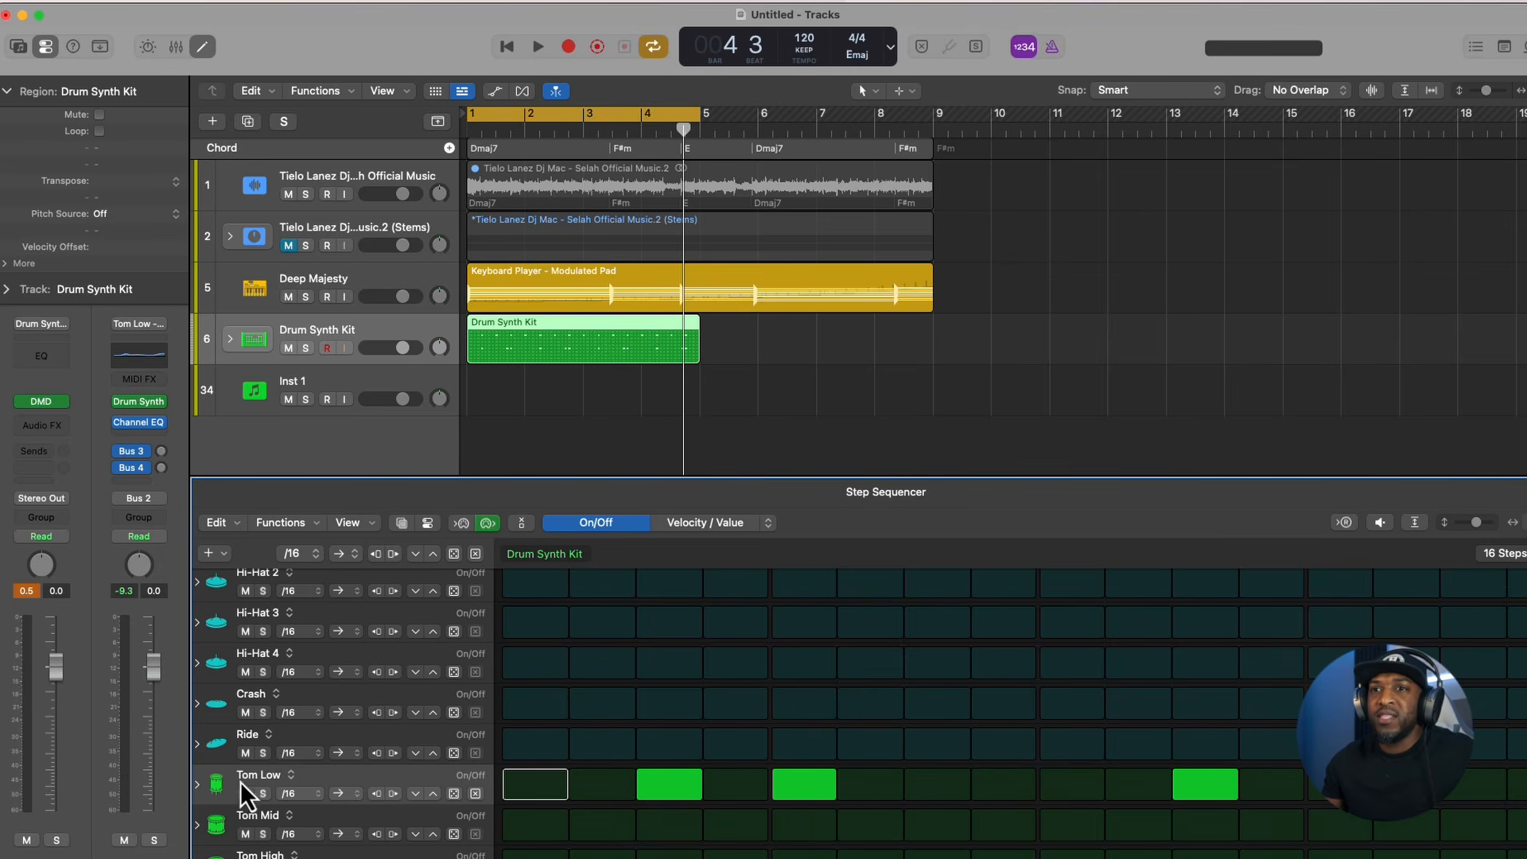
- Expand the Tom Low row's subrows and randomize its Chance values several times while the loop plays
{"action": "left_click", "coordinate": [197, 784]}
{"action": "scroll", "coordinate": [310, 696], "scroll_direction": "down", "scroll_amount": 5}
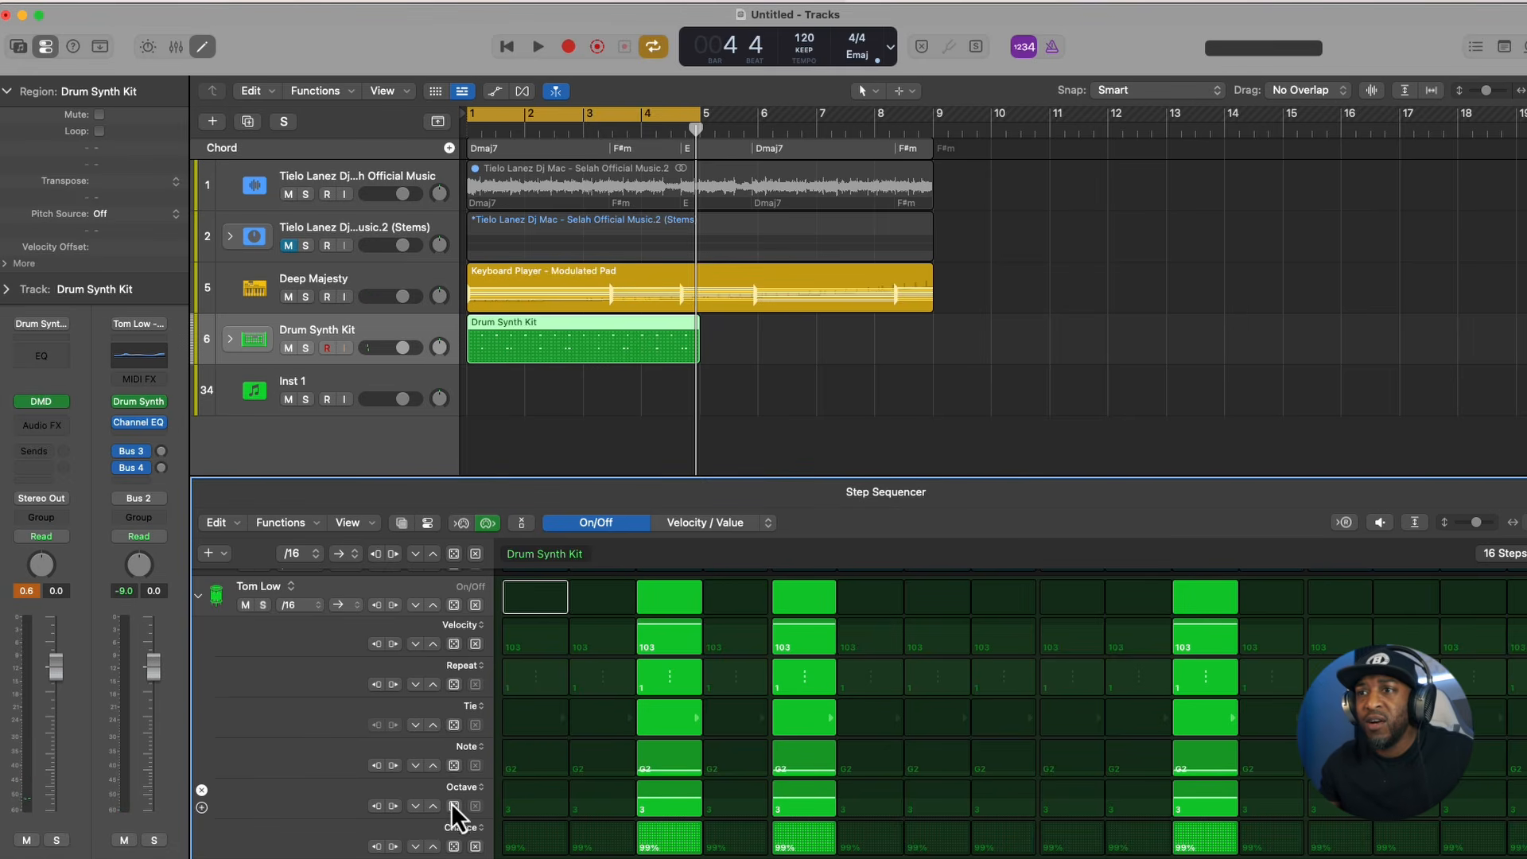
{"action": "left_click", "coordinate": [454, 846]}
{"action": "key", "text": "space"}
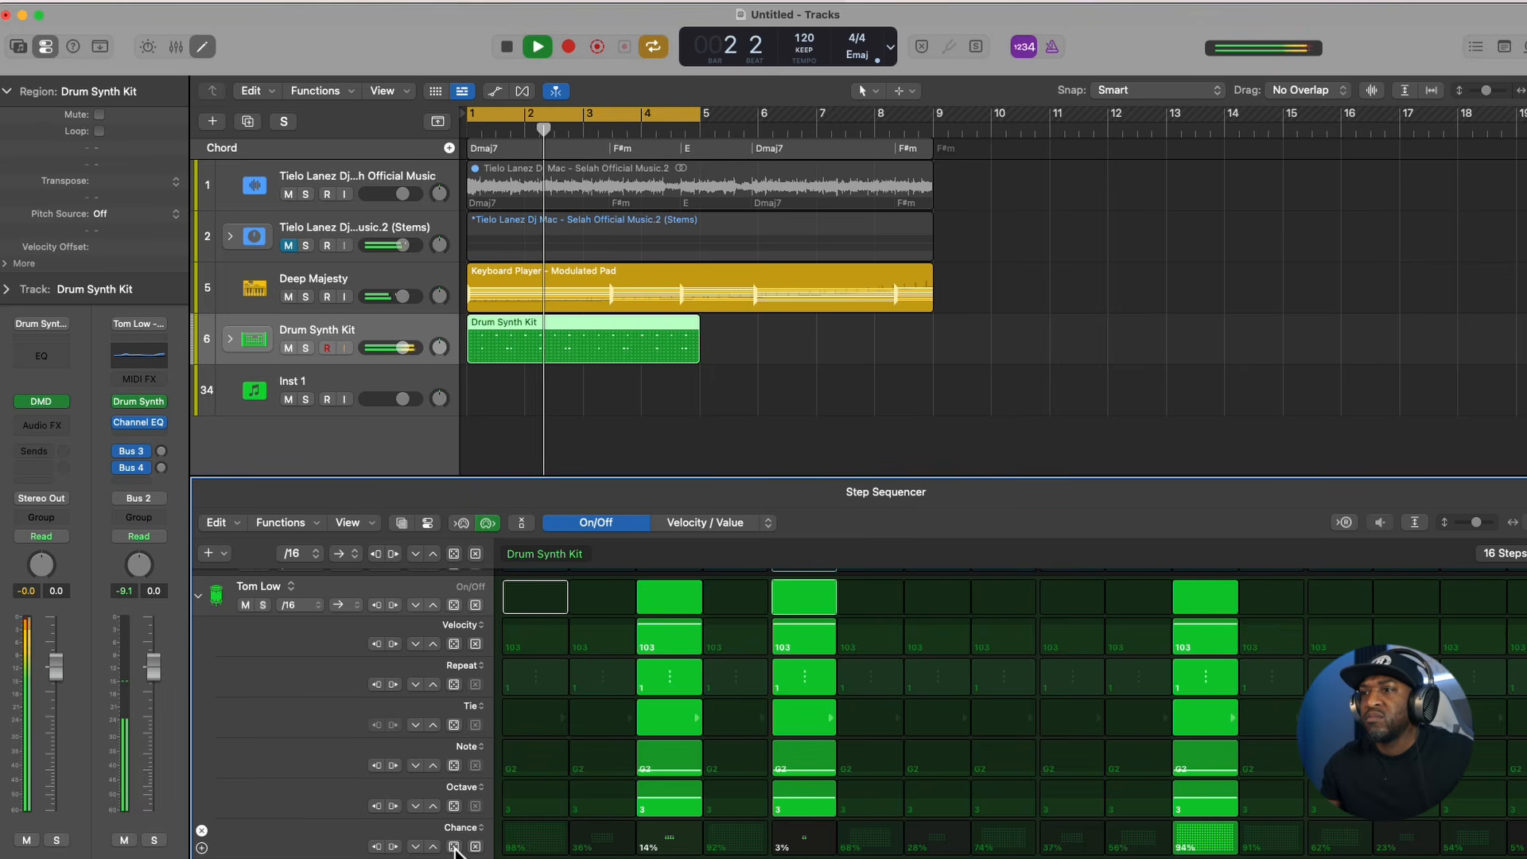
{"action": "left_click", "coordinate": [454, 846]}
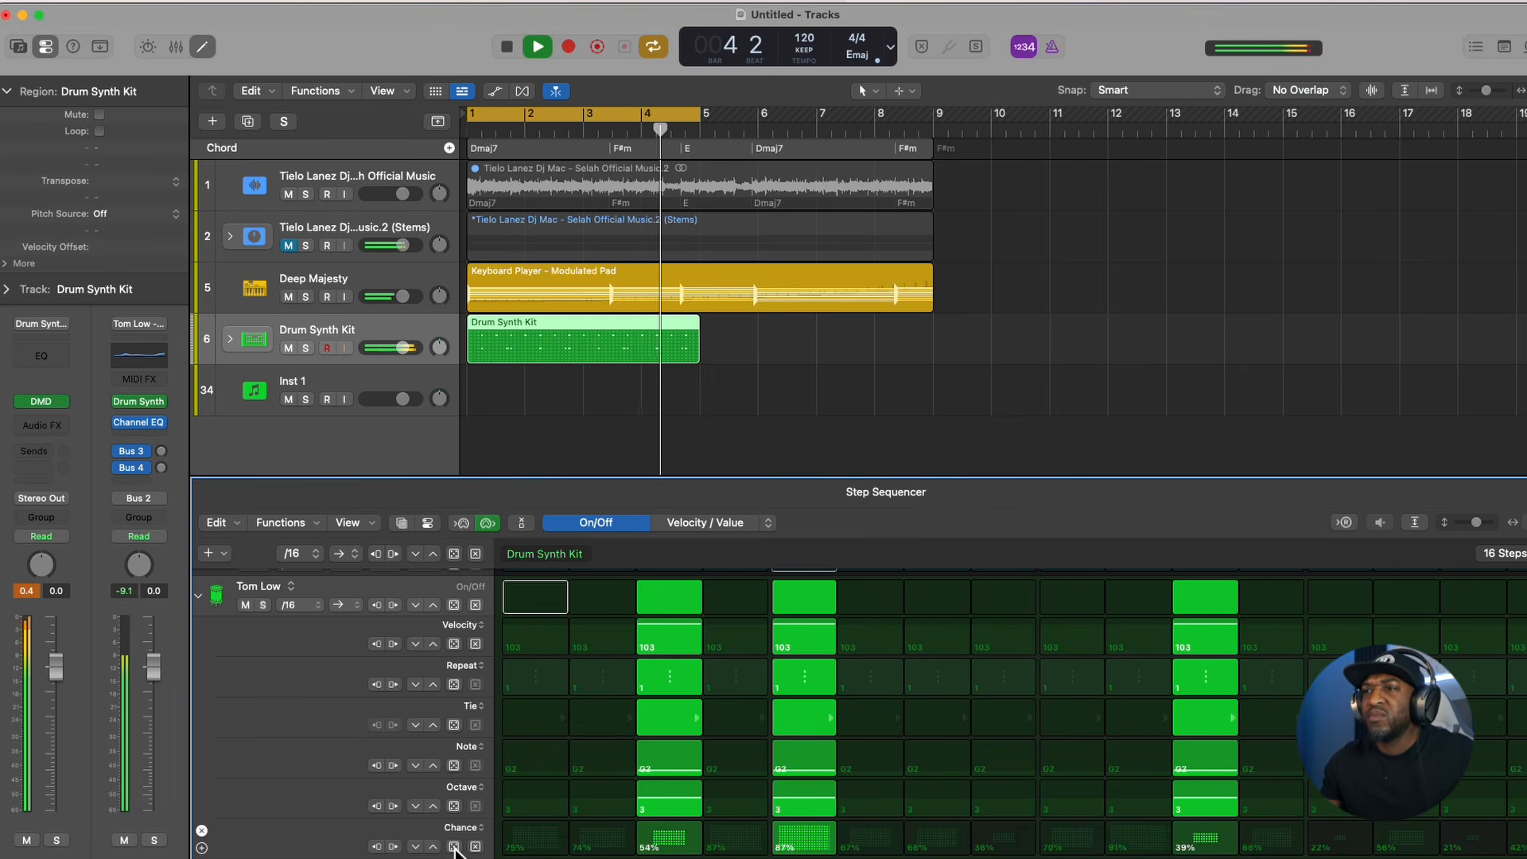
{"action": "left_click", "coordinate": [454, 846]}
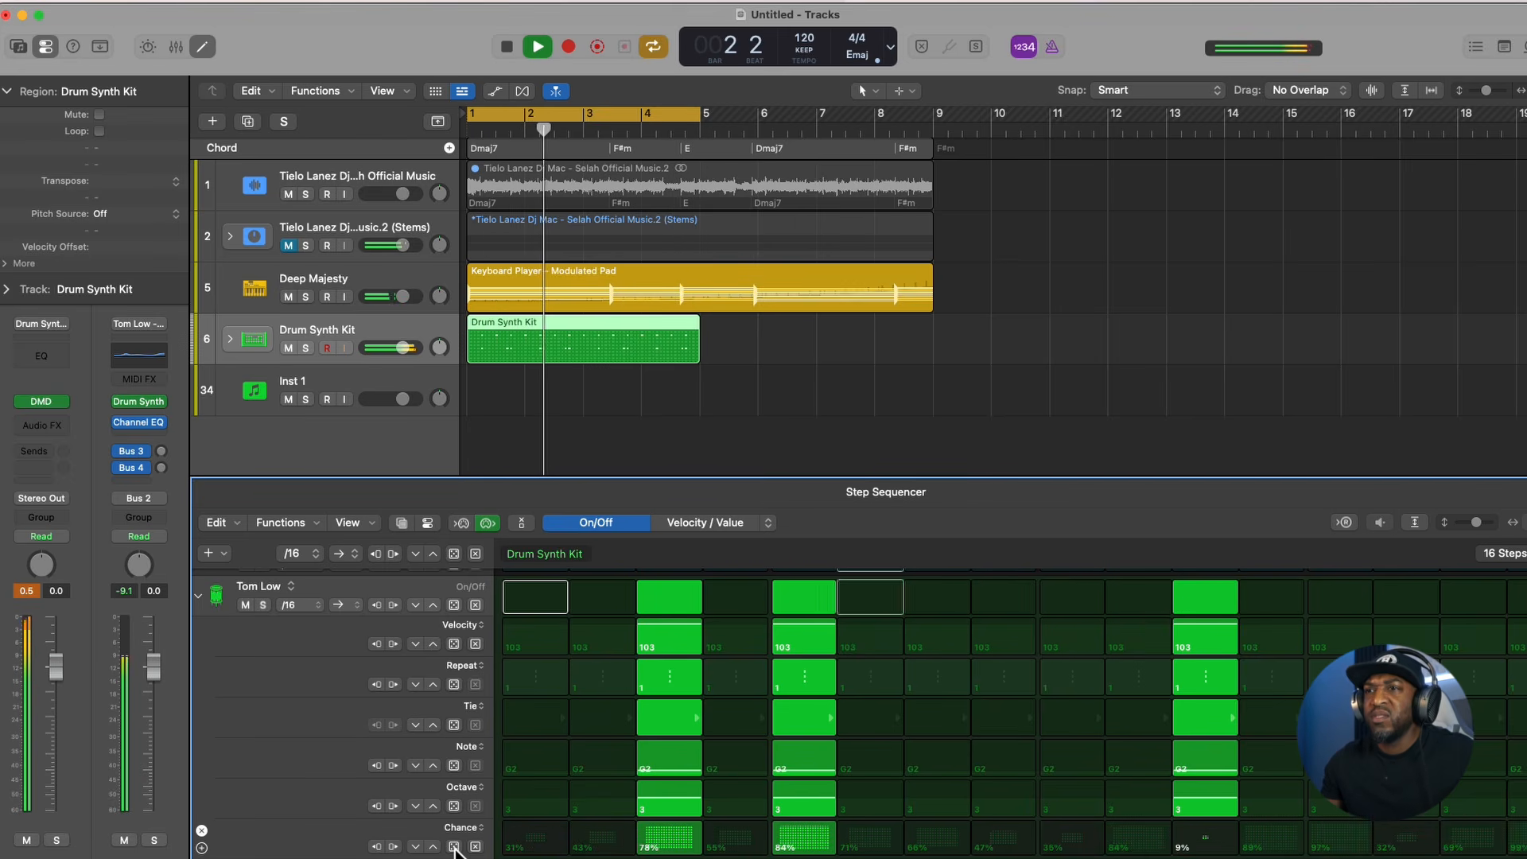
- Randomize Tom Low's velocities, stop playback, and set its Chance to 77% on step 3, 83% on step 5 and 65% on step 11
{"action": "left_click", "coordinate": [453, 644]}
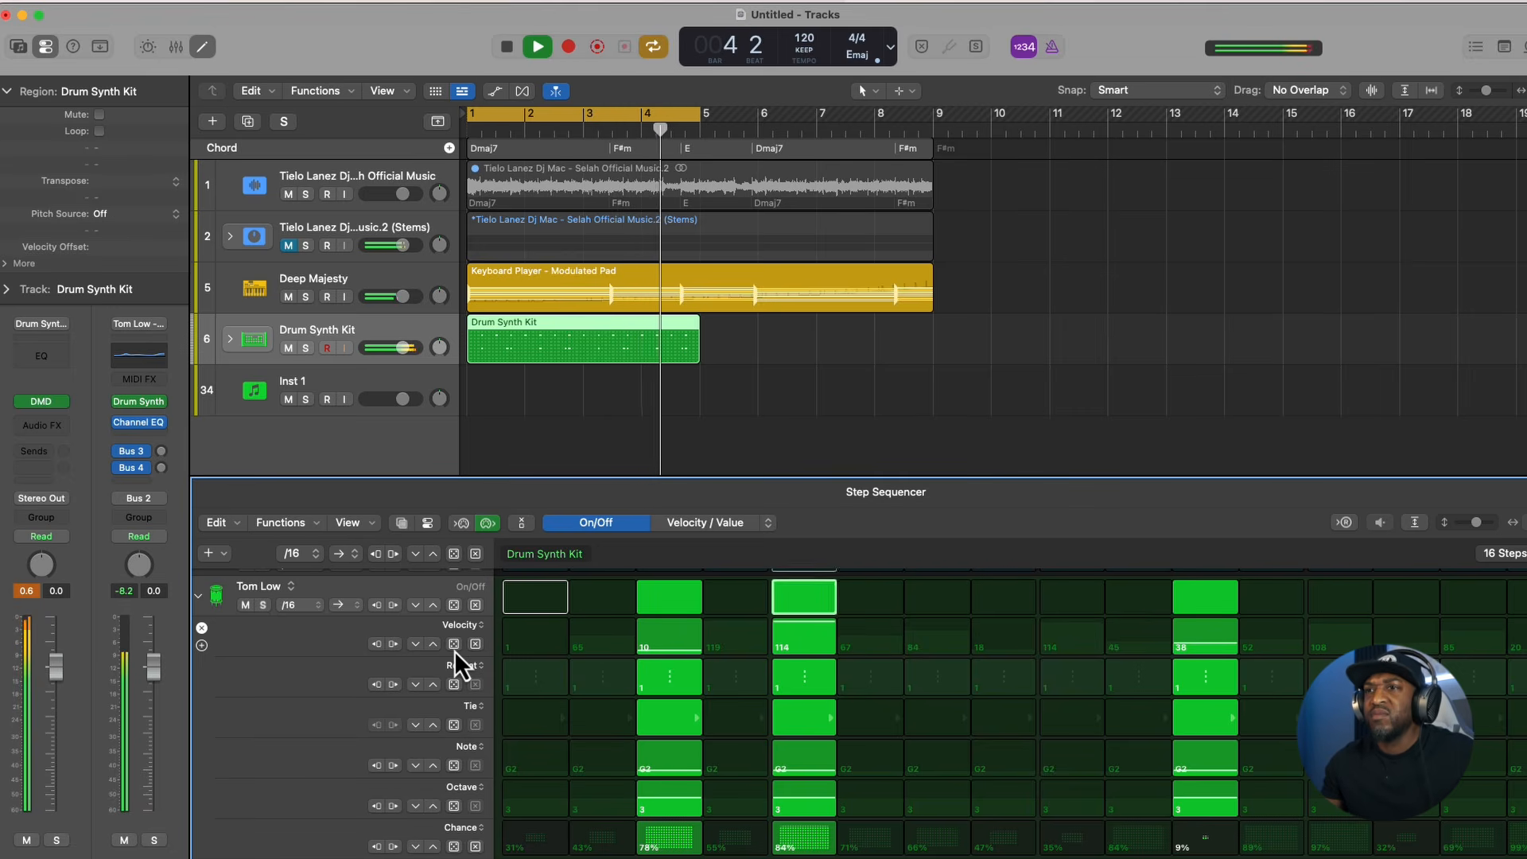
{"action": "key", "text": "space"}
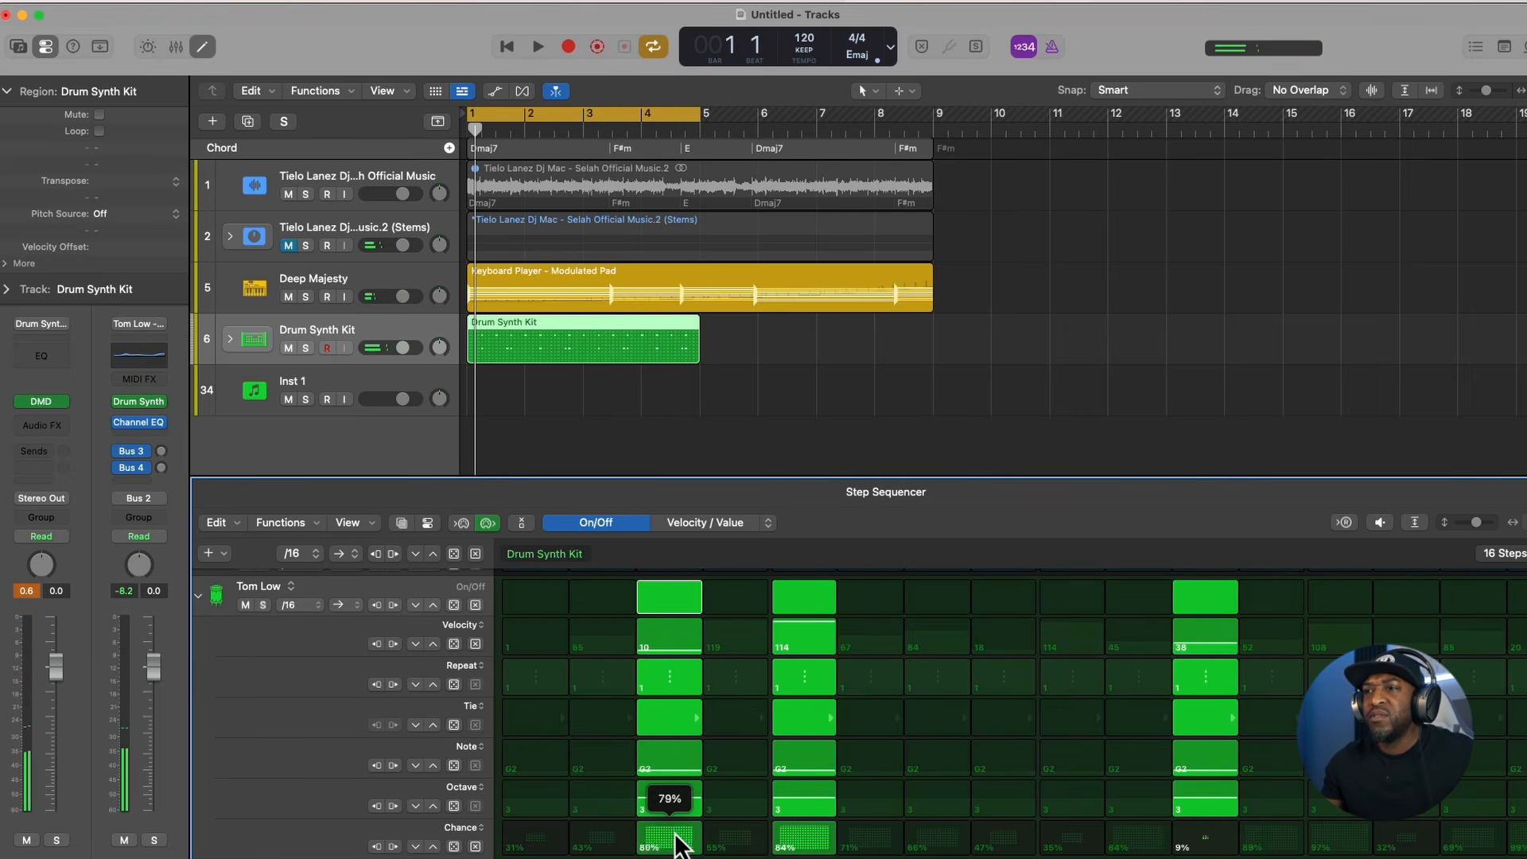
{"action": "left_click_drag", "start_coordinate": [813, 848], "coordinate": [812, 849]}
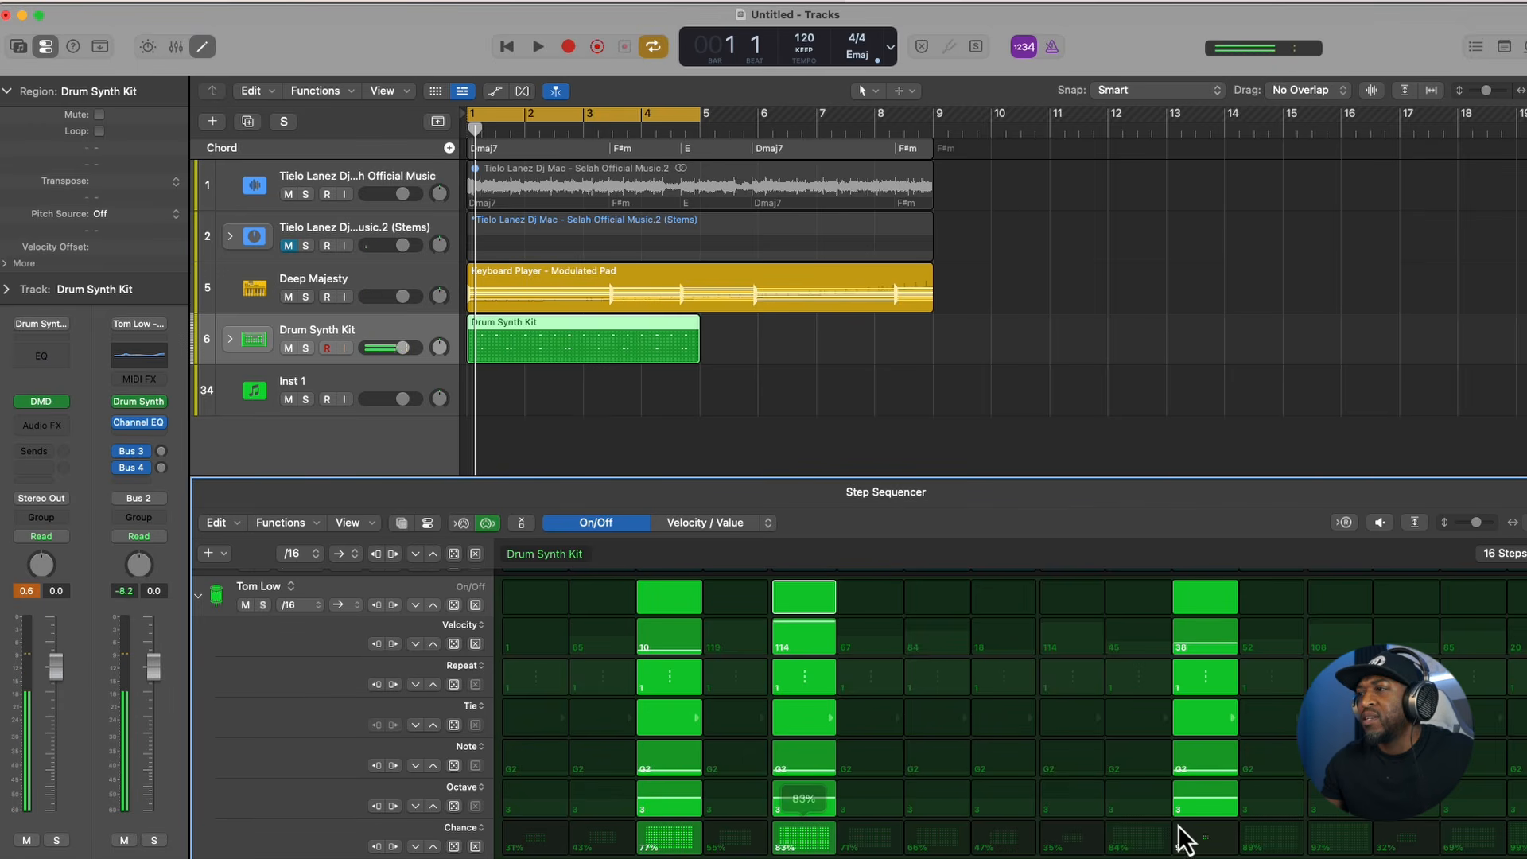
{"action": "left_click_drag", "start_coordinate": [1182, 839], "coordinate": [1207, 839]}
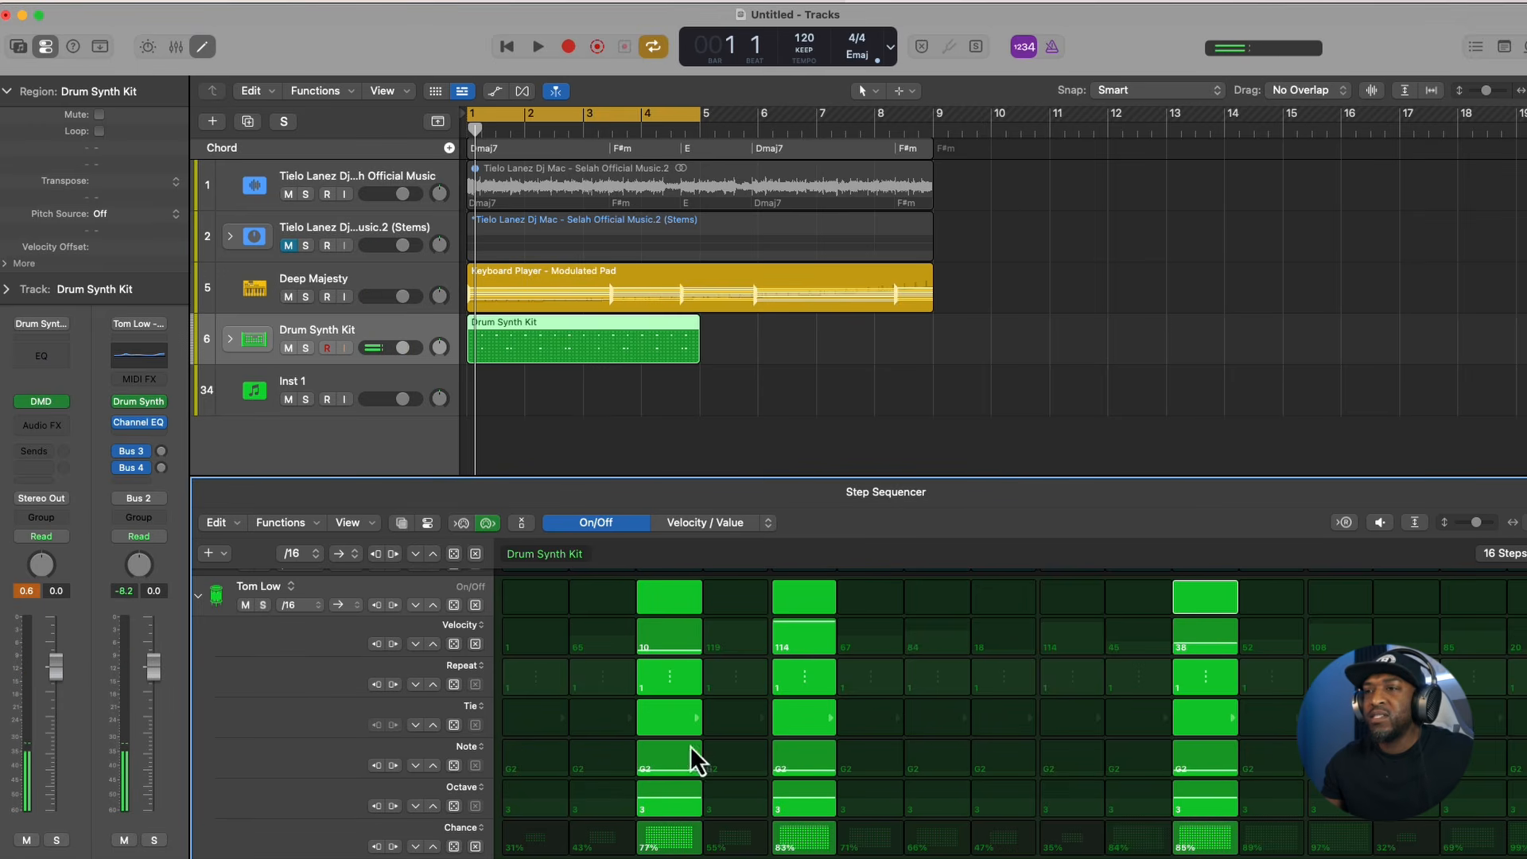
- Duplicate the Drum Synth Kit region at bar 5 and extend the cycle range to bar 9, auditioning the longer loop
{"action": "key", "text": "space"}
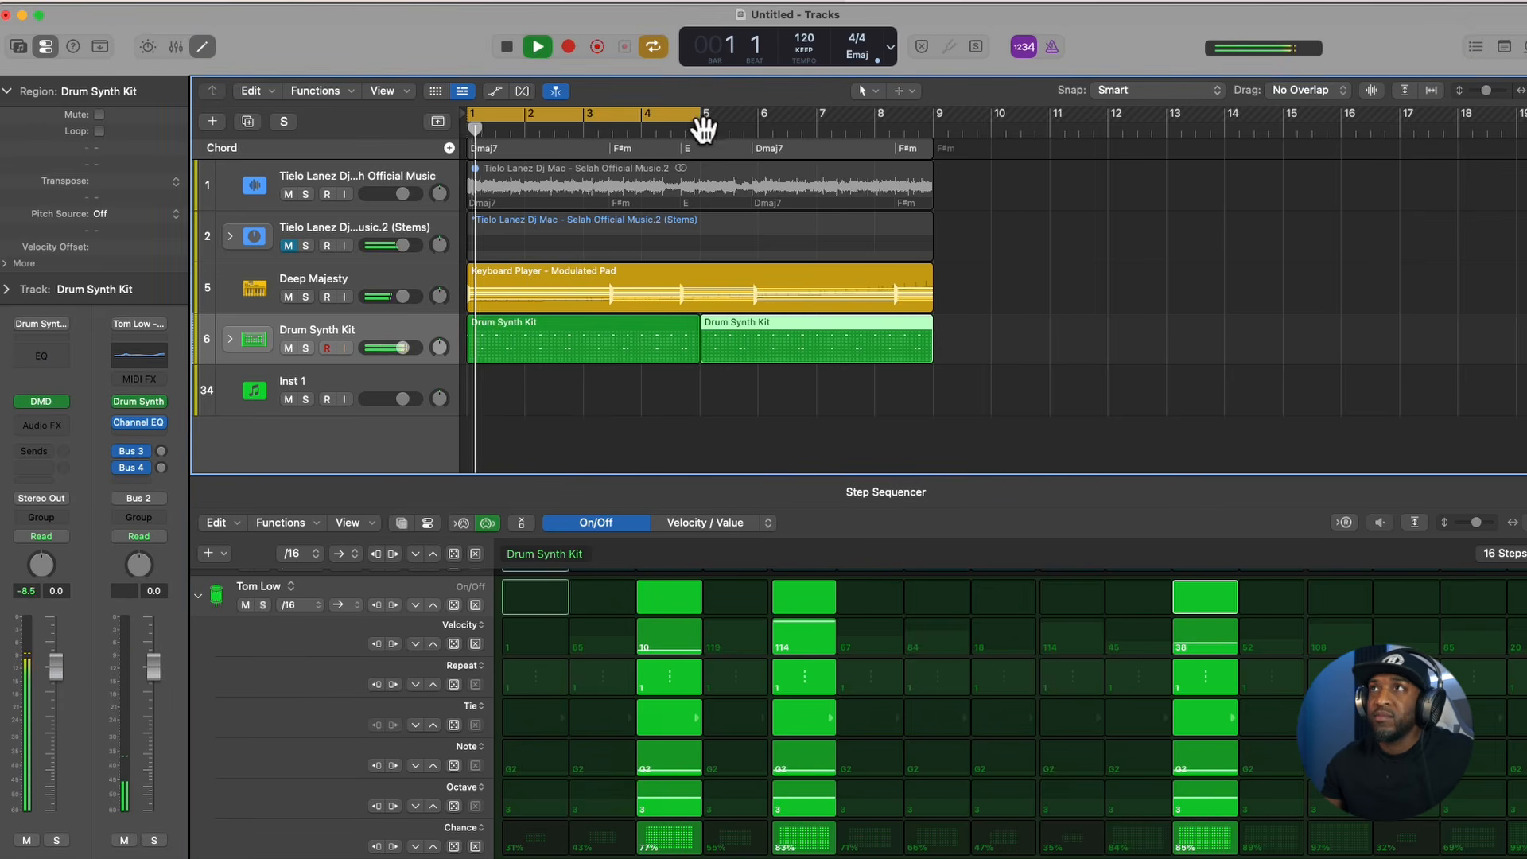
{"action": "left_click_drag", "start_coordinate": [703, 116], "coordinate": [933, 353]}
{"action": "scroll", "coordinate": [813, 358], "scroll_direction": "down", "scroll_amount": 2}
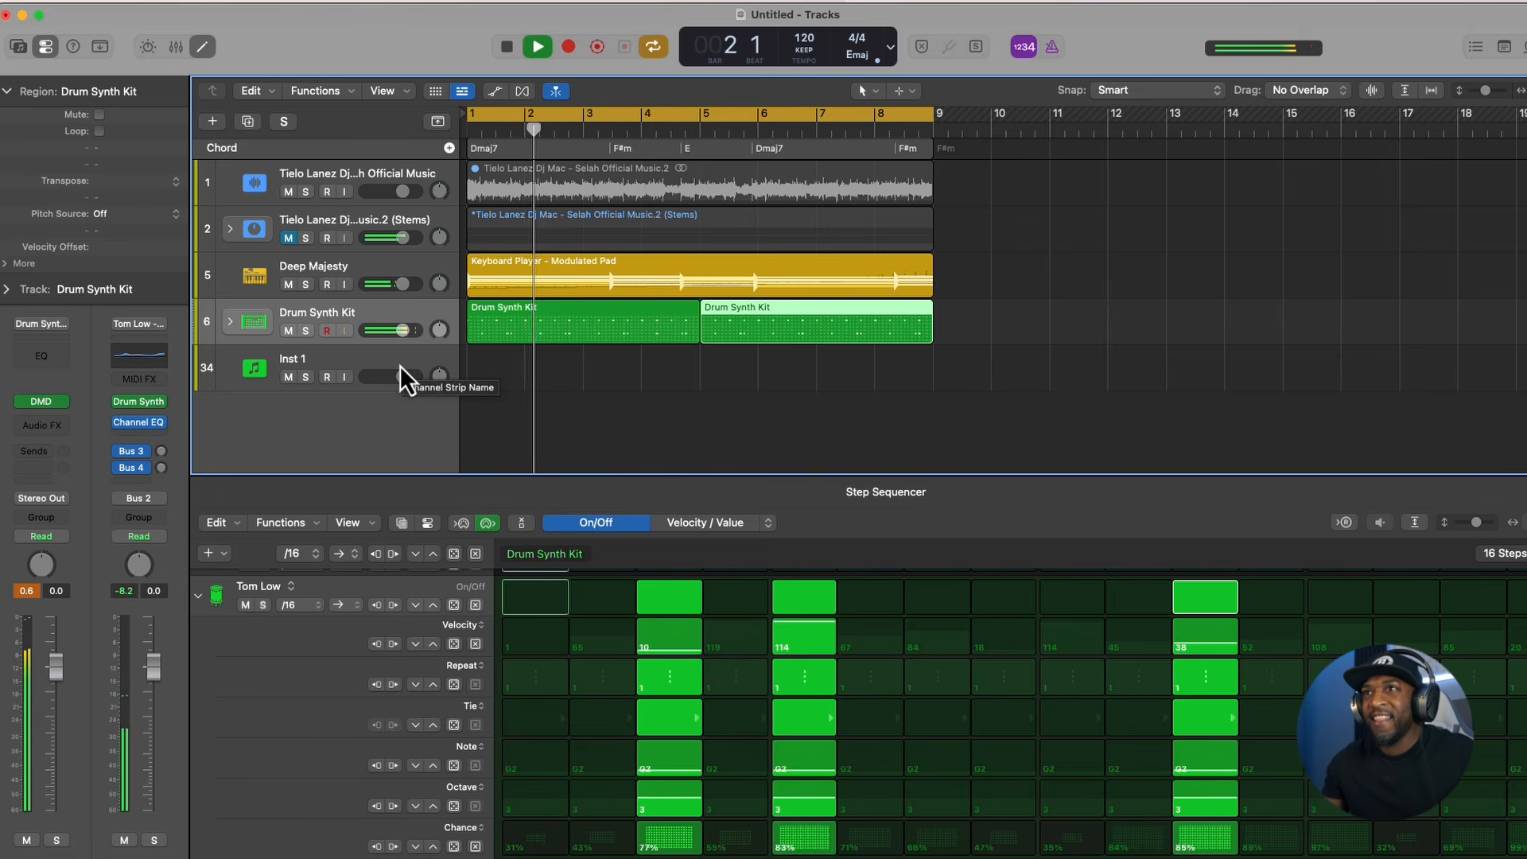
{"action": "key", "text": "space"}
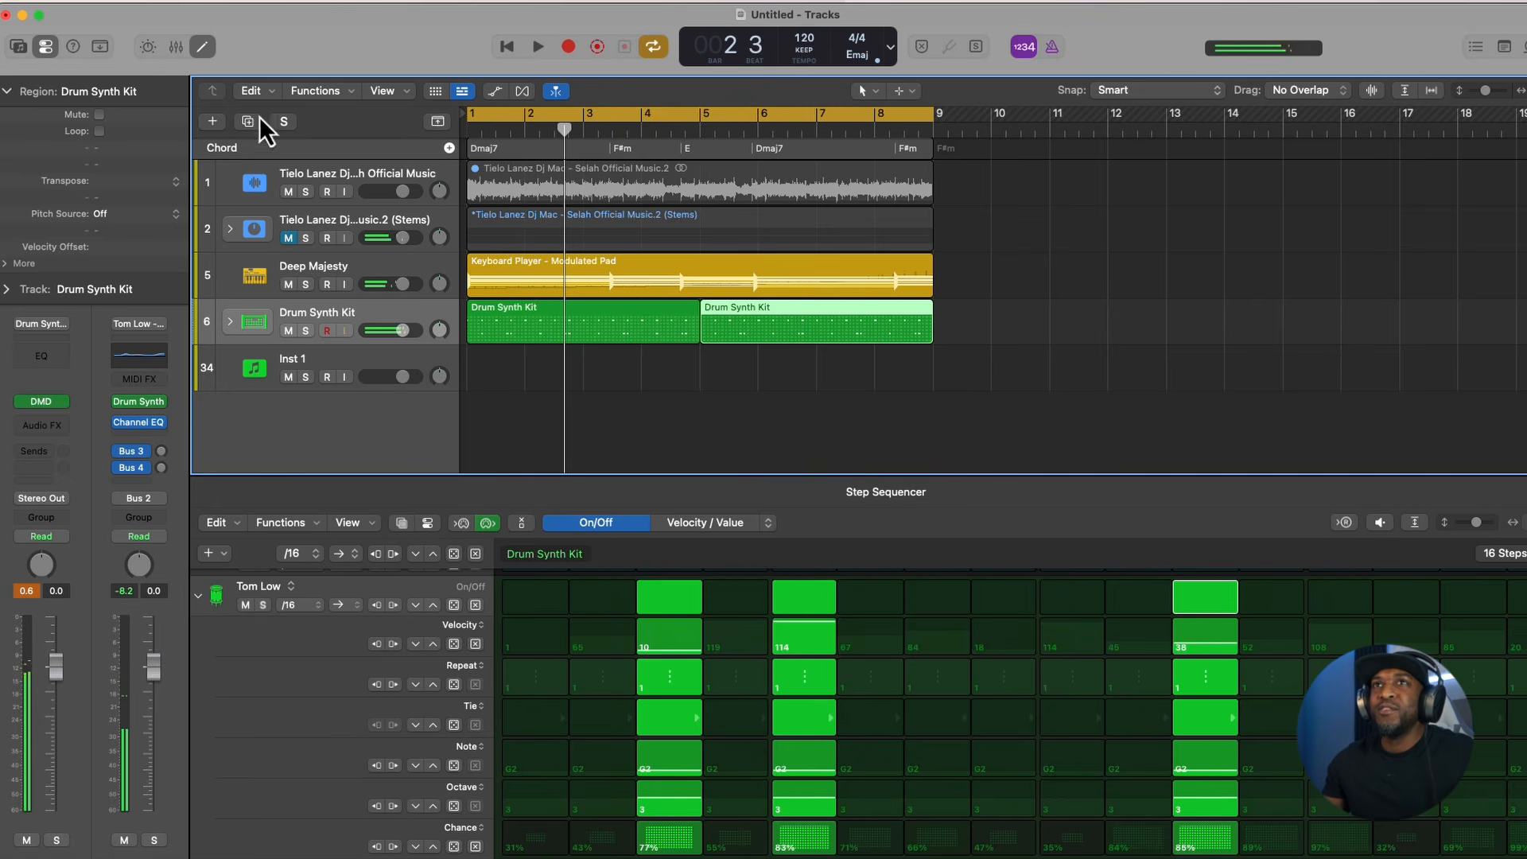